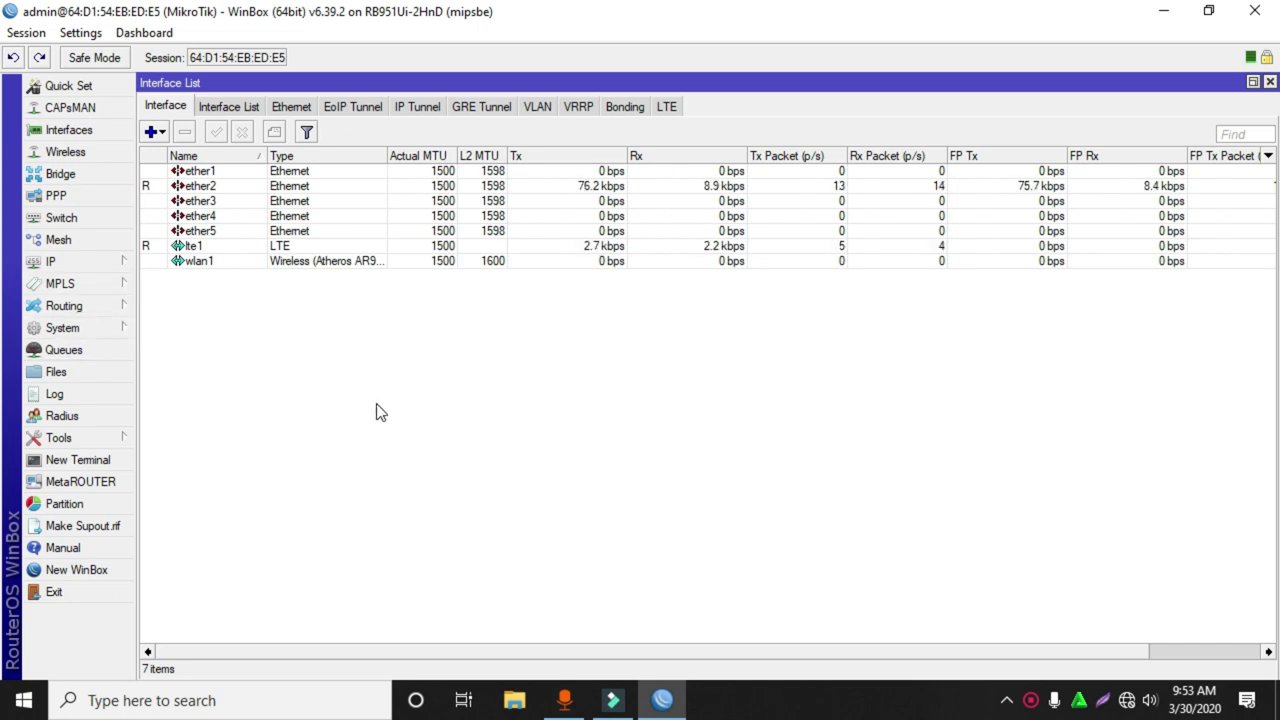
# Reset the router configuration with No Default Configuration ticked and confirm the reboot.
pyautogui.click(63, 263)
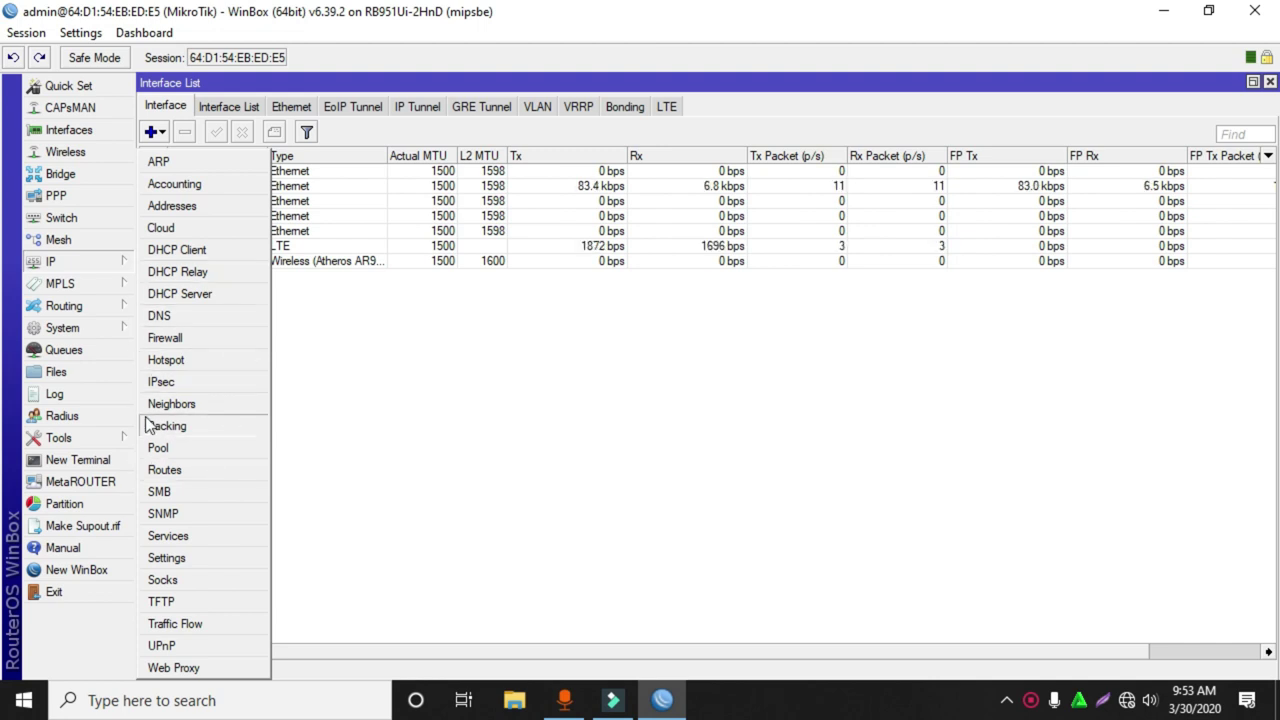
pyautogui.click(91, 327)
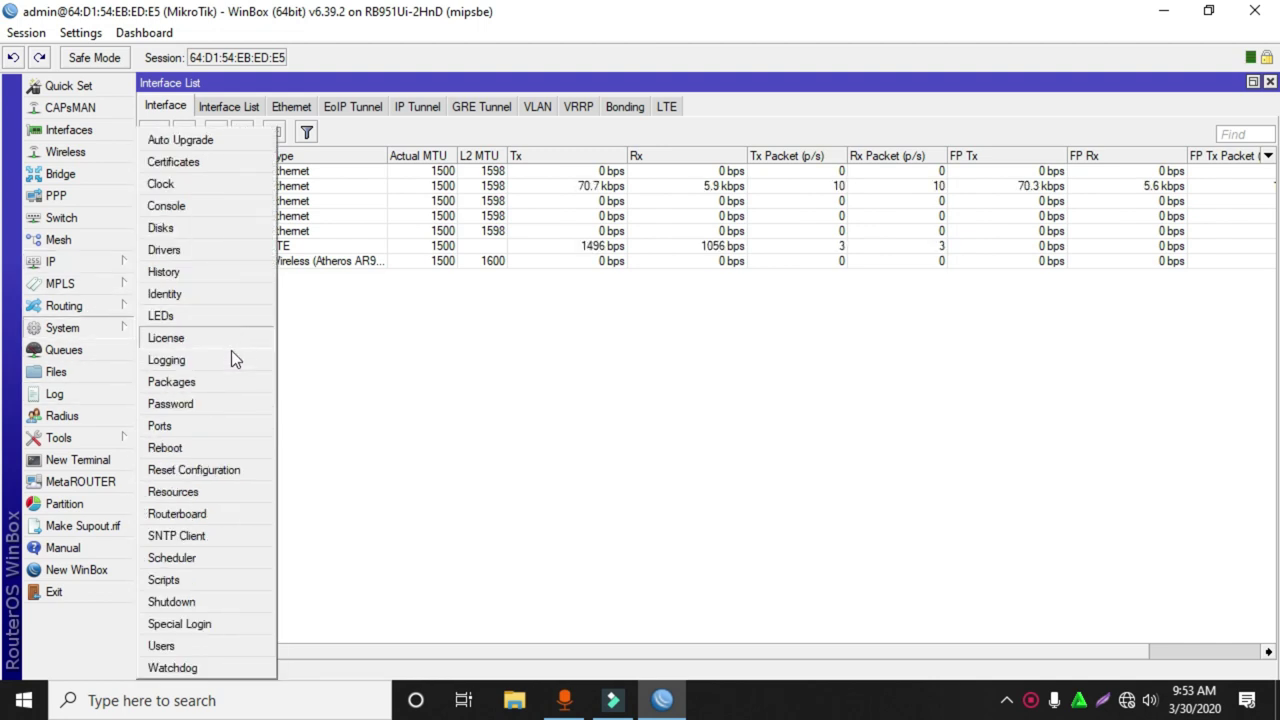
pyautogui.click(239, 469)
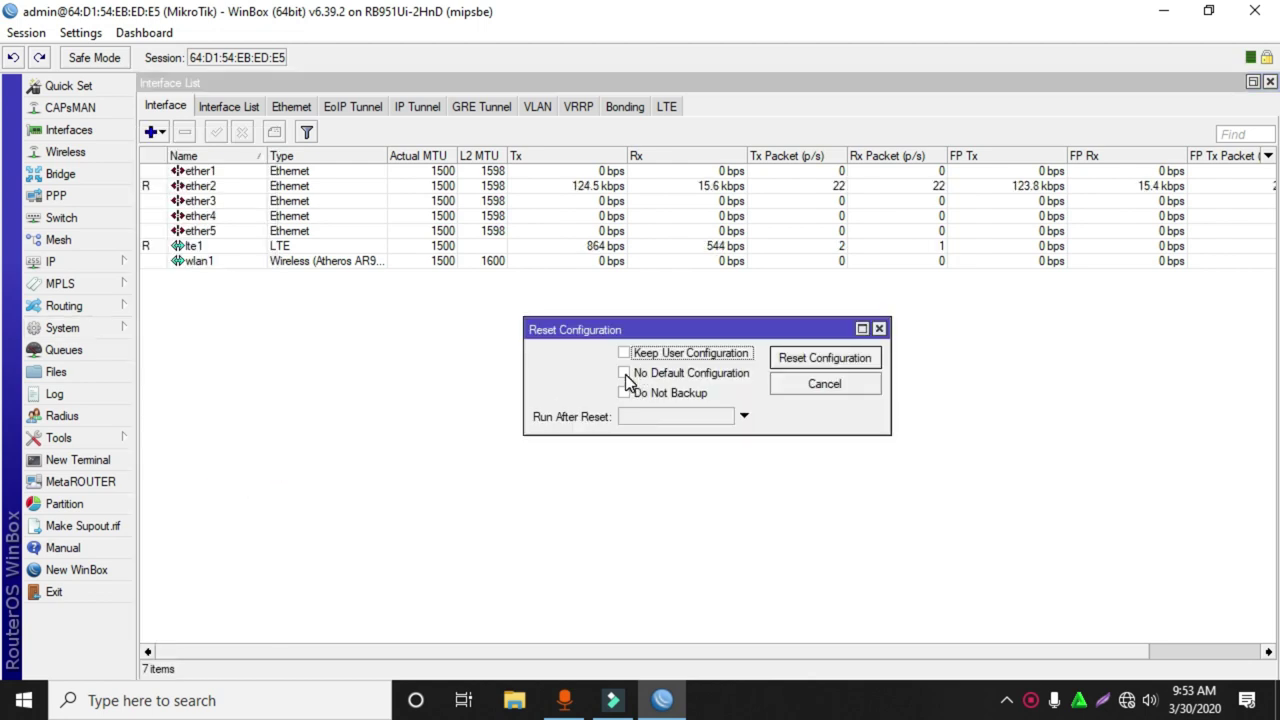
pyautogui.click(625, 376)
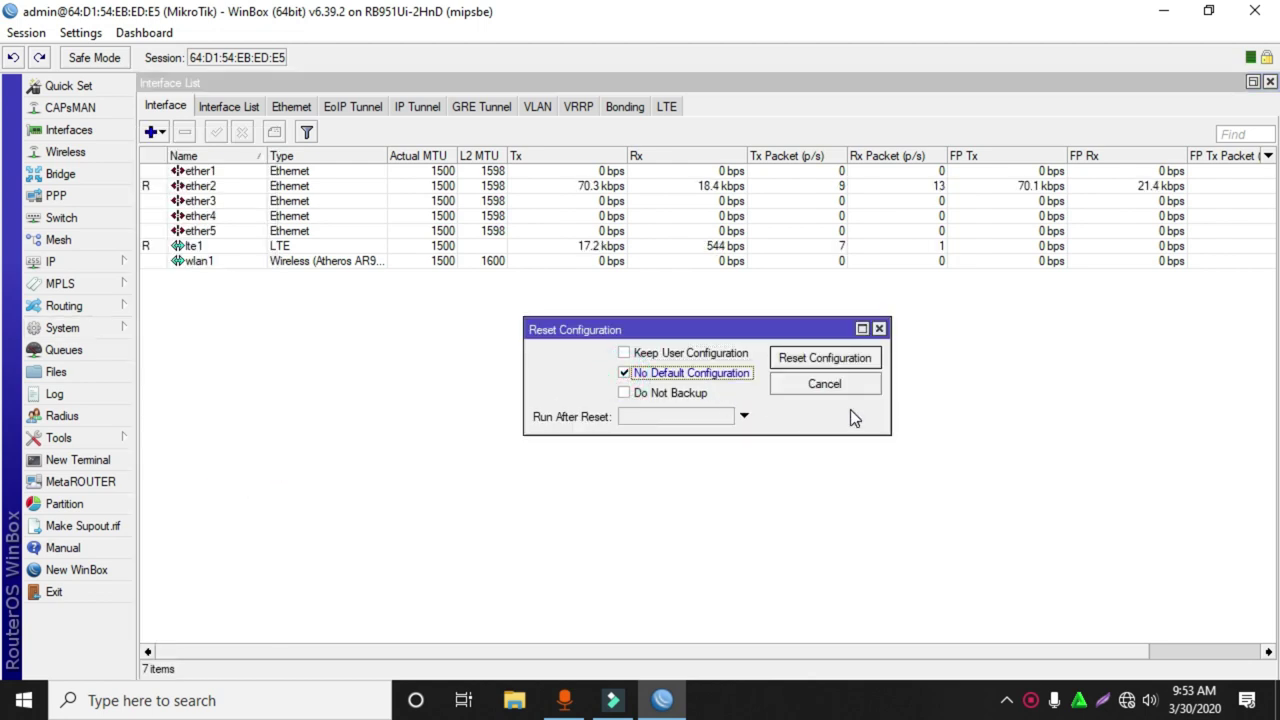
pyautogui.click(820, 359)
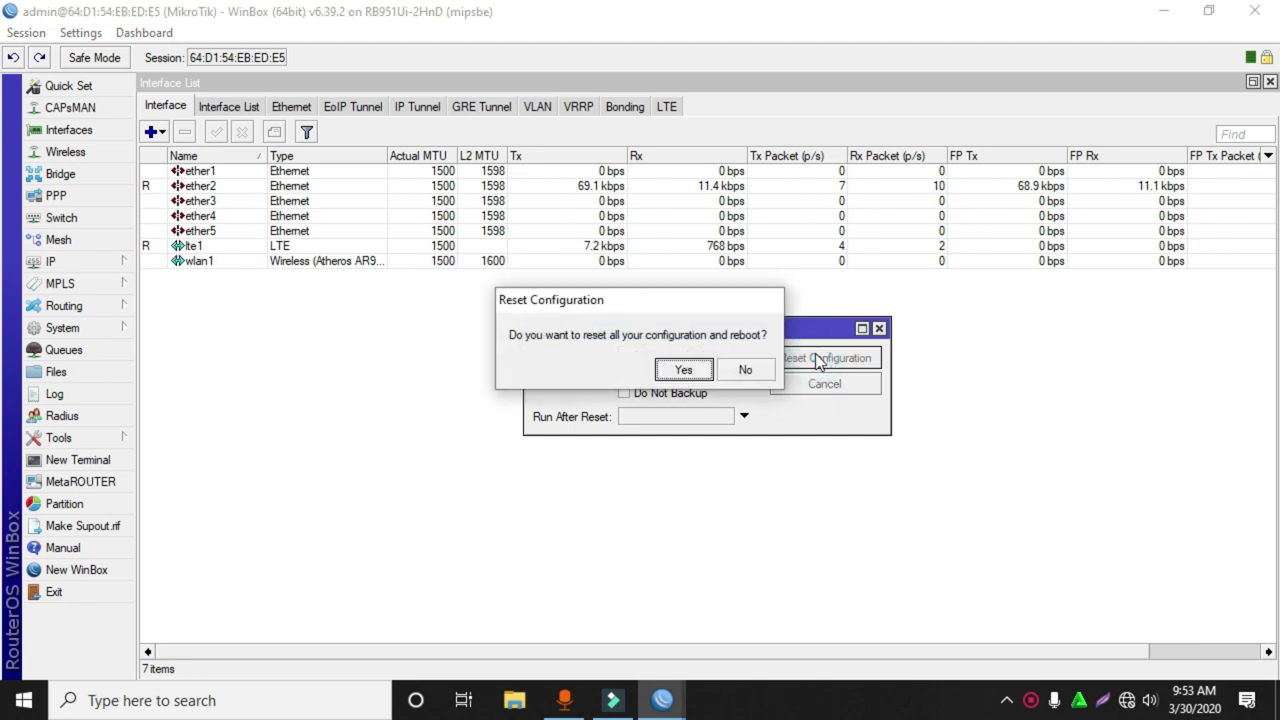
pyautogui.click(679, 371)
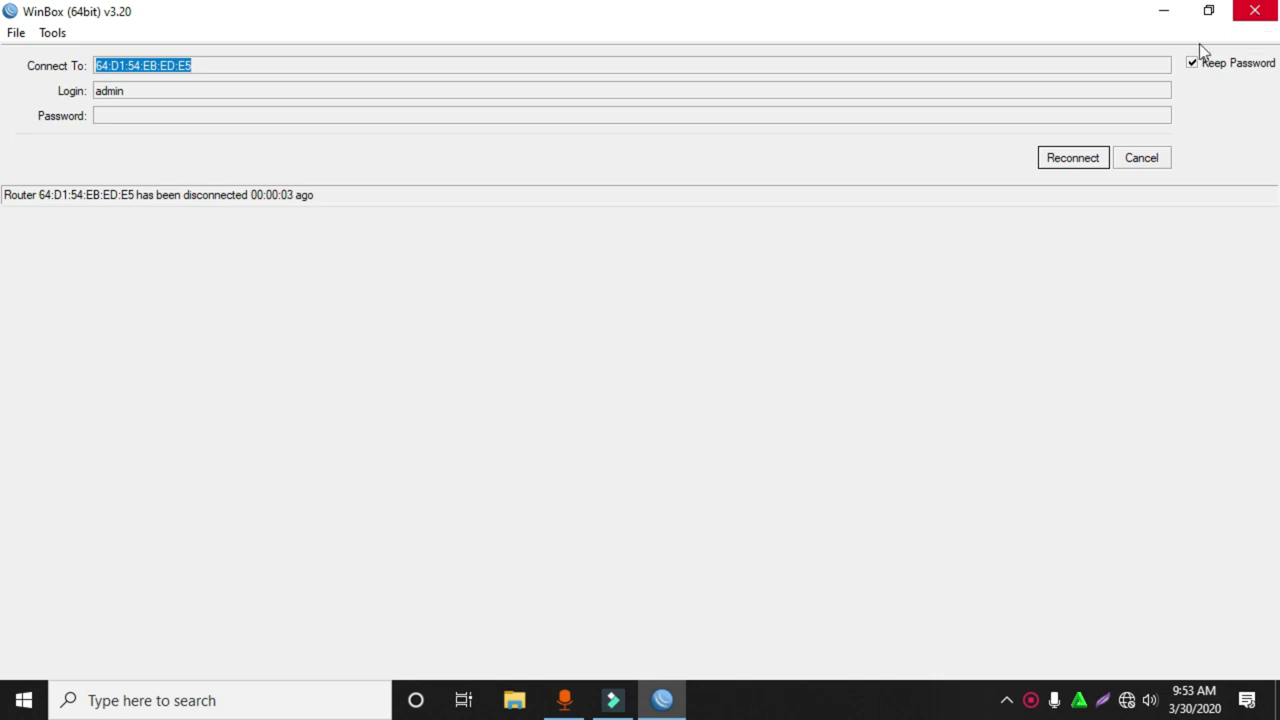
# Refresh Neighbors and reconnect to the rebooted router by its MAC address.
pyautogui.click(1146, 158)
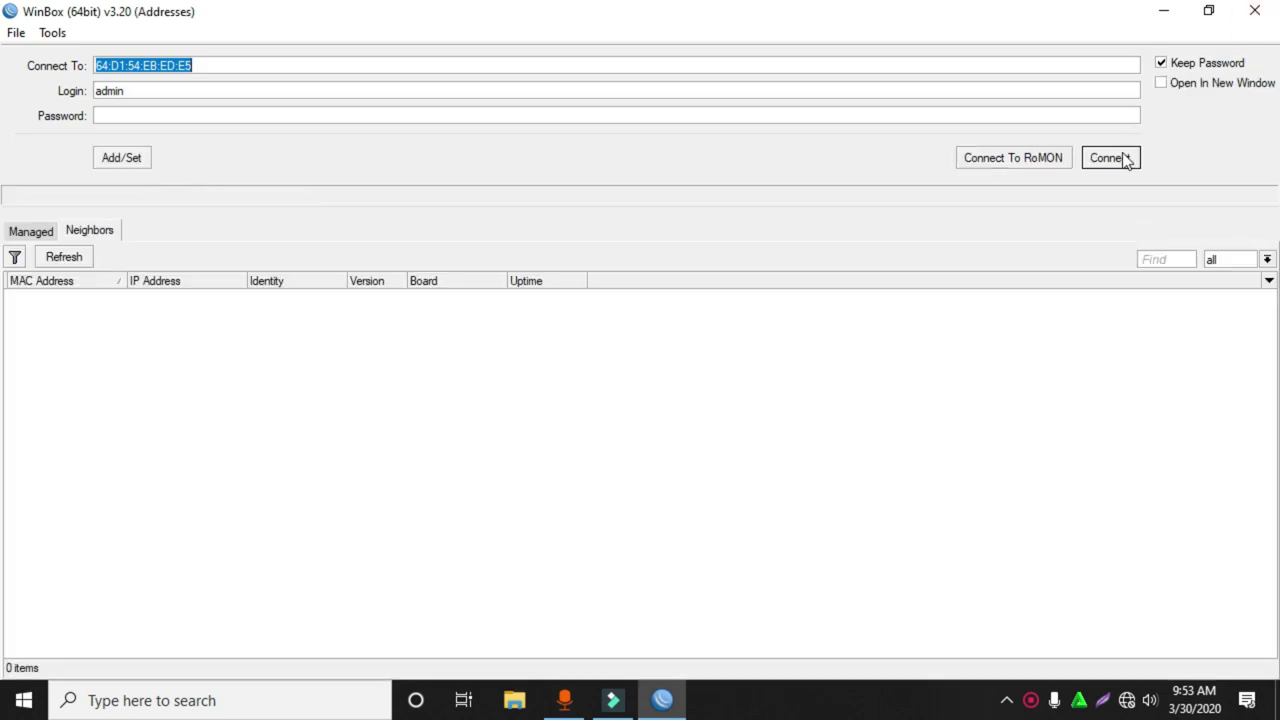
pyautogui.click(72, 257)
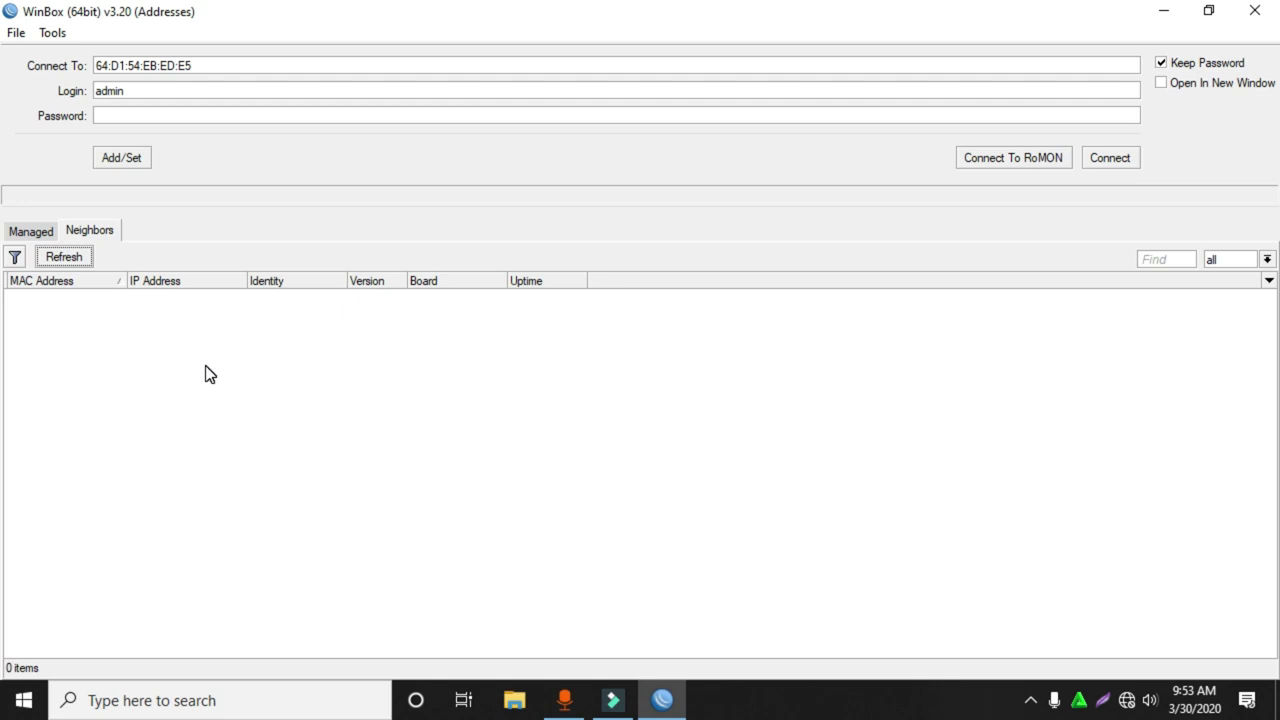
pyautogui.click(40, 297)
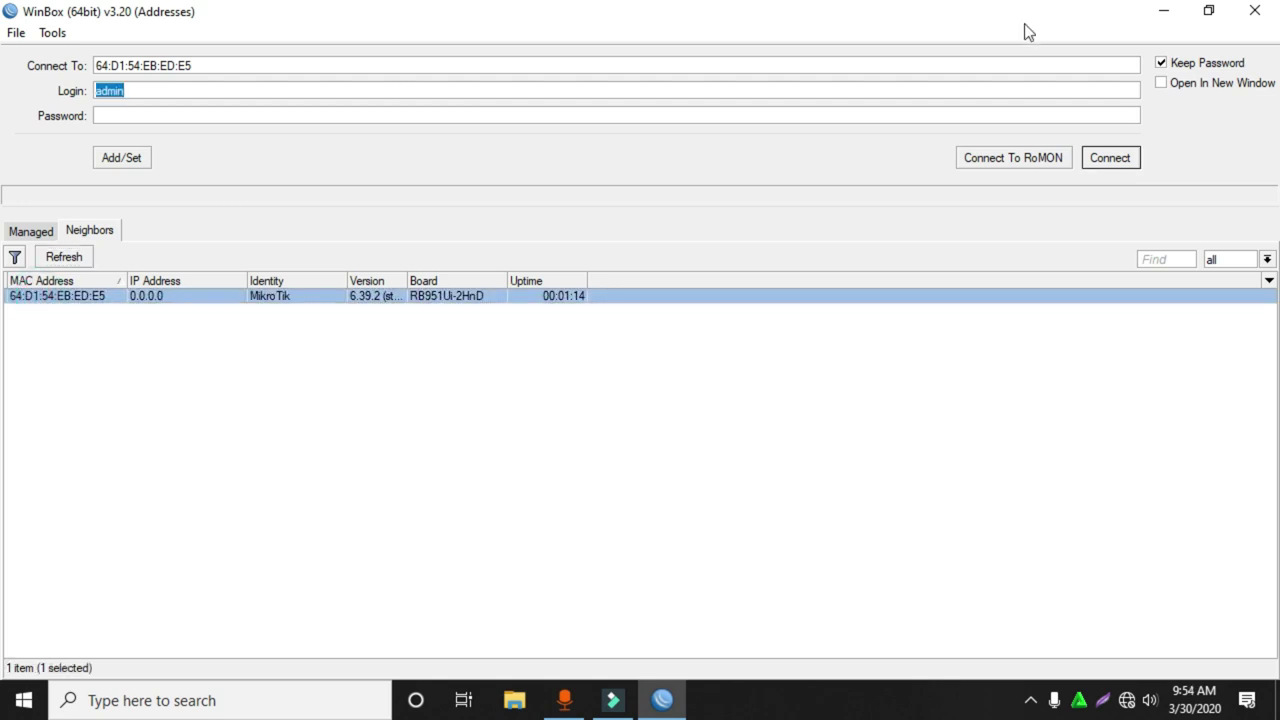
pyautogui.click(1120, 157)
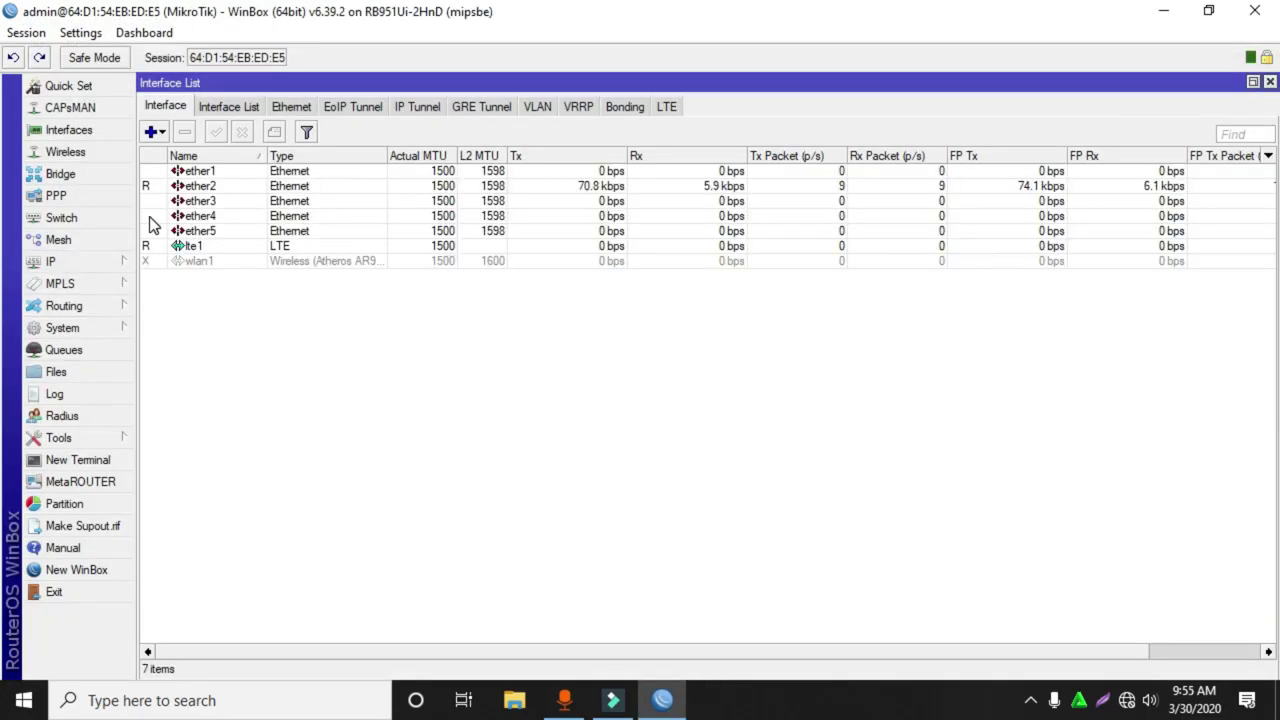
# Look over the Interface List, checking the ether2 and lte1 modem interfaces.
pyautogui.click(68, 134)
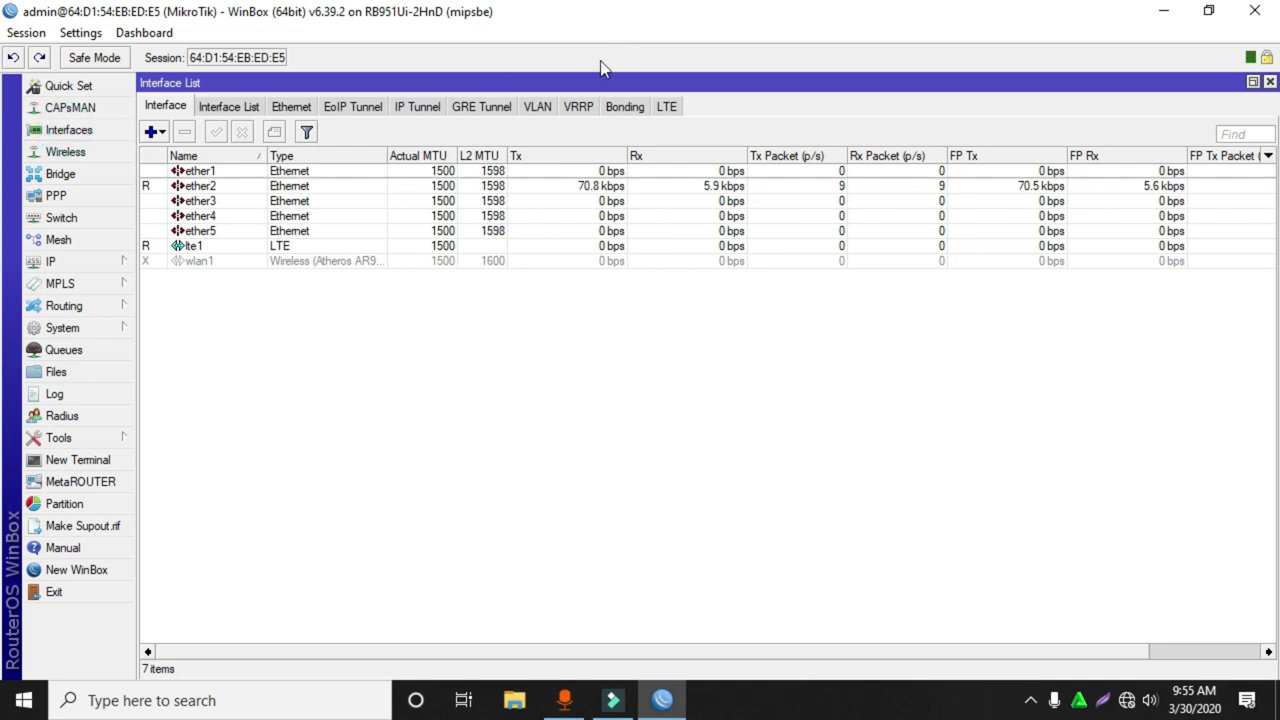
pyautogui.click(225, 189)
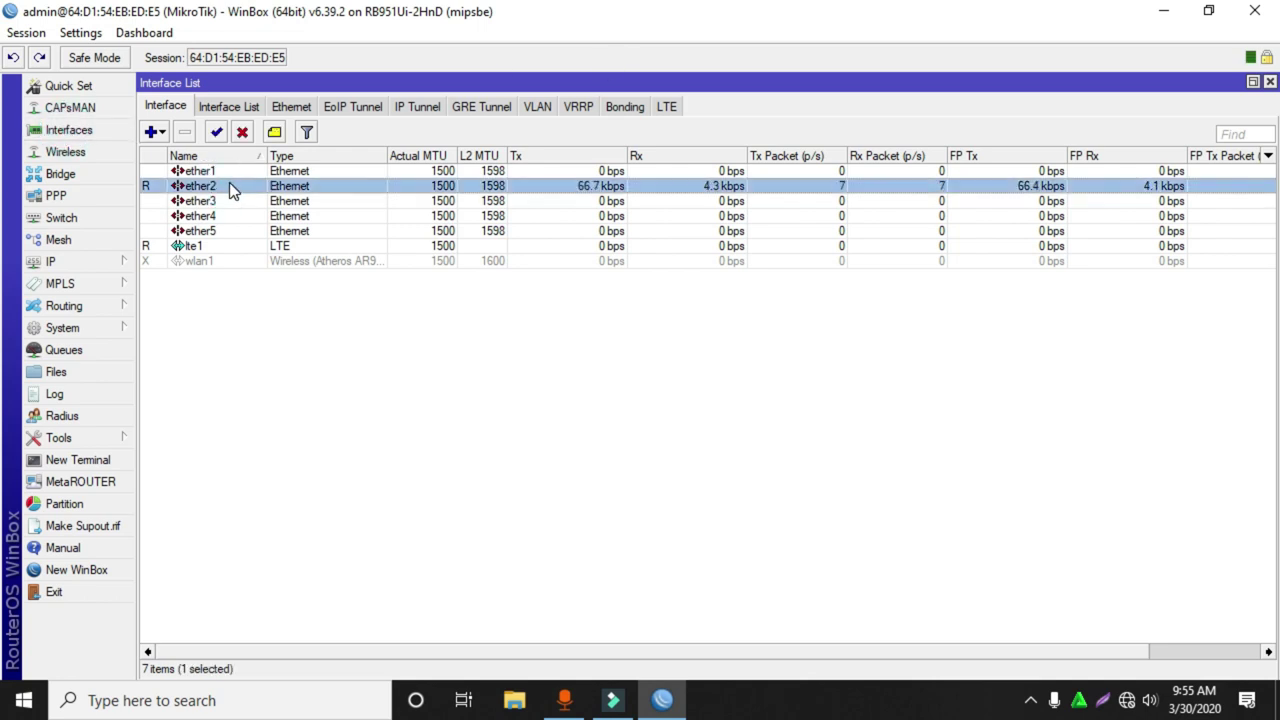
pyautogui.click(225, 246)
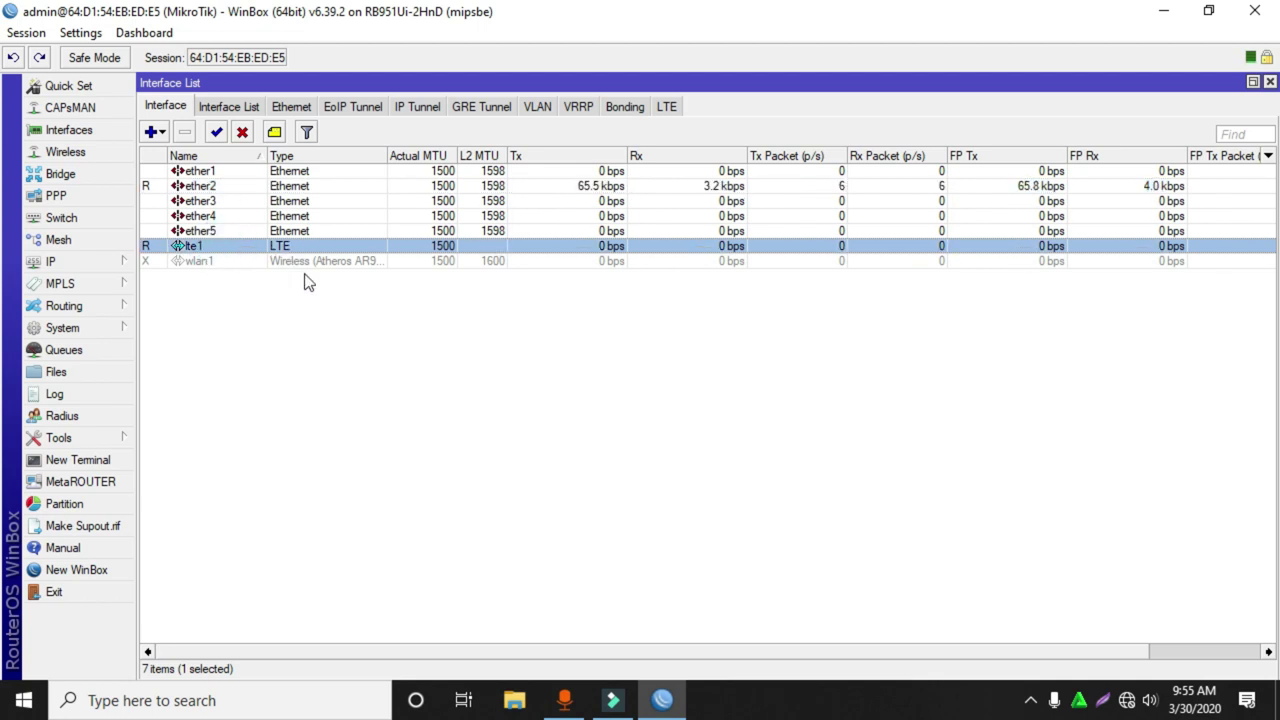
pyautogui.click(399, 472)
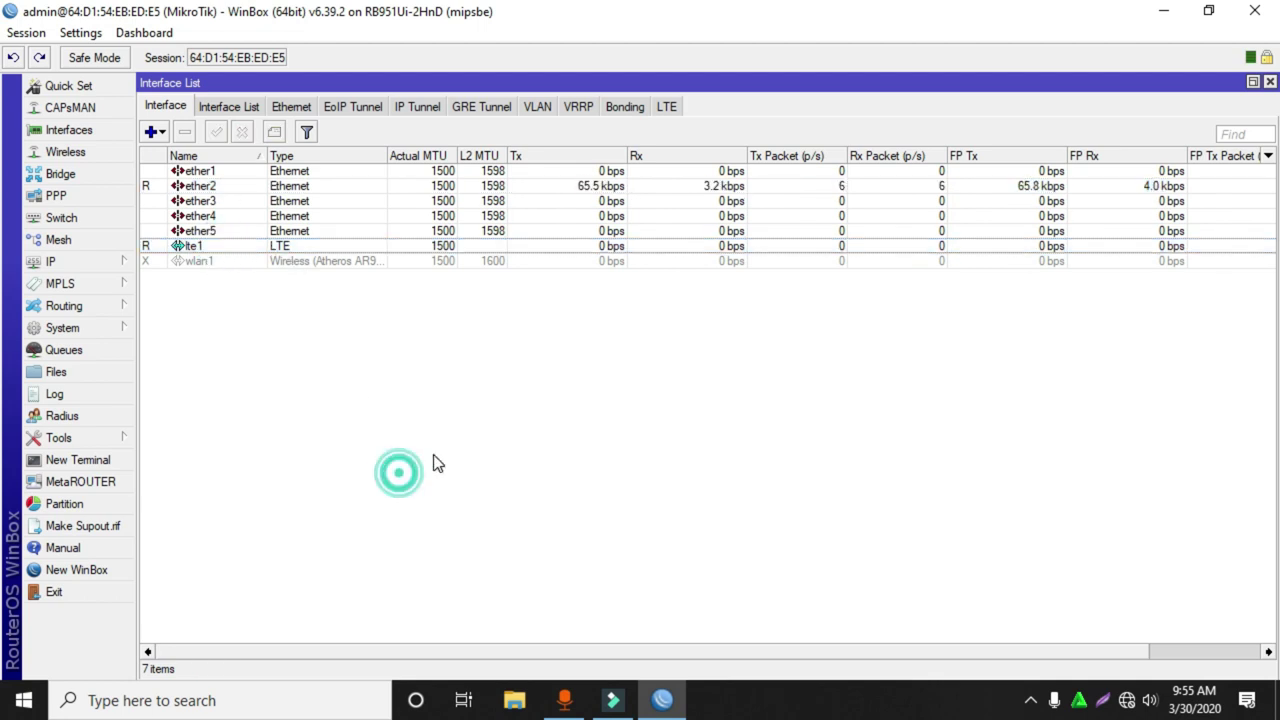
pyautogui.click(240, 246)
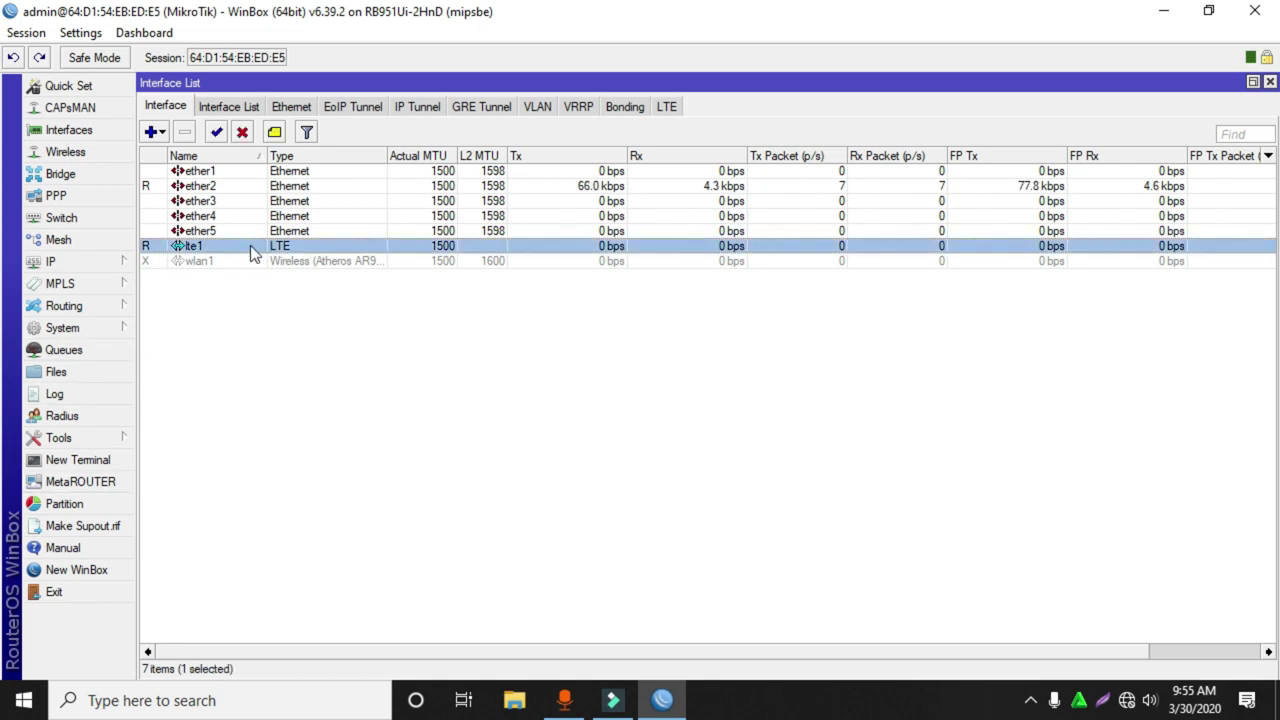
# Open System Resources and confirm HUAWEI_MOBILE appears in the USB device list.
pyautogui.click(70, 327)
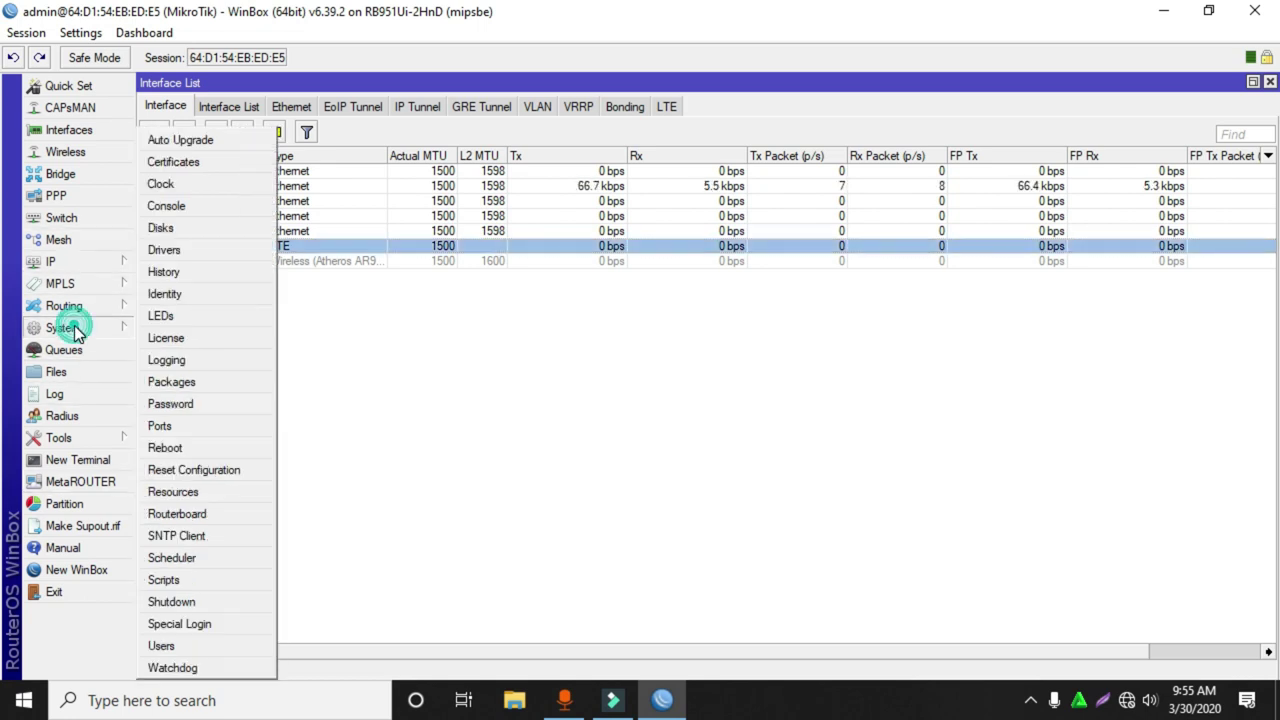
pyautogui.click(190, 492)
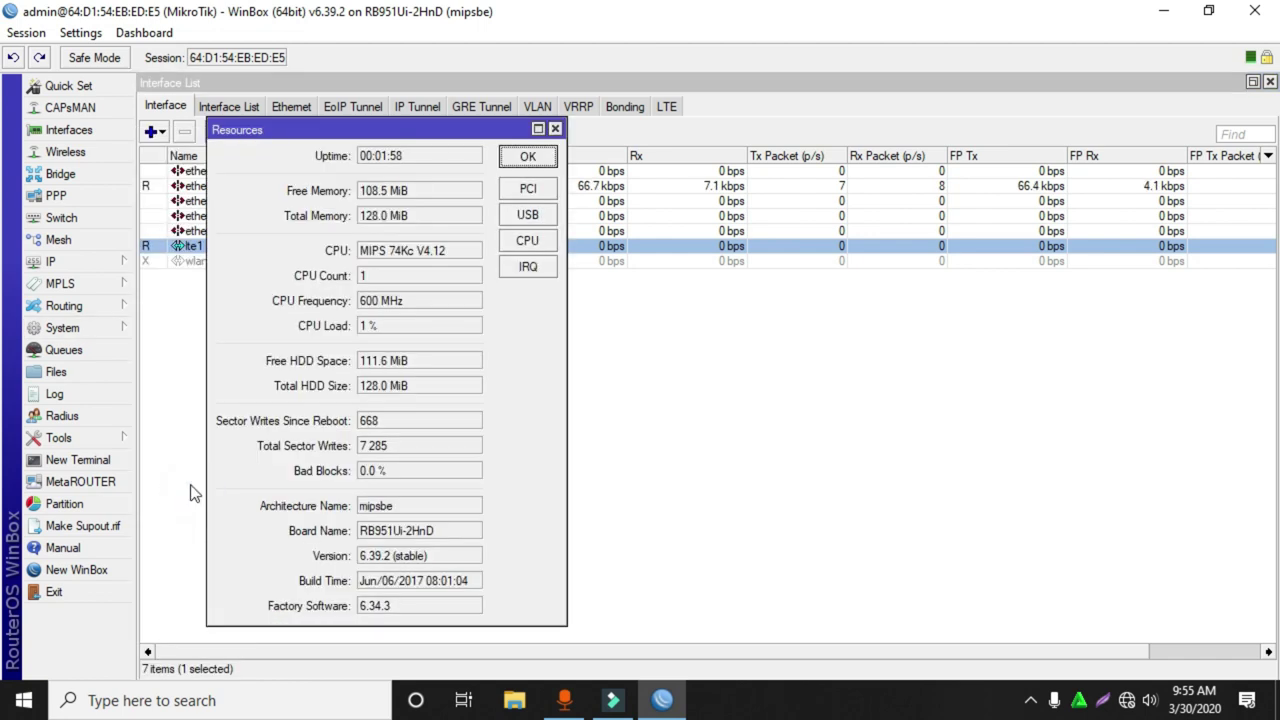
pyautogui.click(527, 215)
pyautogui.moveTo(479, 222); pyautogui.dragTo(775, 248)
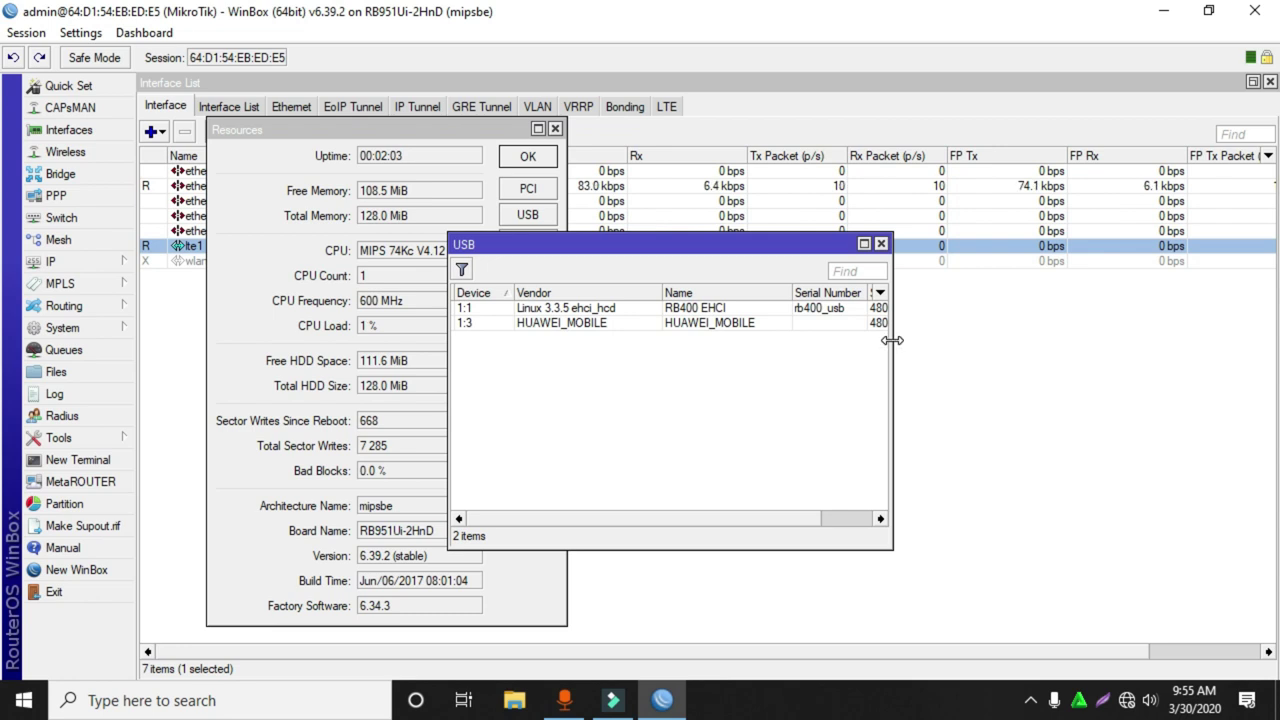
pyautogui.moveTo(891, 344); pyautogui.dragTo(1157, 344)
pyautogui.click(538, 322)
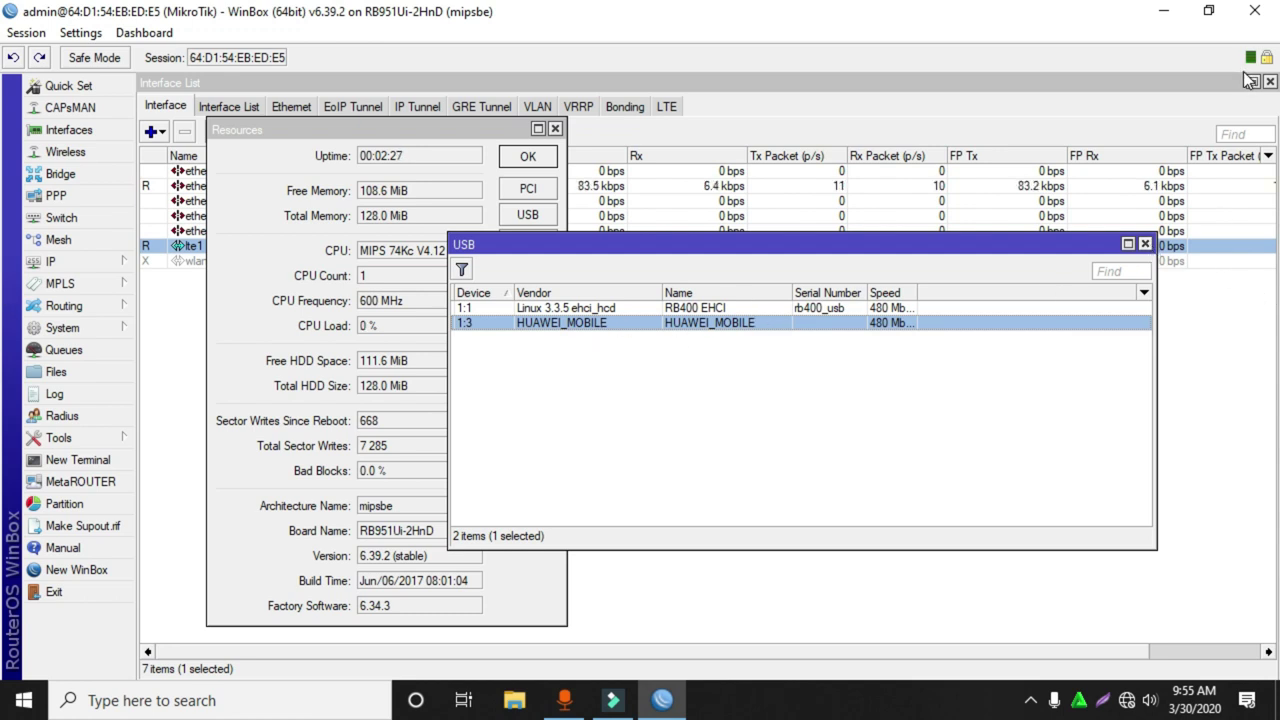
pyautogui.click(1145, 244)
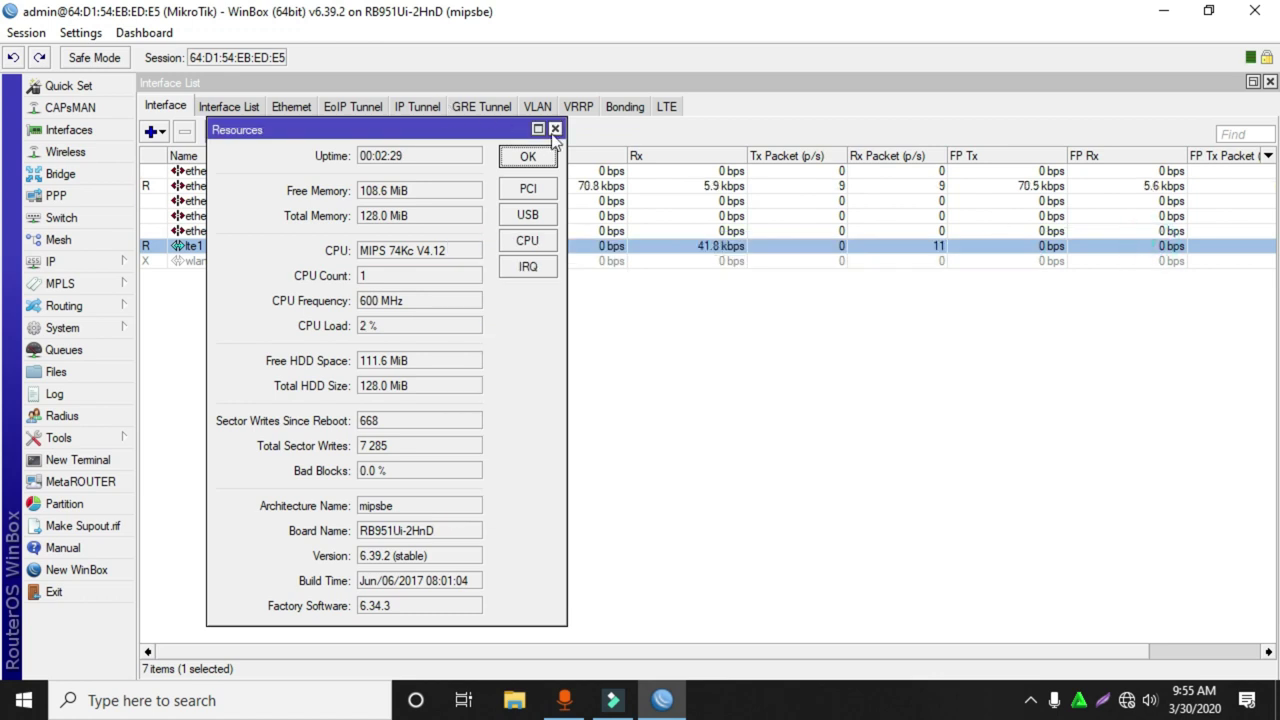
# Open the Setting Mikrotik.txt notes and arrange them beside the WinBox window.
pyautogui.click(555, 129)
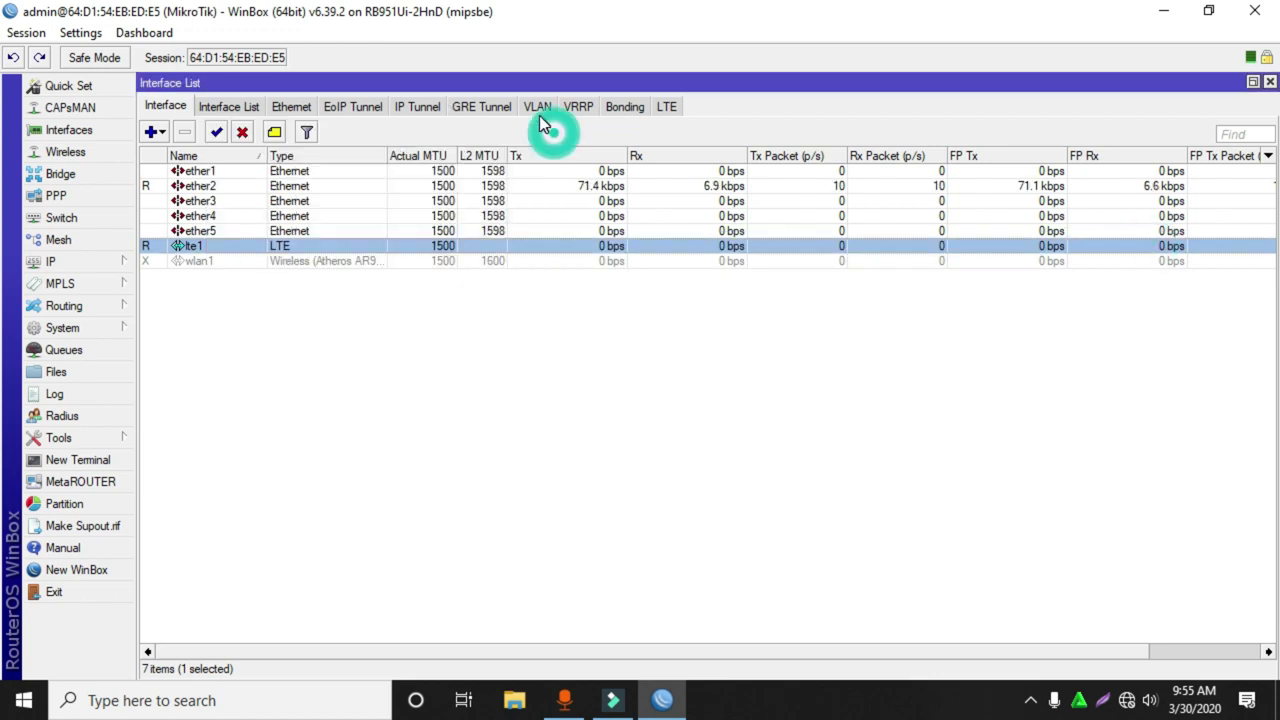
pyautogui.doubleClick(625, 20)
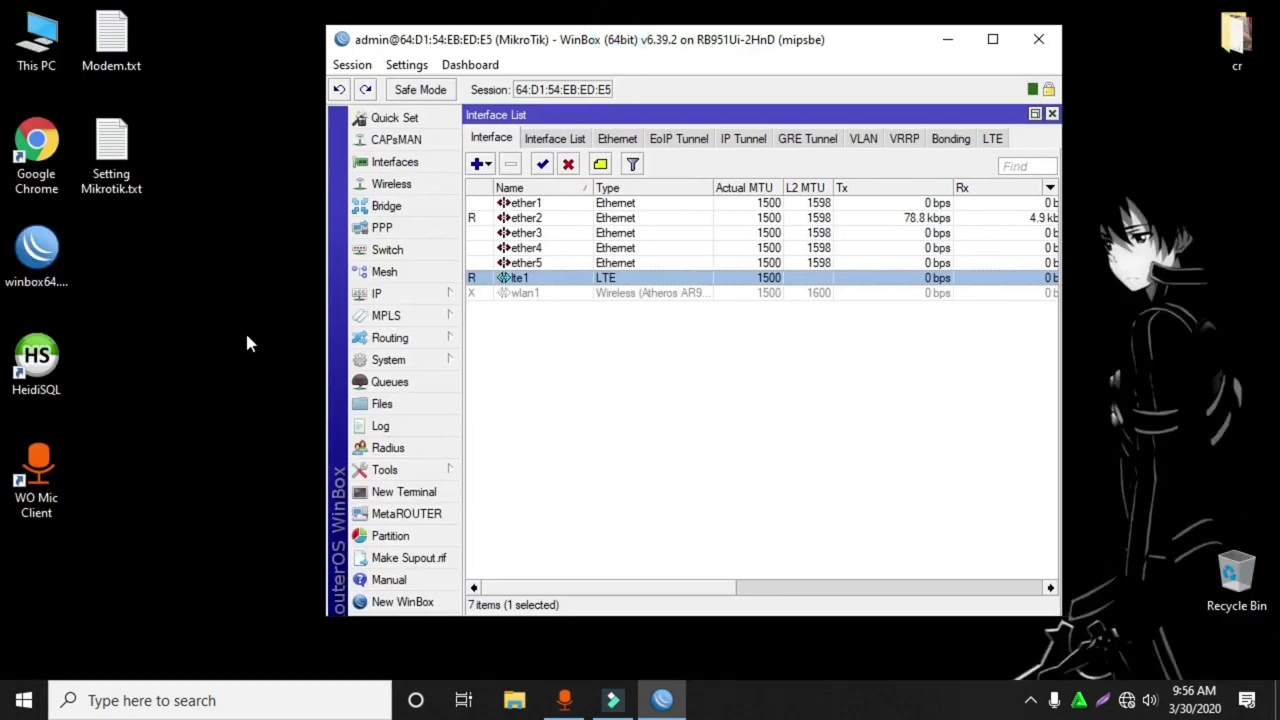
pyautogui.click(125, 150)
pyautogui.doubleClick(125, 150)
pyautogui.moveTo(753, 14); pyautogui.dragTo(5, 90)
pyautogui.click(1035, 60)
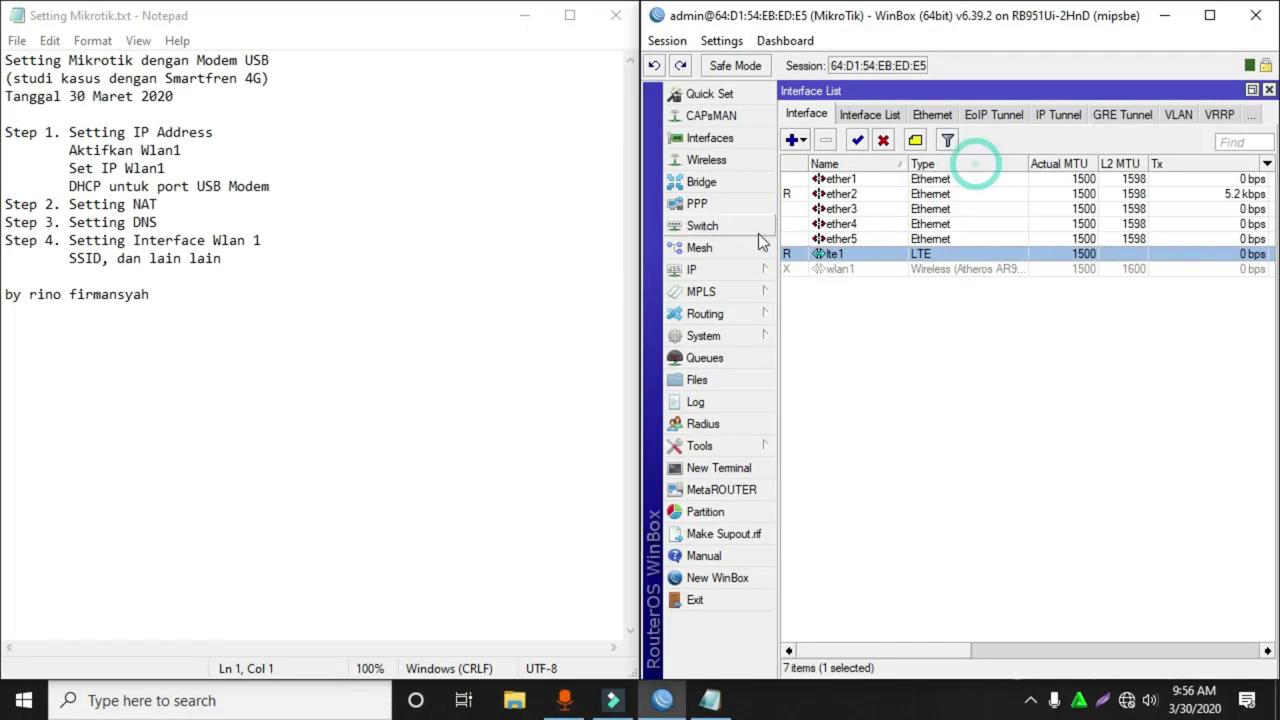
pyautogui.moveTo(639, 237); pyautogui.dragTo(292, 245)
pyautogui.click(99, 124)
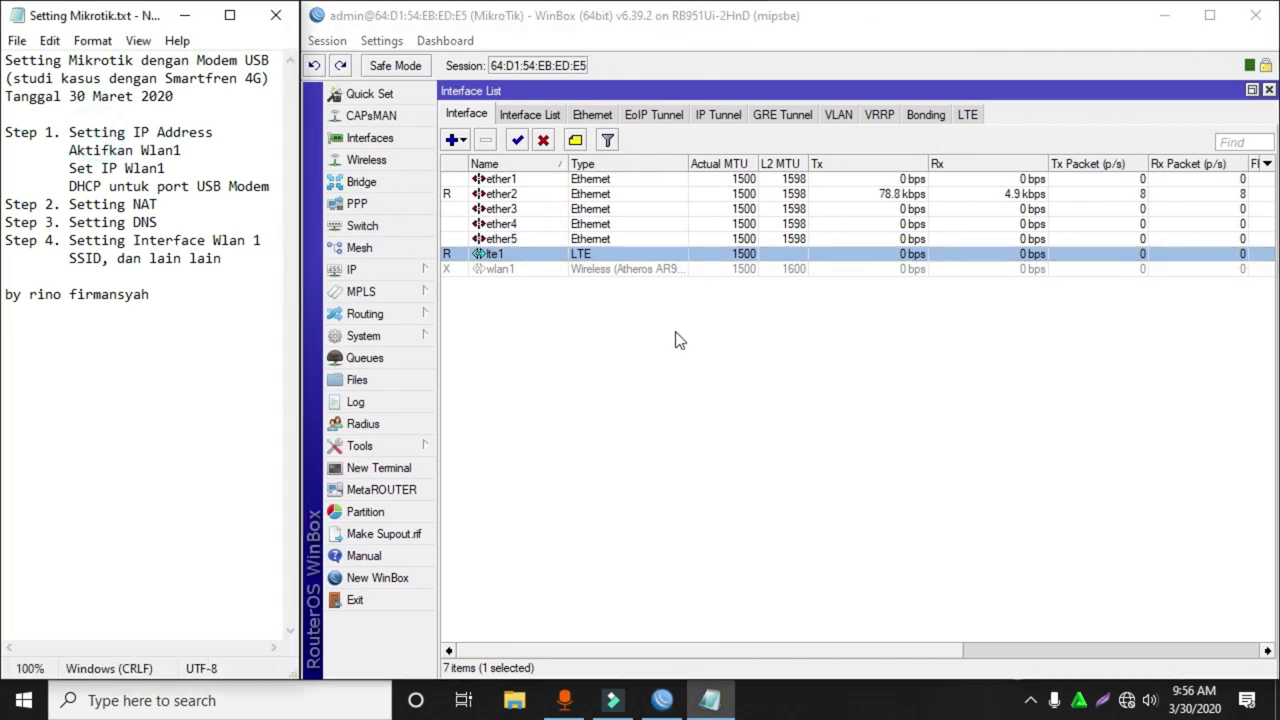
pyautogui.click(97, 150)
# Enable the wlan1 interface and mark 'Aktifkan Wlan1' with a y.
pyautogui.click(70, 186)
pyautogui.moveTo(70, 186); pyautogui.dragTo(269, 189)
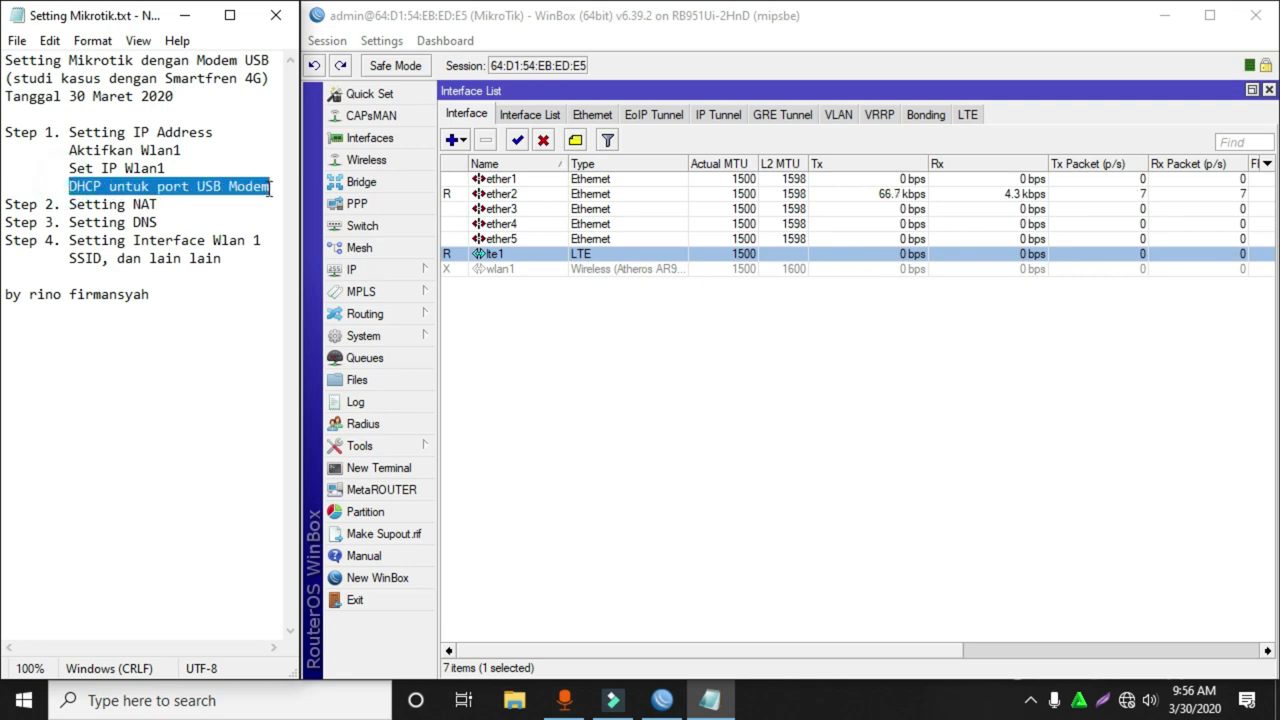
pyautogui.click(611, 305)
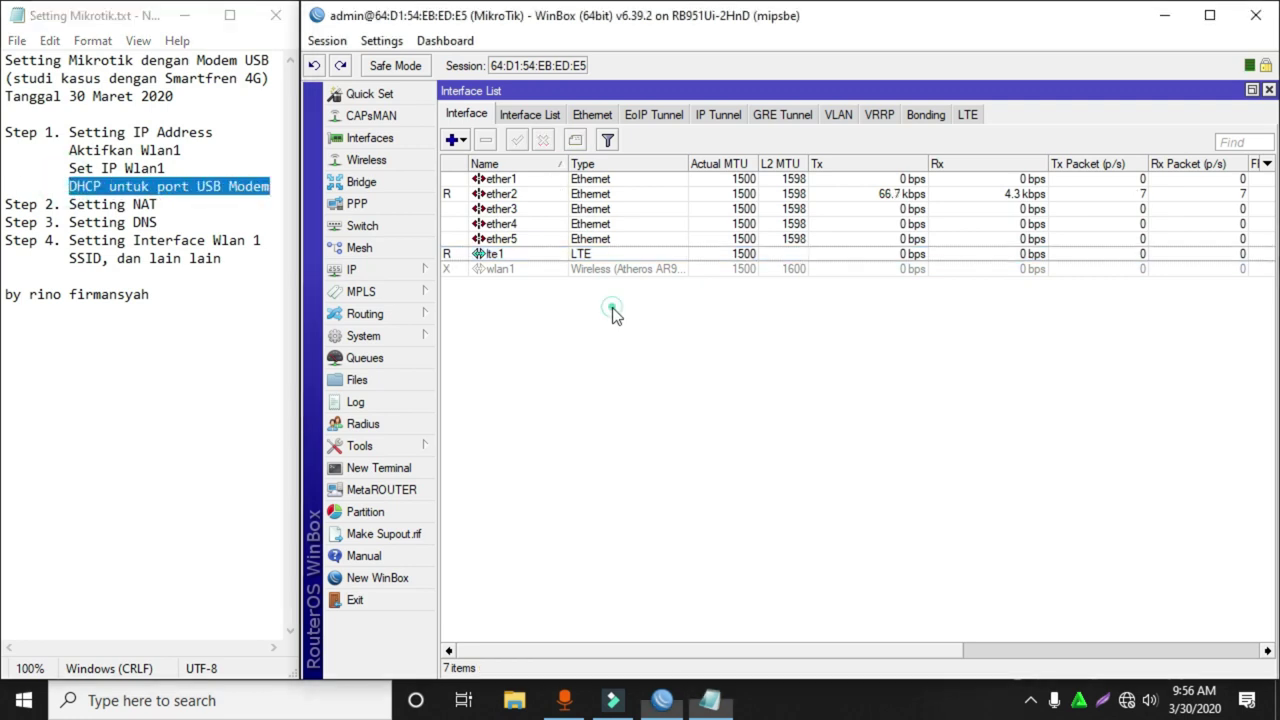
pyautogui.click(526, 270)
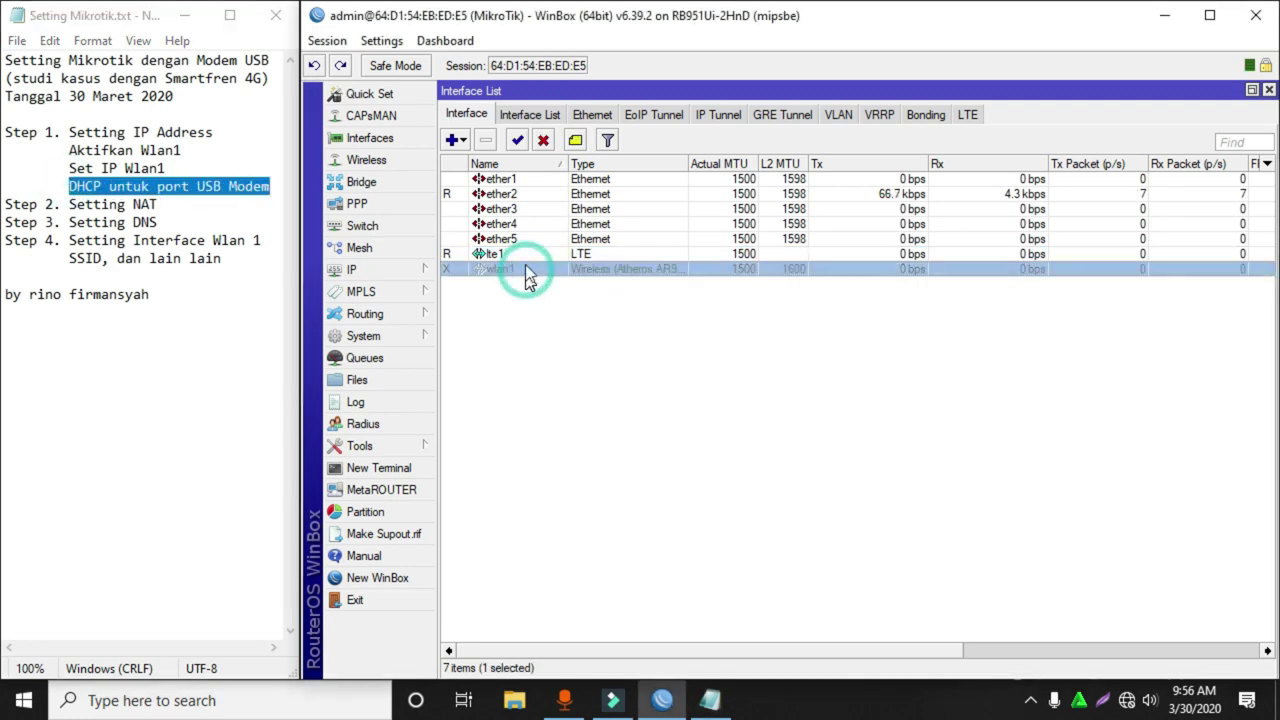
pyautogui.click(517, 142)
pyautogui.click(188, 150)
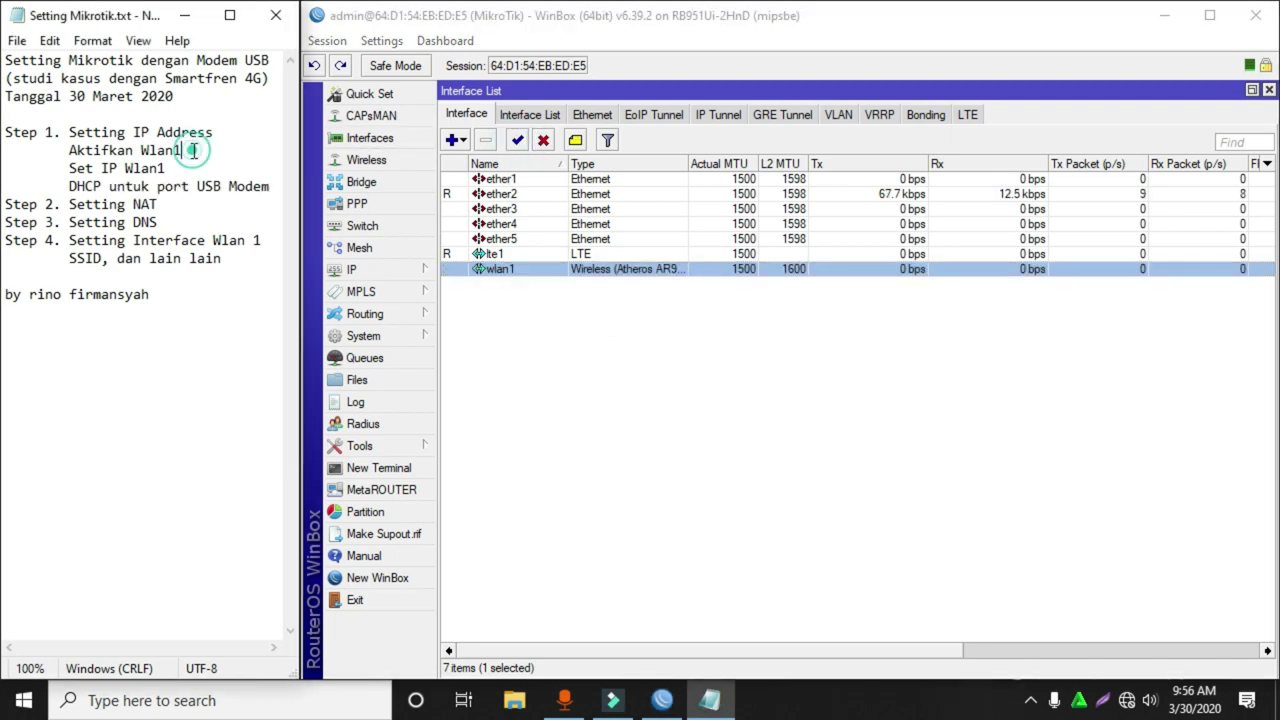
pyautogui.write('y')
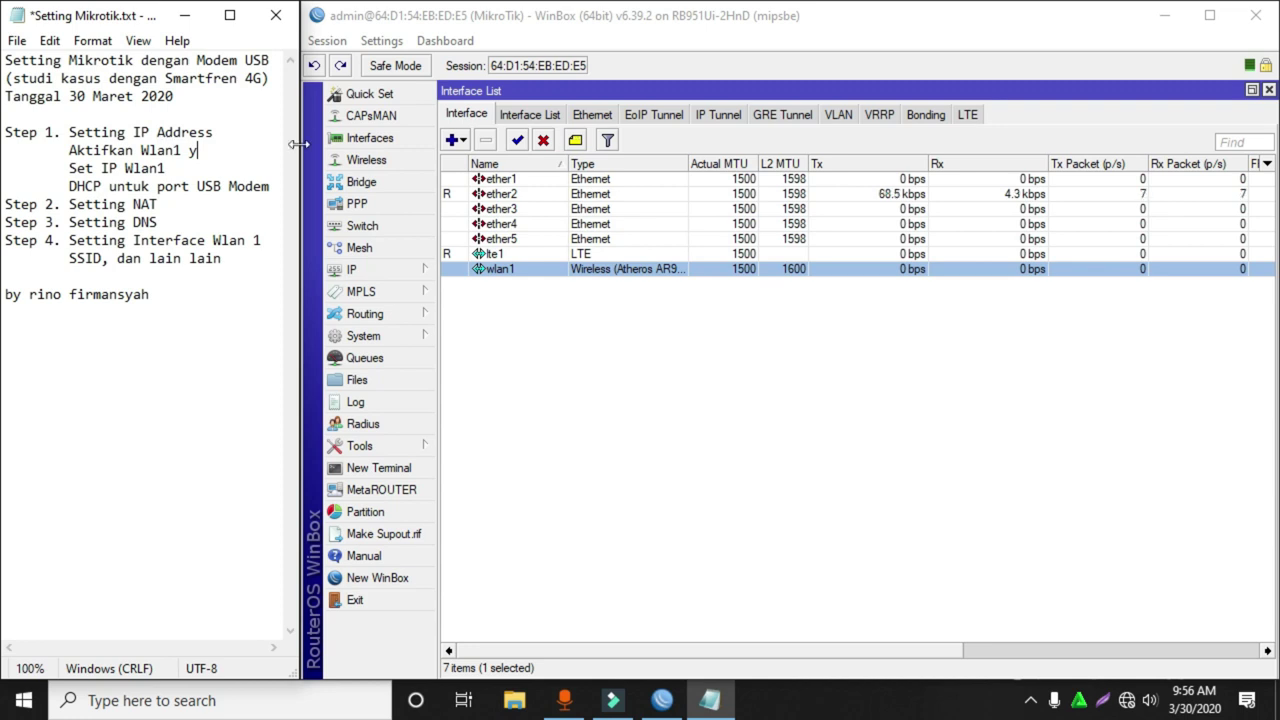
# Add address 192.168.10.1/24 on interface wlan1 in IP Addresses.
pyautogui.click(377, 270)
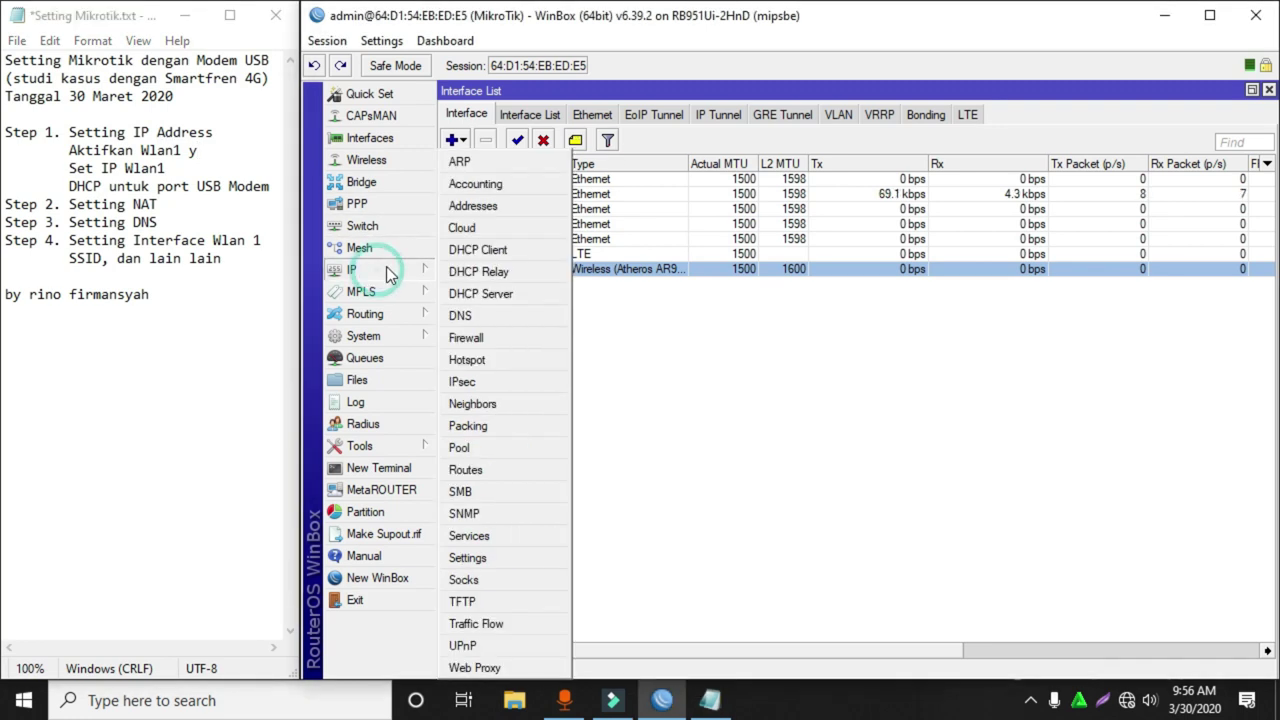
pyautogui.click(497, 208)
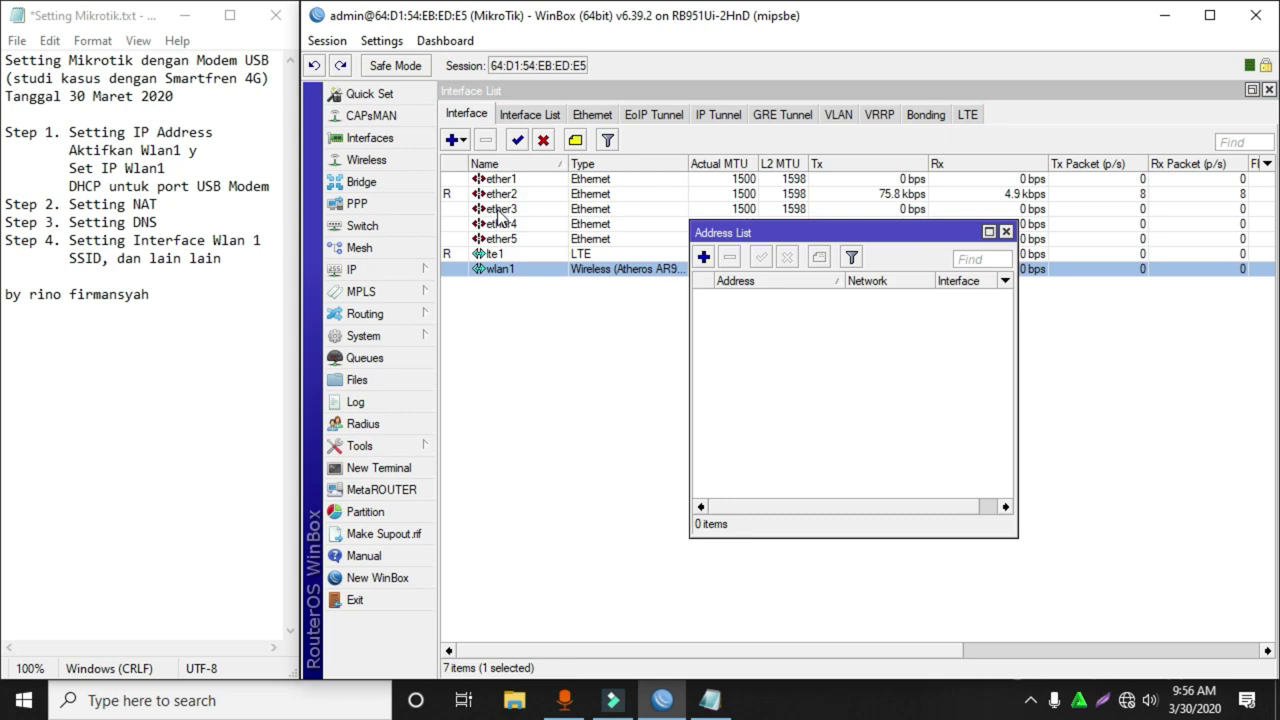
pyautogui.click(230, 132)
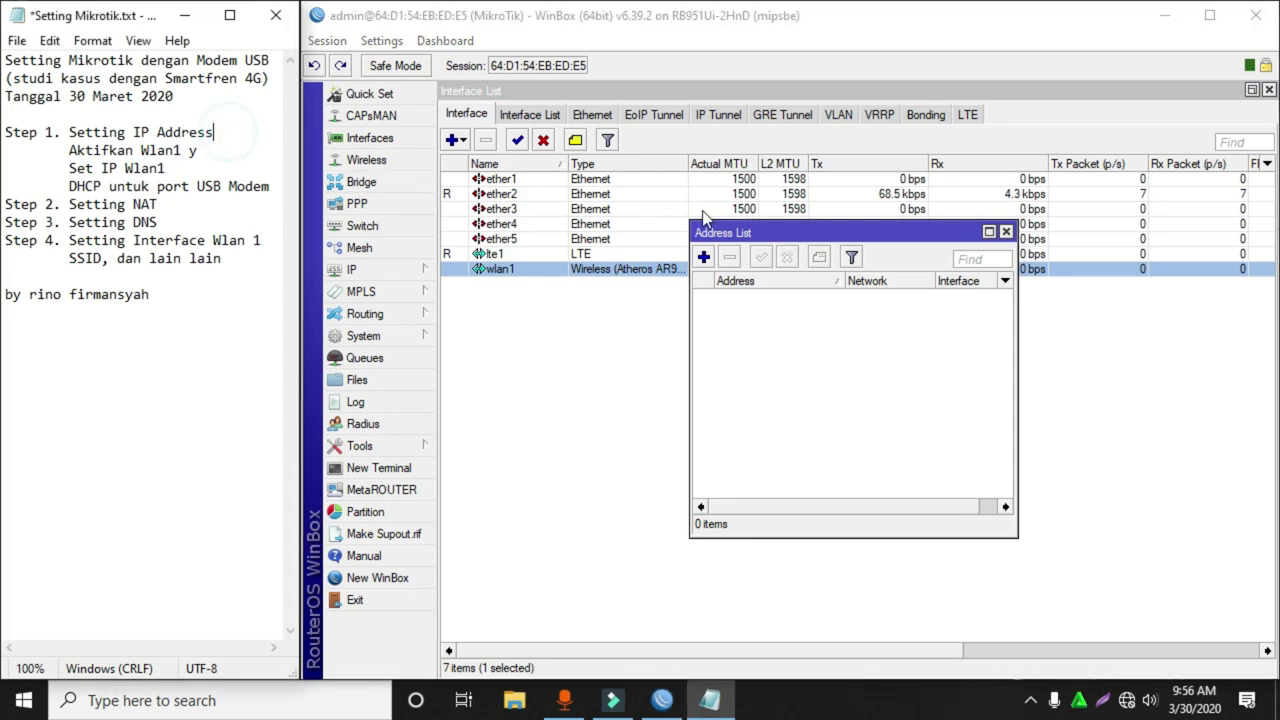
pyautogui.click(704, 258)
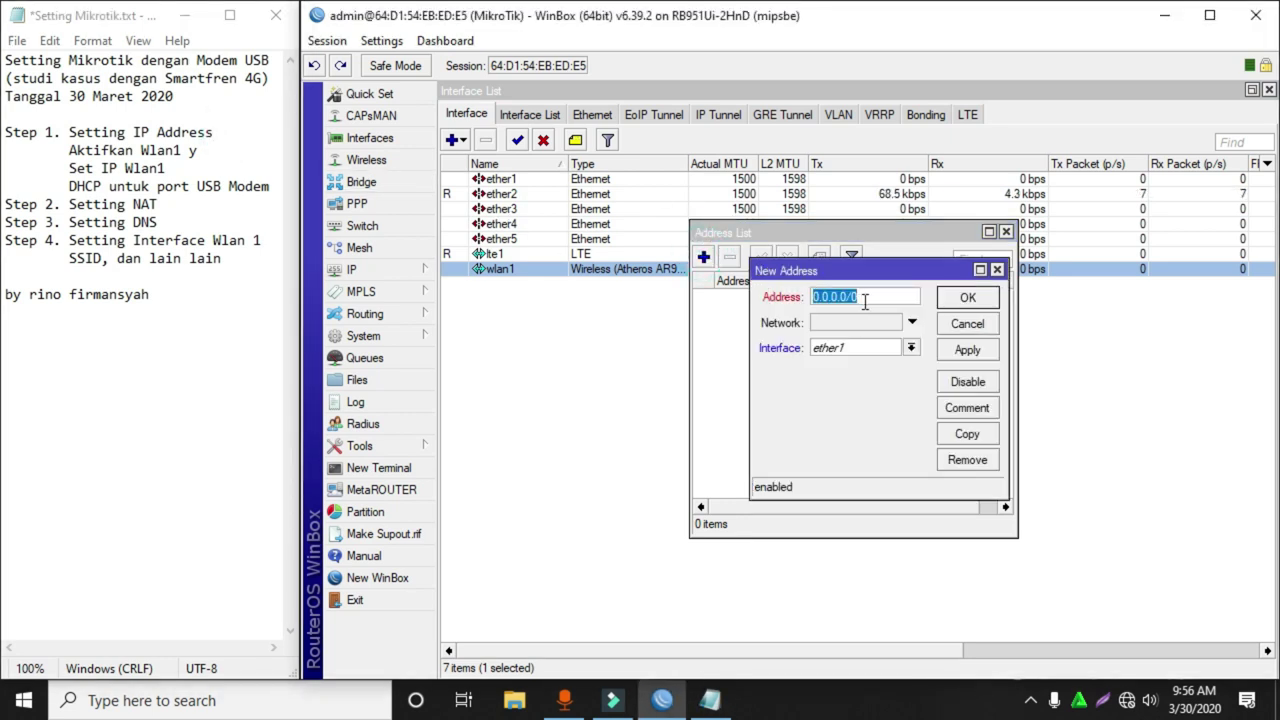
pyautogui.write('192.168.')
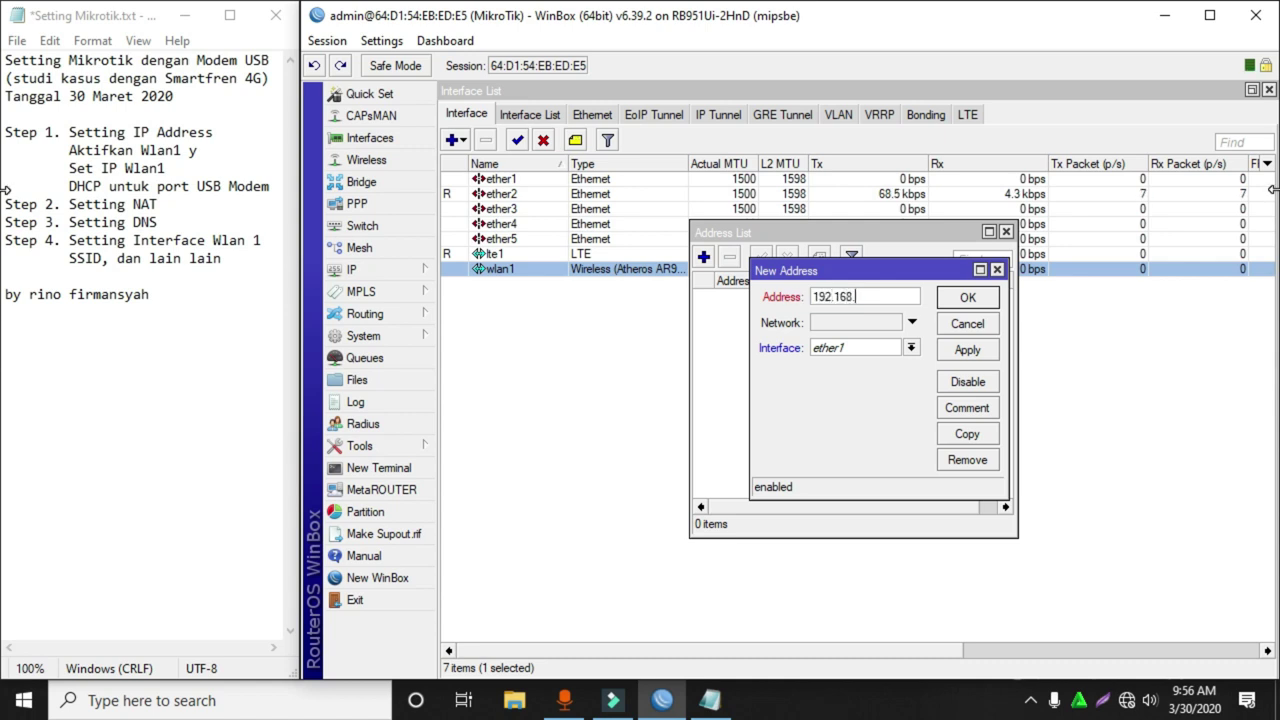
pyautogui.write('10.1/24')
pyautogui.click(865, 355)
pyautogui.click(838, 440)
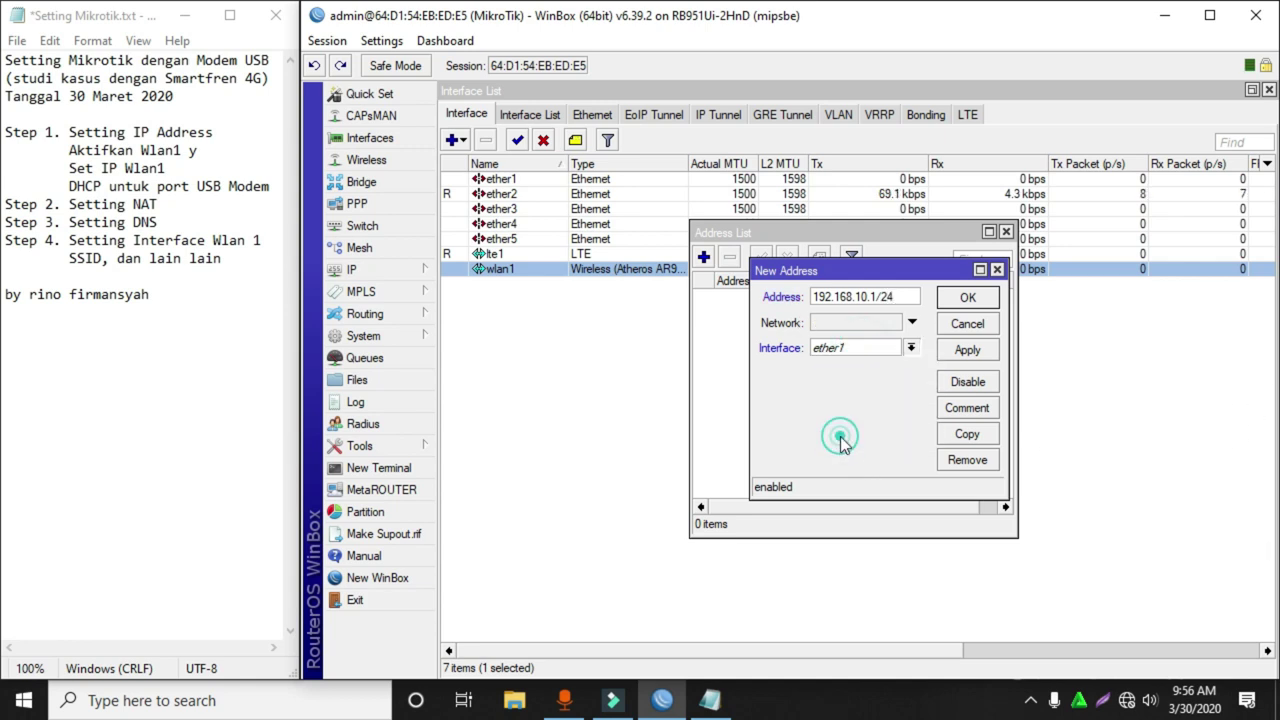
pyautogui.click(980, 306)
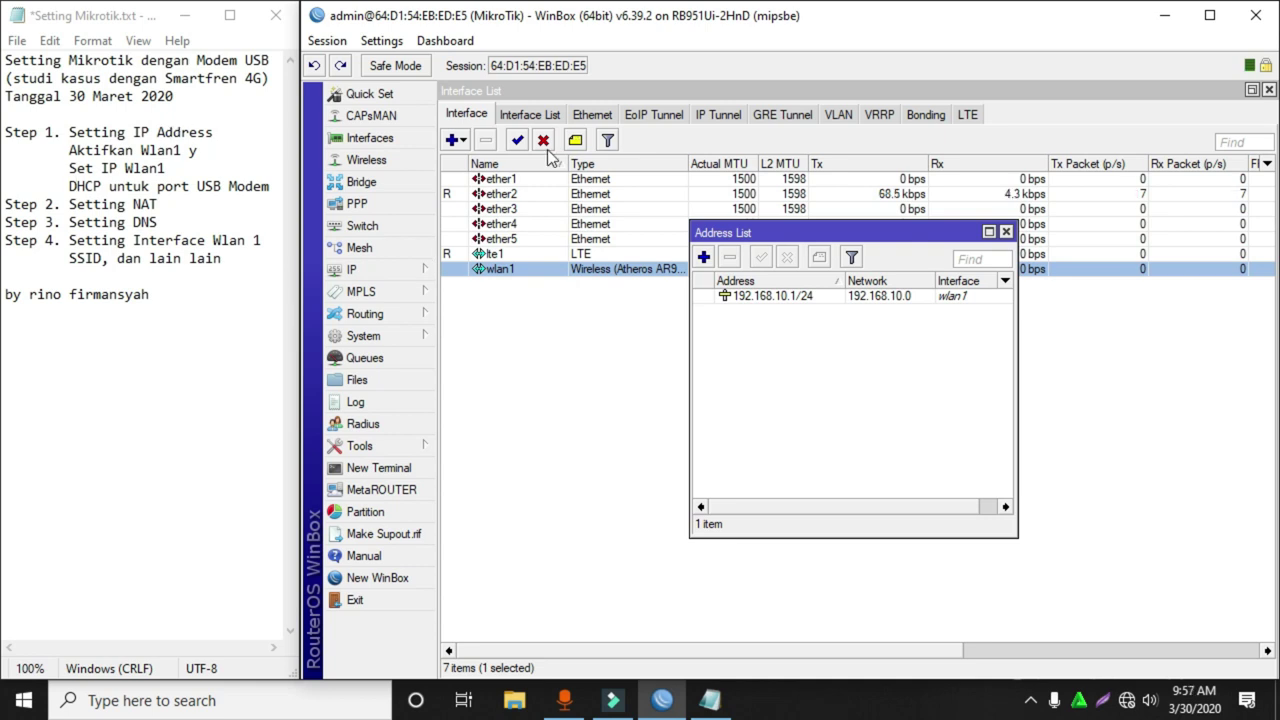
# Restore the WinBox window and reopen the IP Address List.
pyautogui.click(527, 192)
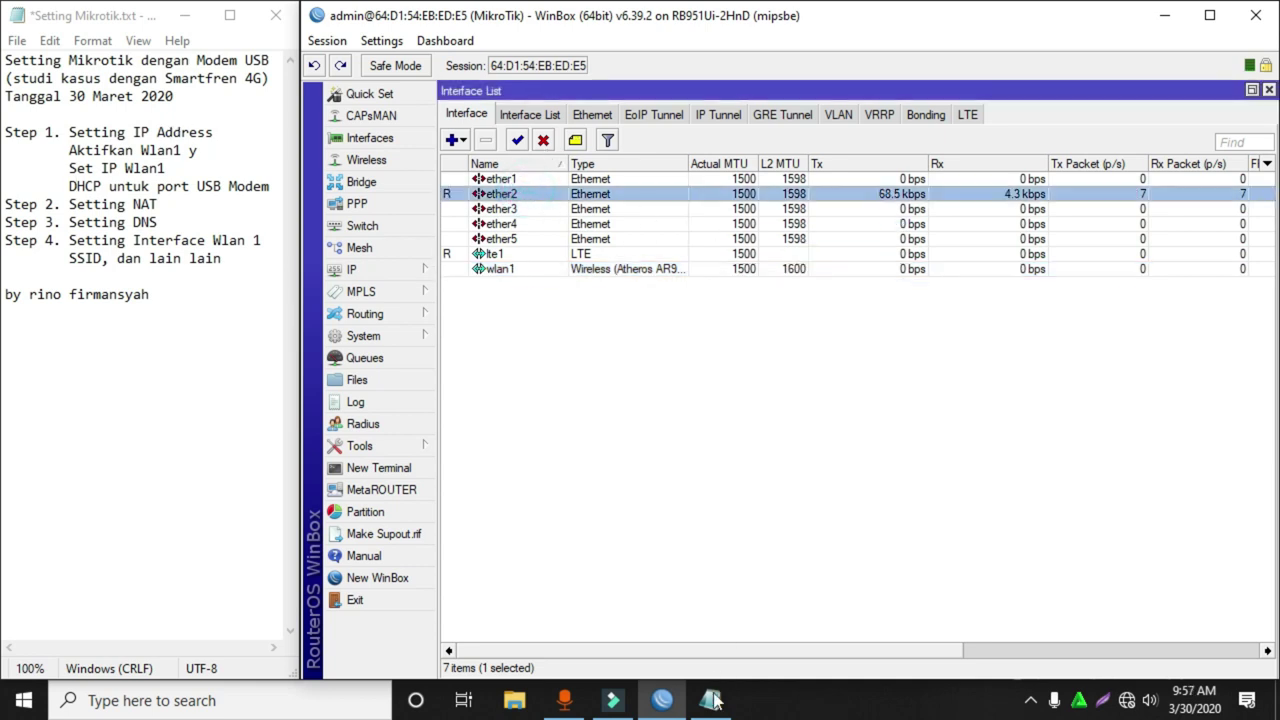
pyautogui.click(662, 703)
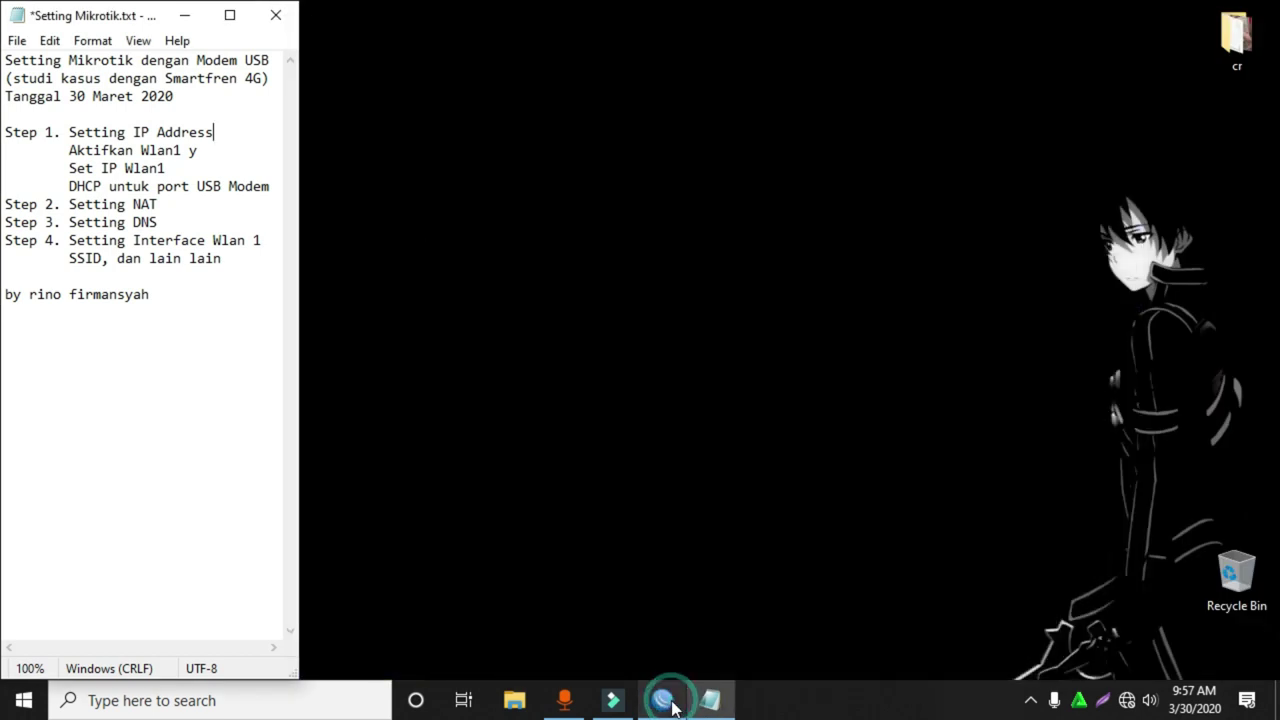
pyautogui.click(662, 703)
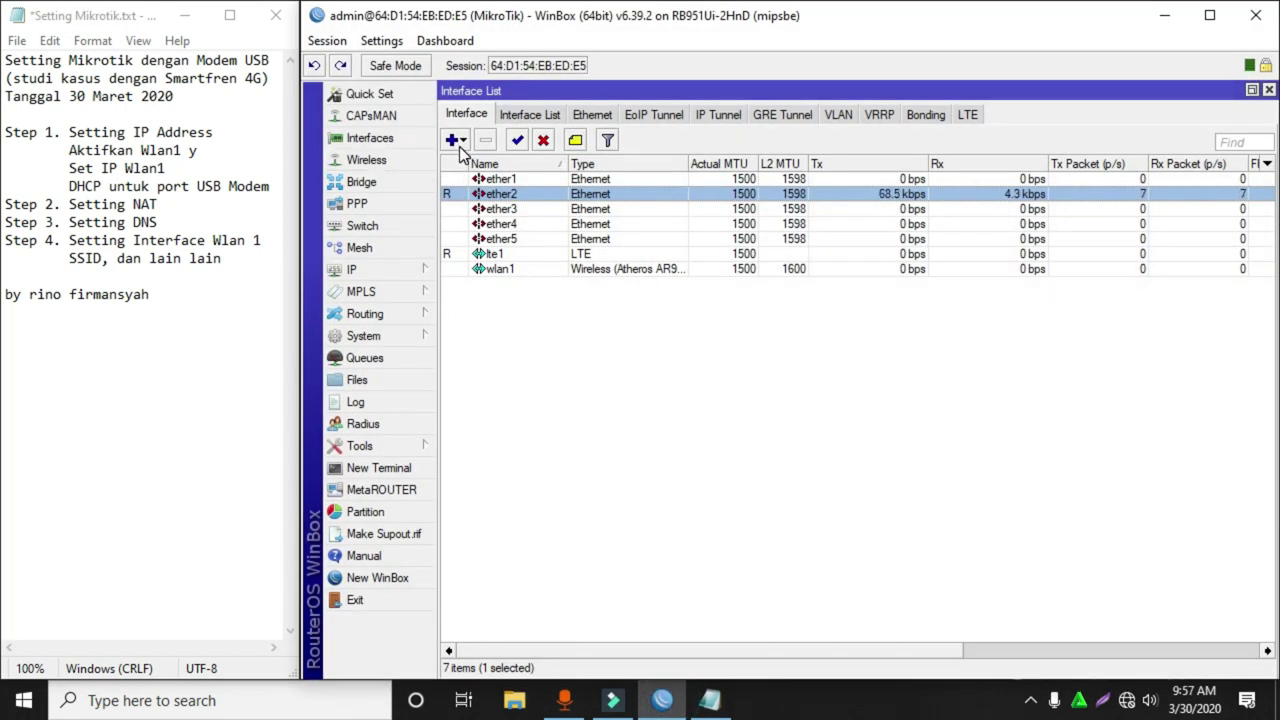
pyautogui.click(382, 269)
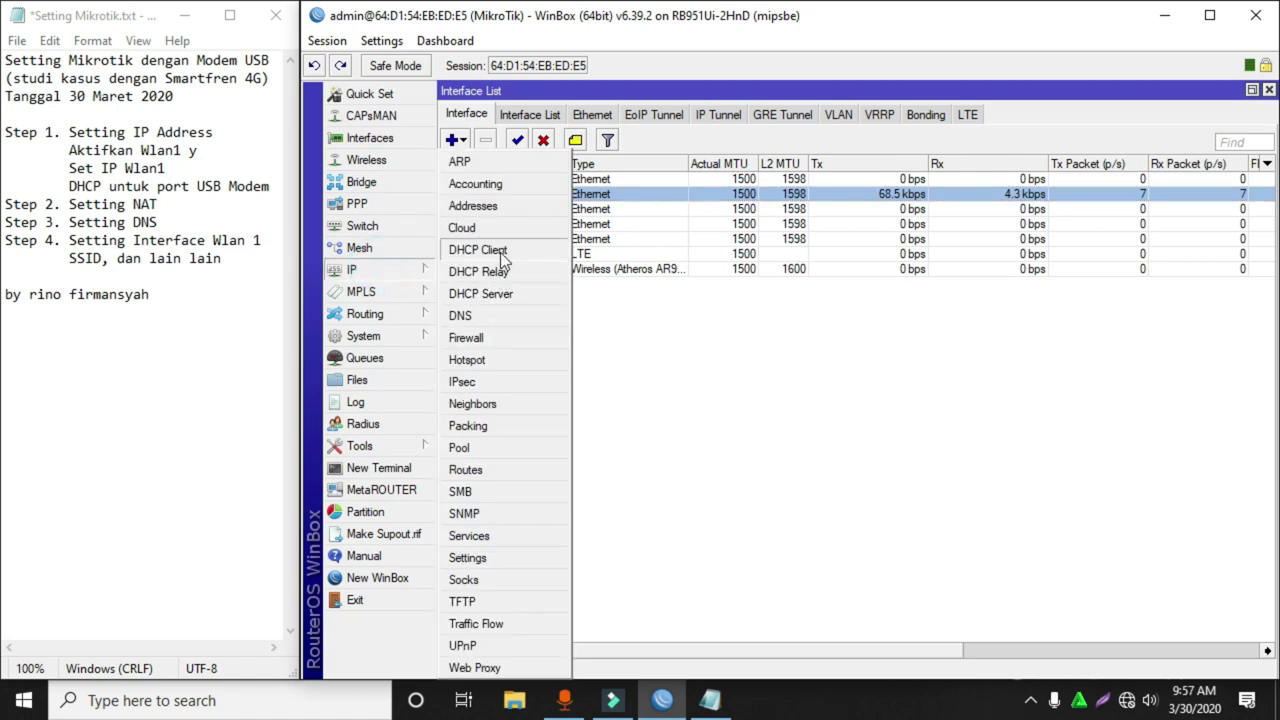
pyautogui.click(494, 207)
# Add address 192.168.2.1/24 on ether2 and widen the Address List.
pyautogui.click(704, 257)
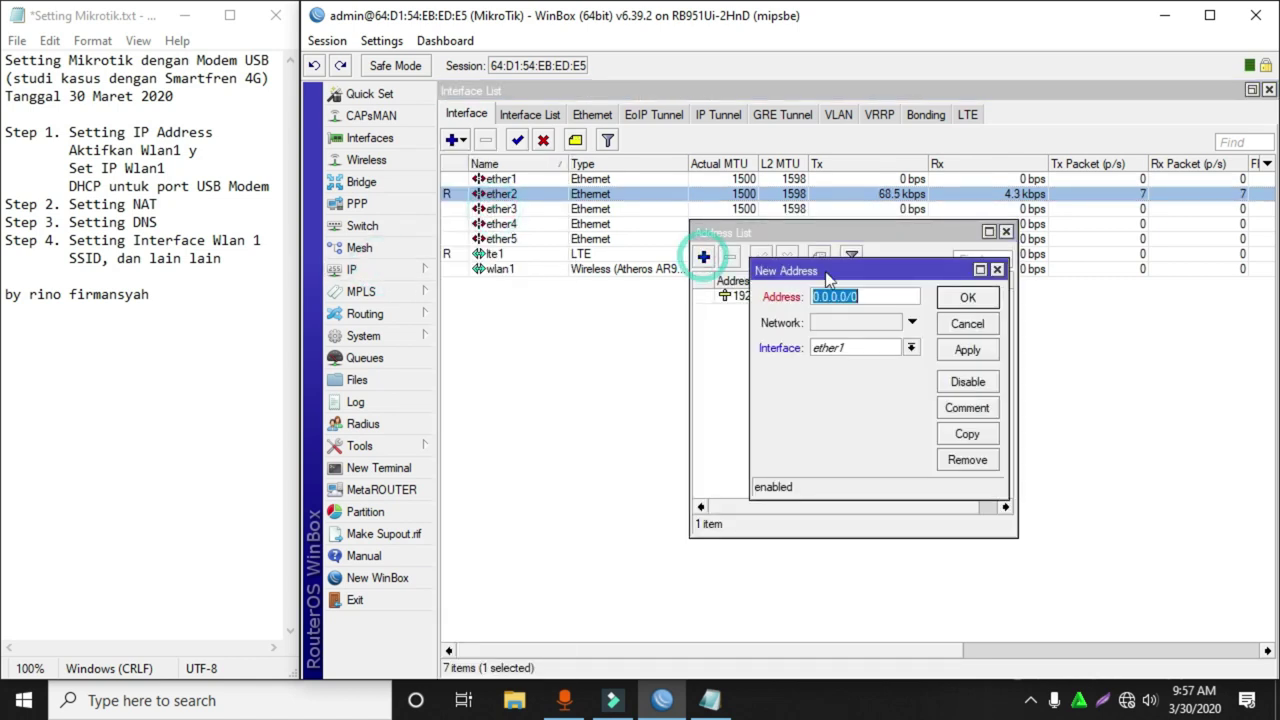
pyautogui.write('192.168.2')
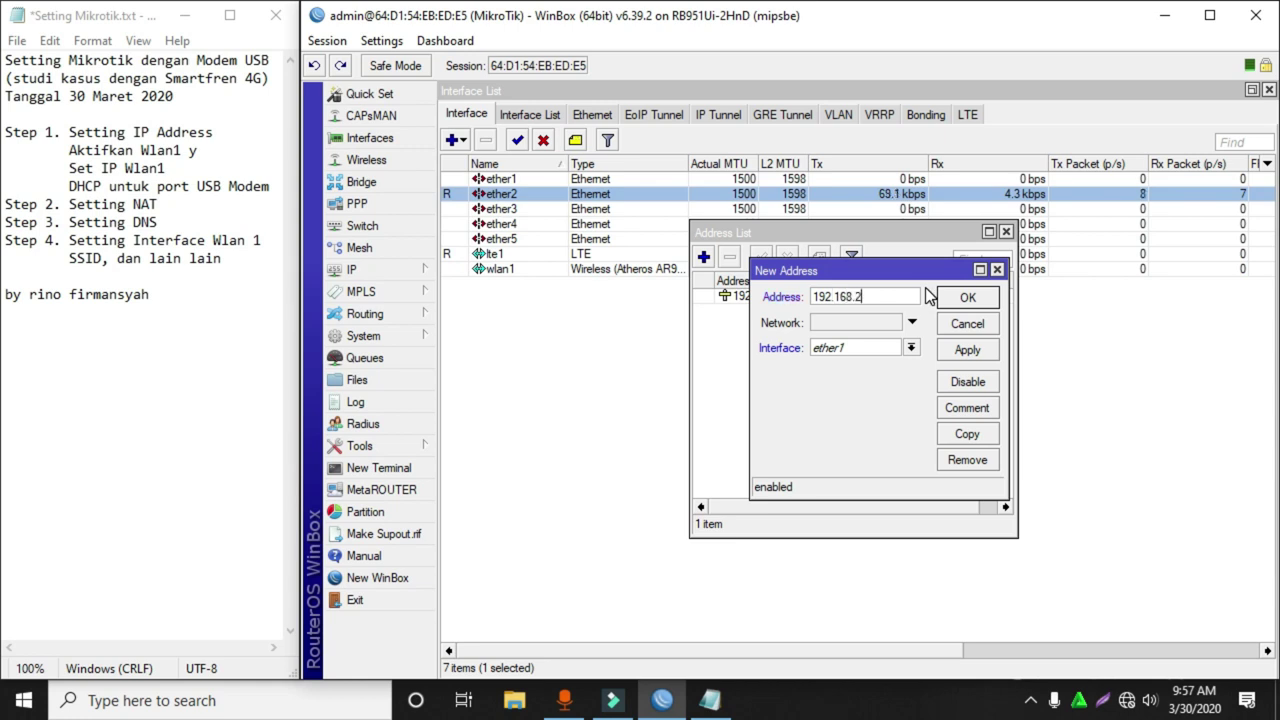
pyautogui.write('.1/24')
pyautogui.click(880, 349)
pyautogui.click(869, 376)
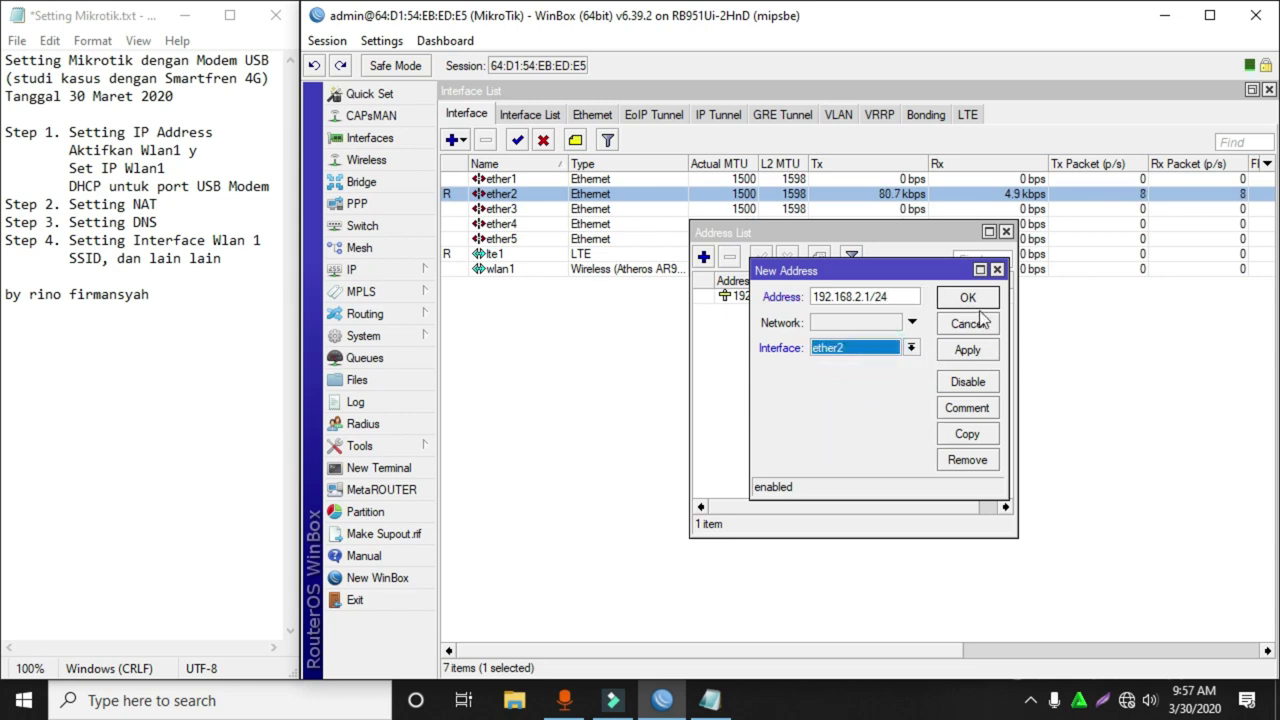
pyautogui.click(977, 302)
pyautogui.click(874, 343)
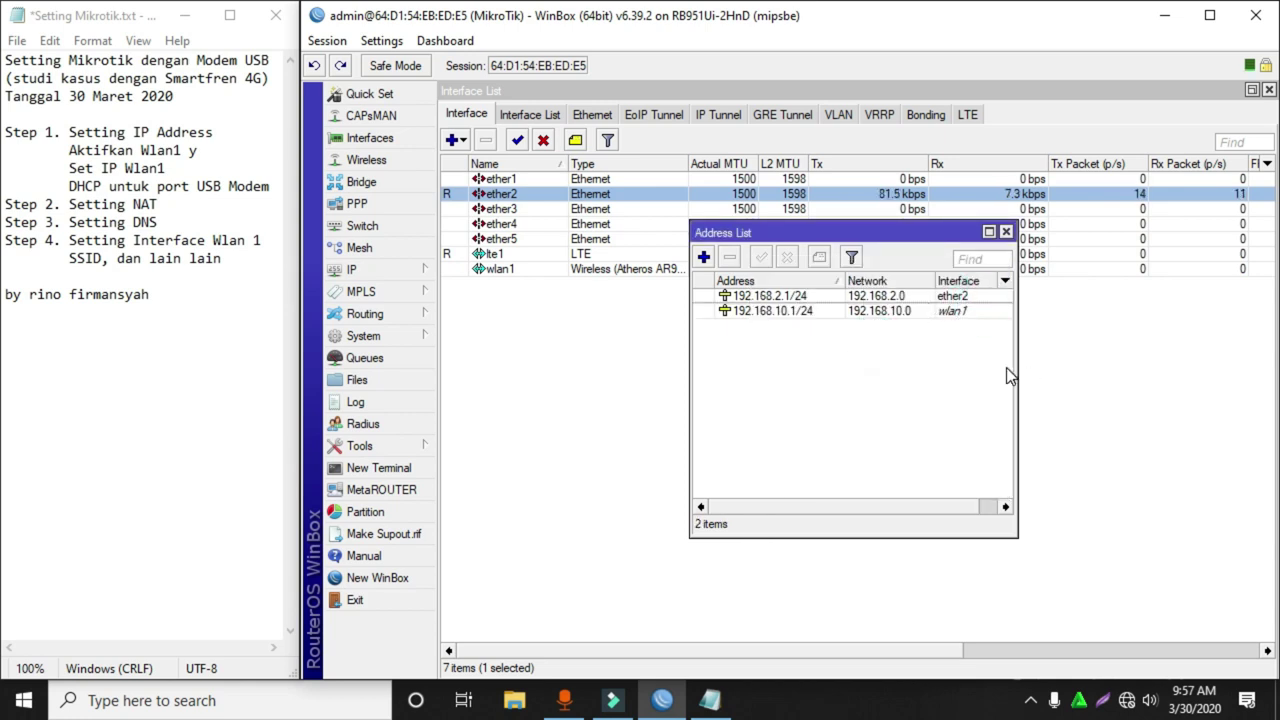
pyautogui.moveTo(1016, 367); pyautogui.dragTo(1138, 370)
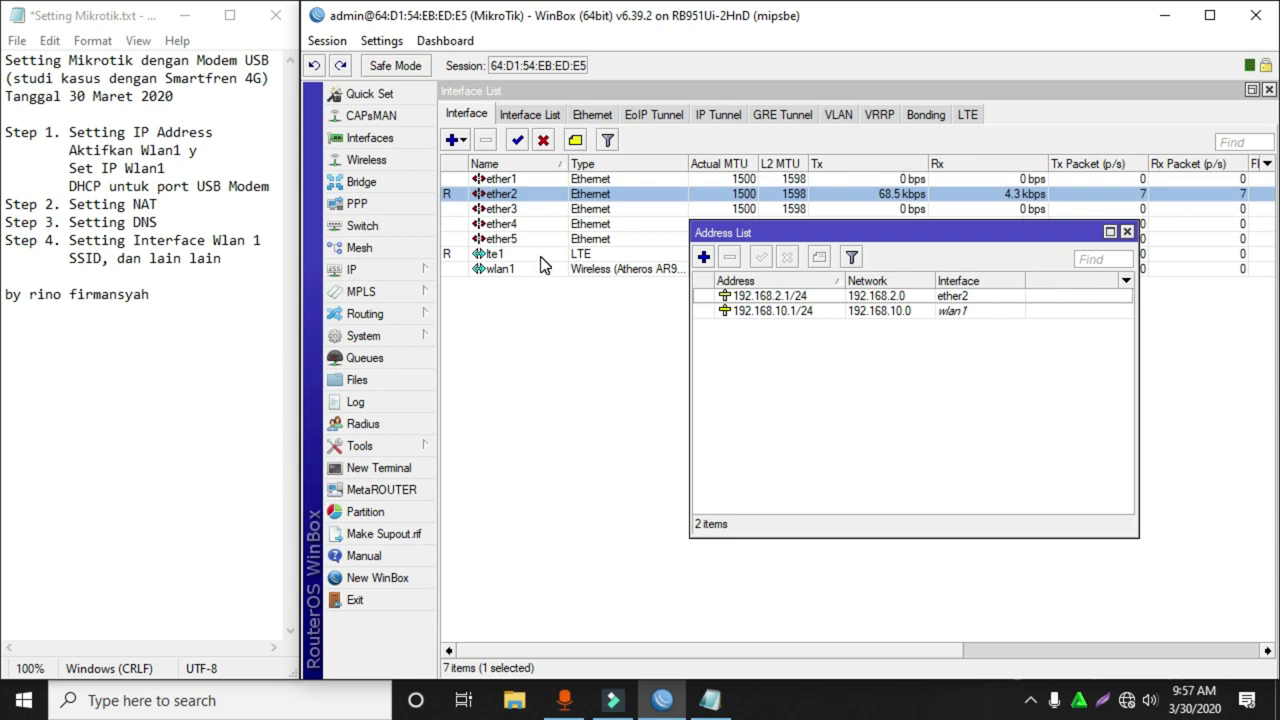
# Create a DHCP client on lte1 and watch it bind 192.168.8.100/24.
pyautogui.click(400, 278)
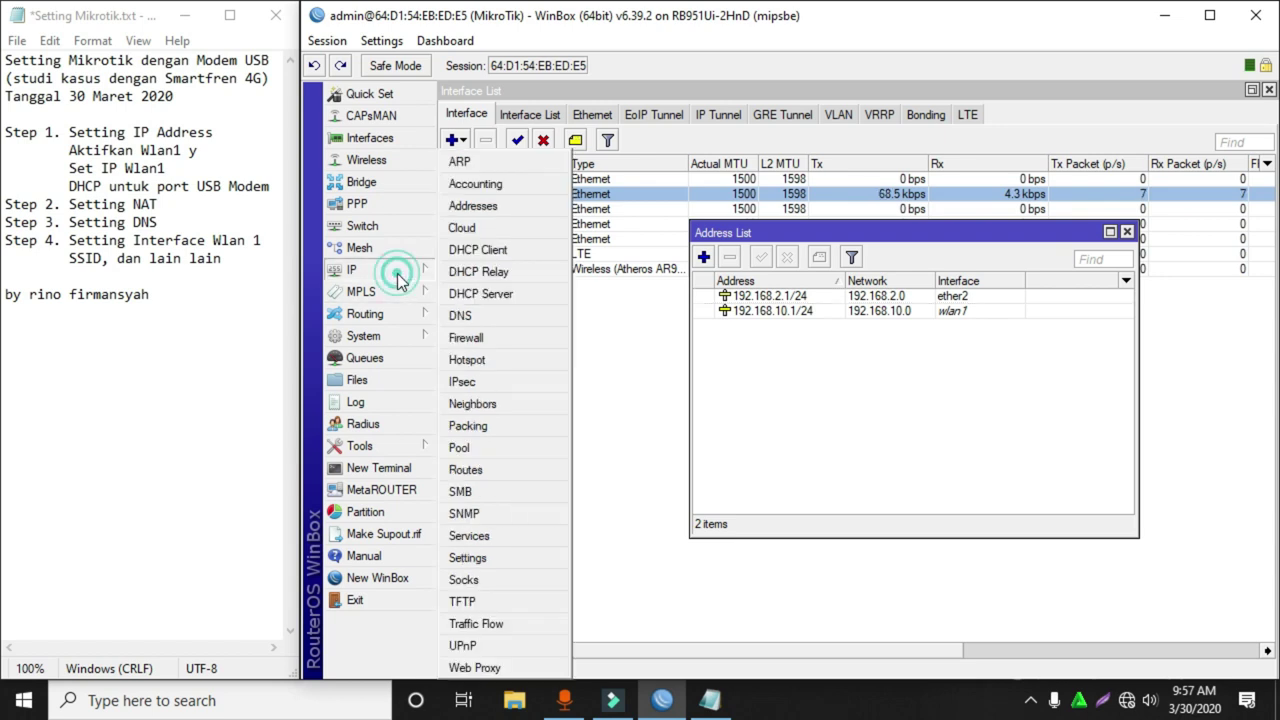
pyautogui.click(508, 252)
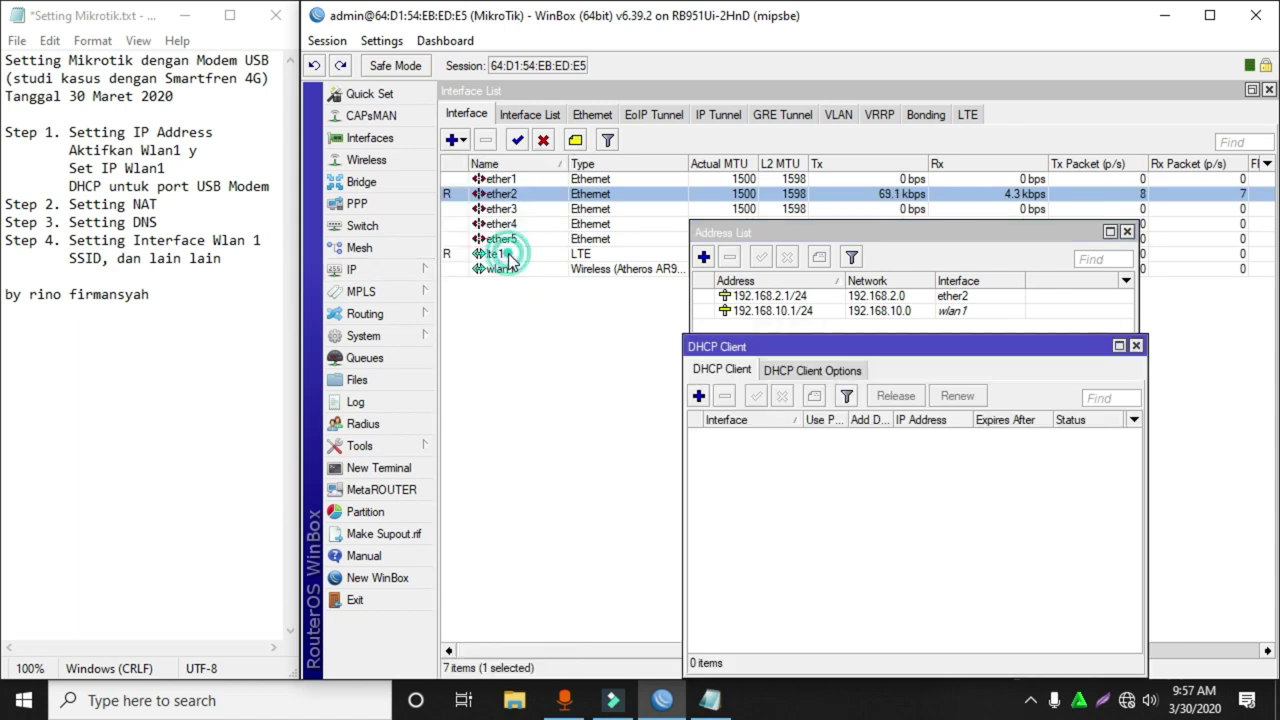
pyautogui.click(699, 396)
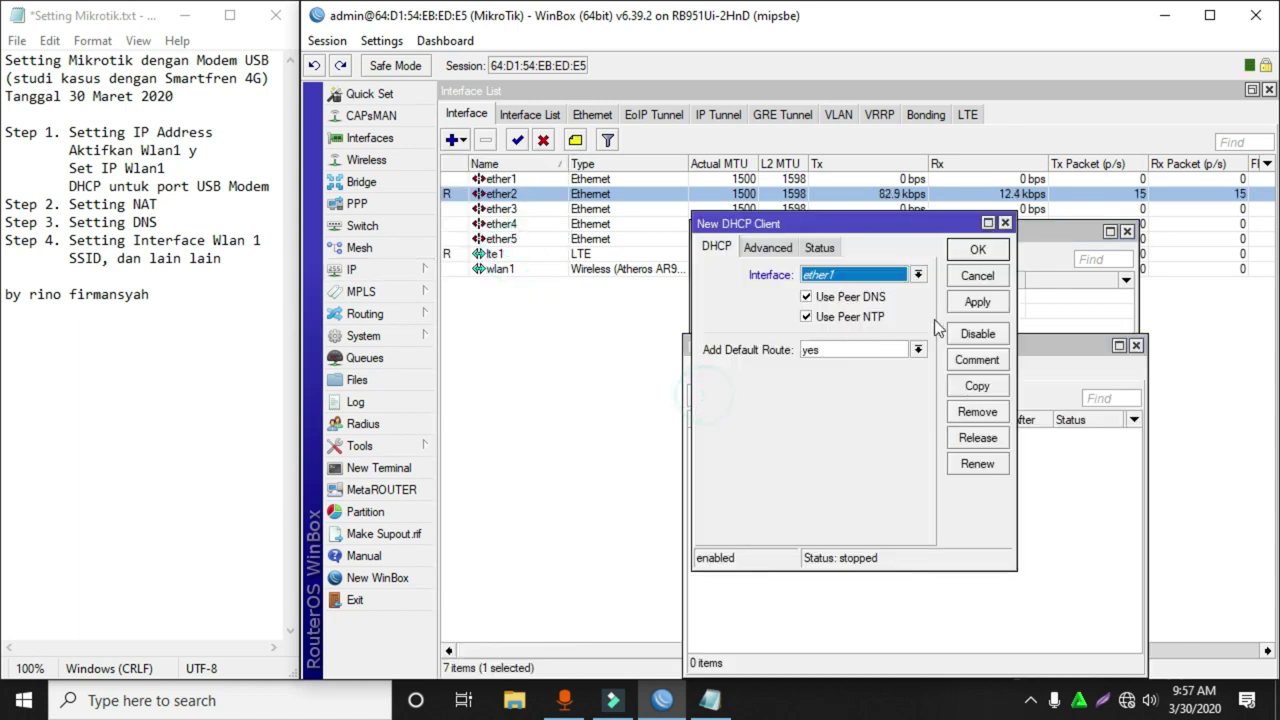
pyautogui.click(916, 274)
pyautogui.click(847, 355)
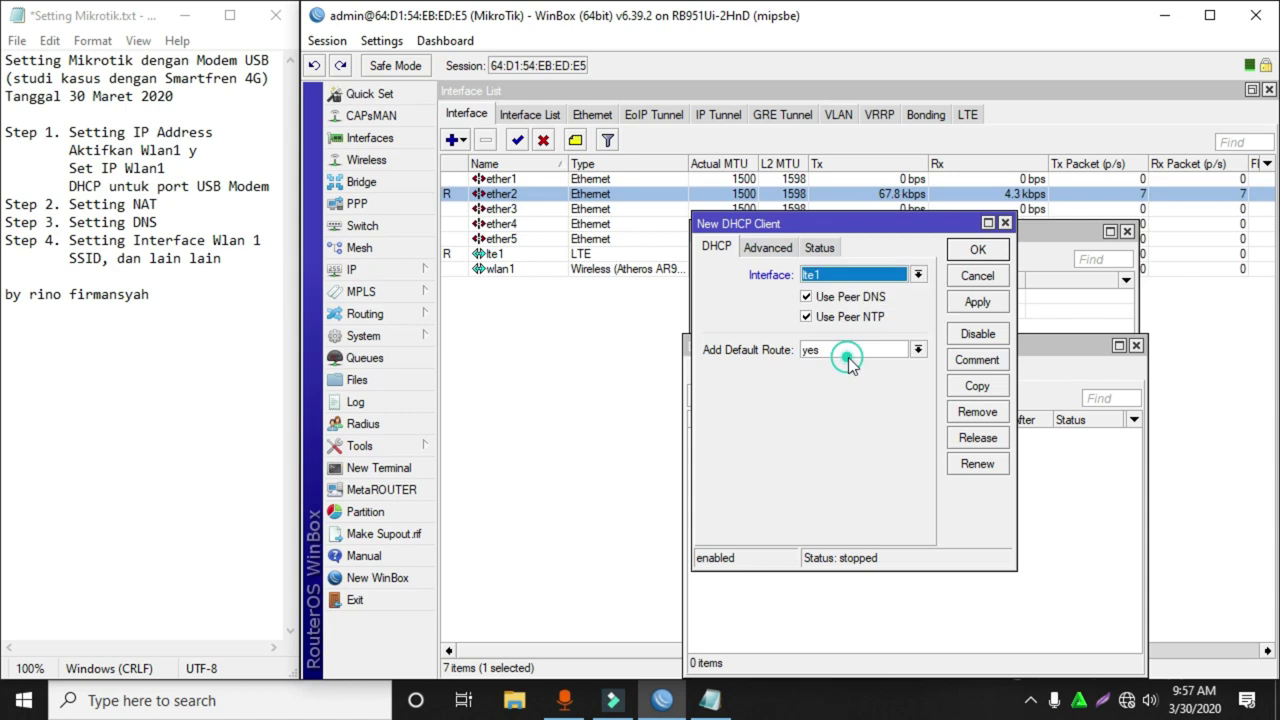
pyautogui.click(962, 253)
pyautogui.moveTo(850, 346); pyautogui.dragTo(834, 394)
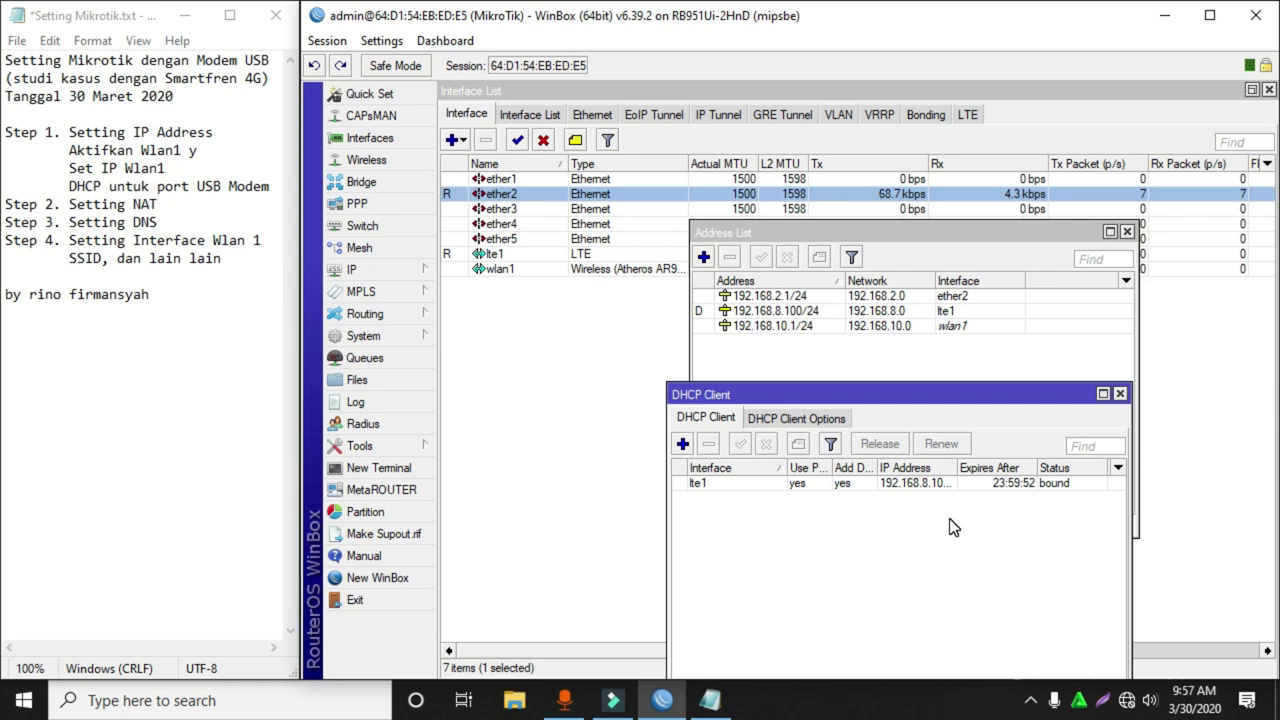
# Mark Setting IP Address, Set IP Wlan1 and the USB modem DHCP line with y.
pyautogui.click(238, 132)
pyautogui.write('y')
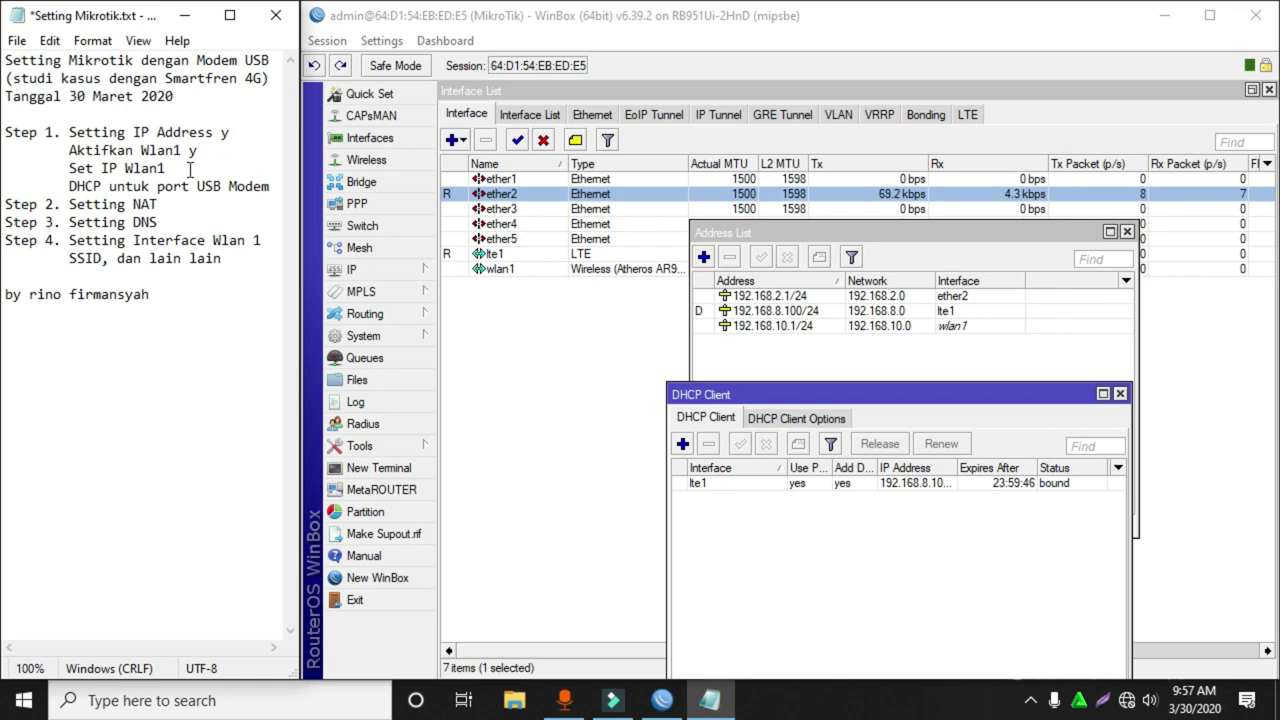
pyautogui.click(188, 170)
pyautogui.click(271, 186)
pyautogui.write('y')
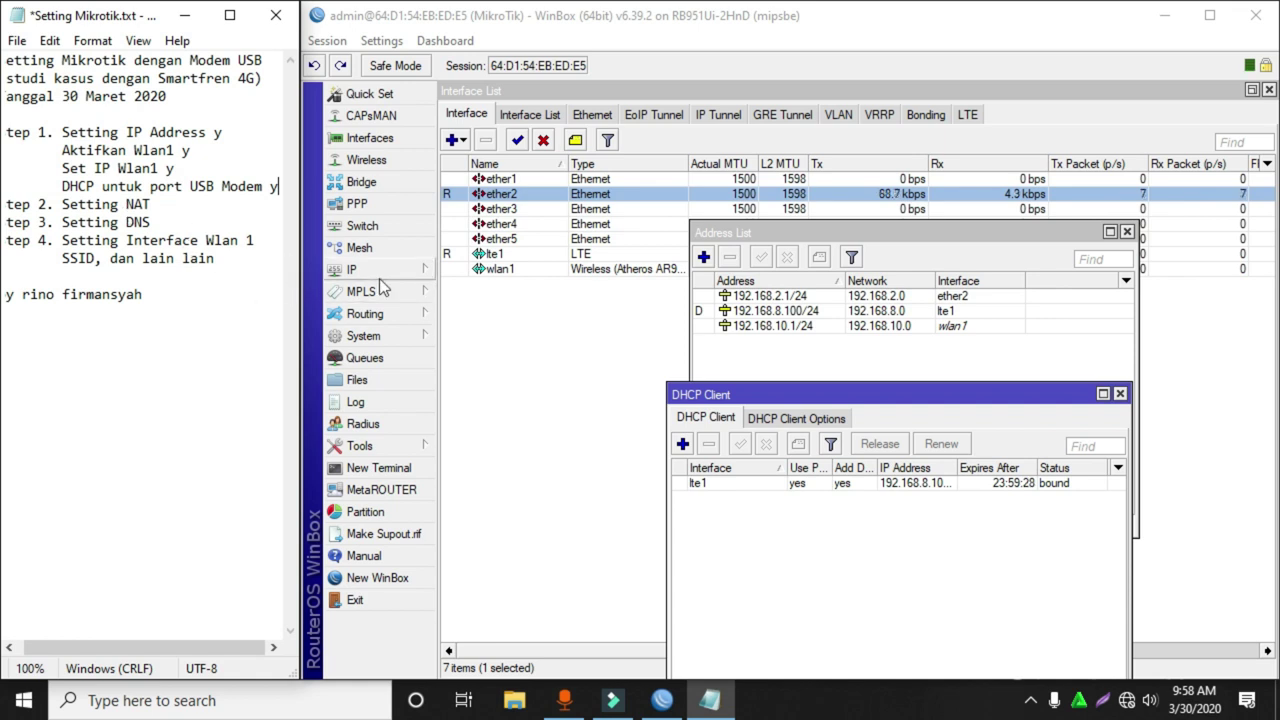
pyautogui.click(425, 274)
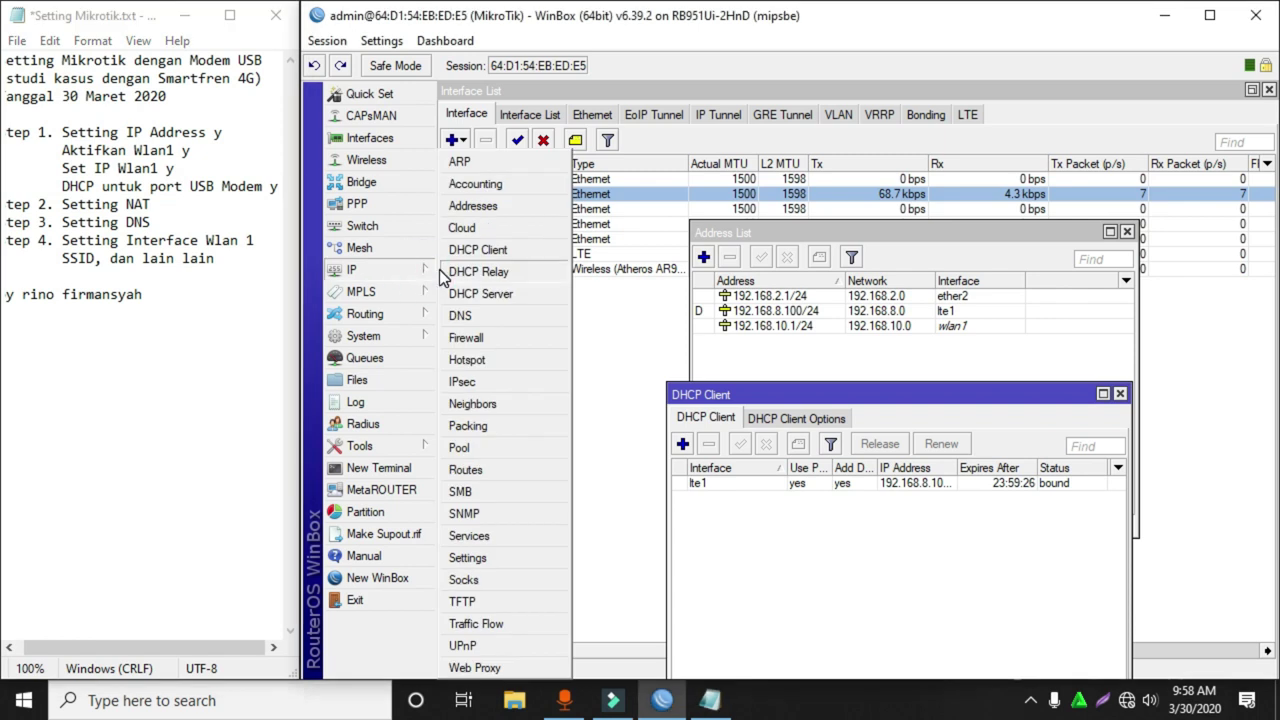
# Add a Firewall NAT rule with the masquerade action.
pyautogui.click(504, 337)
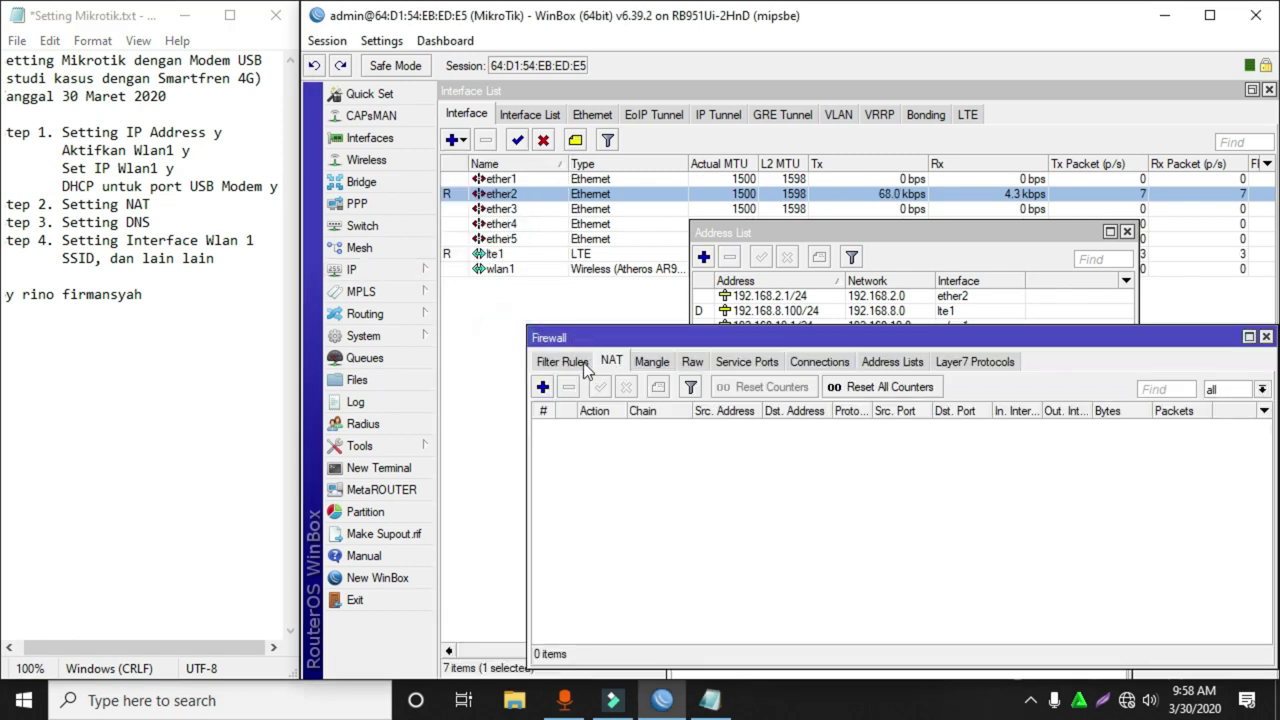
pyautogui.click(543, 387)
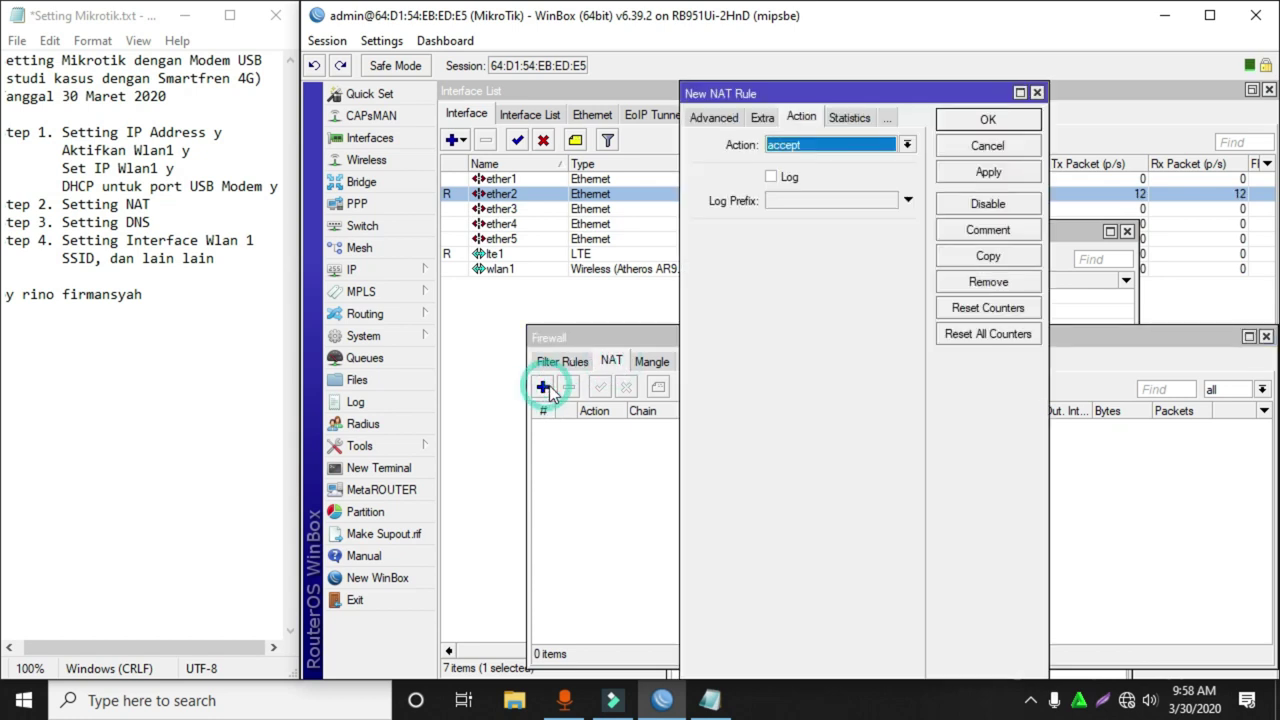
pyautogui.click(713, 118)
pyautogui.click(705, 118)
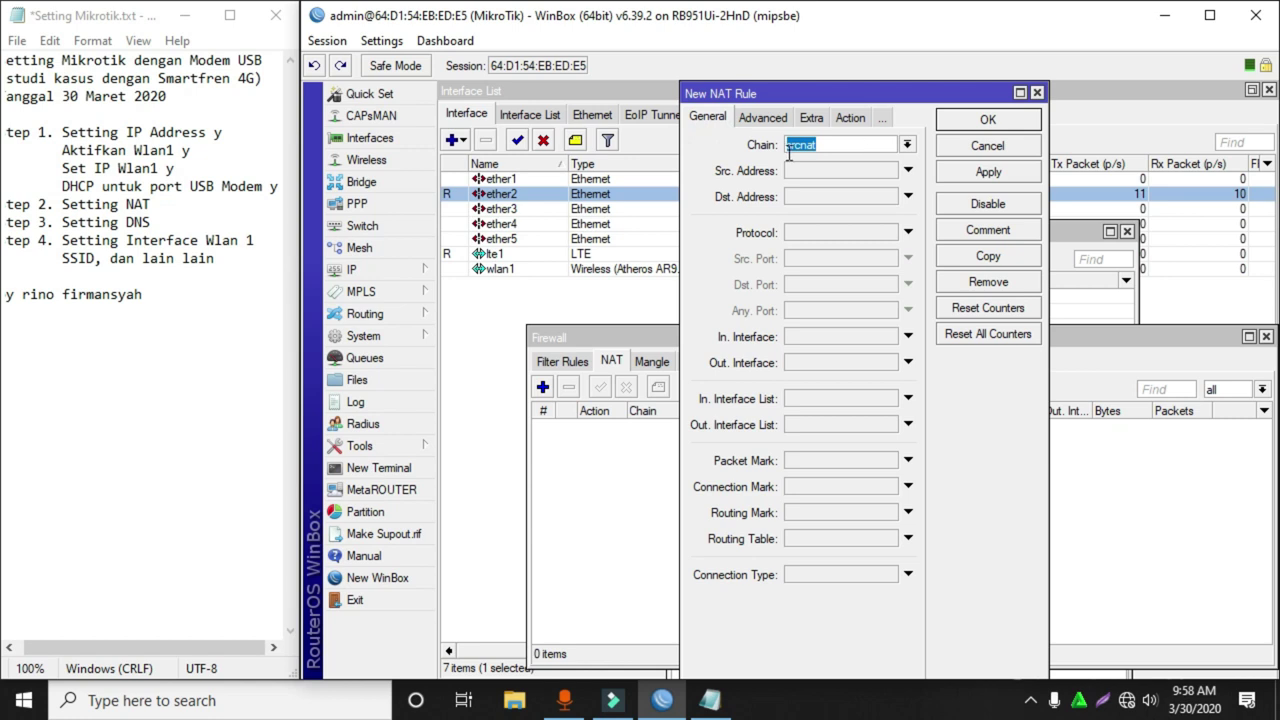
pyautogui.click(845, 118)
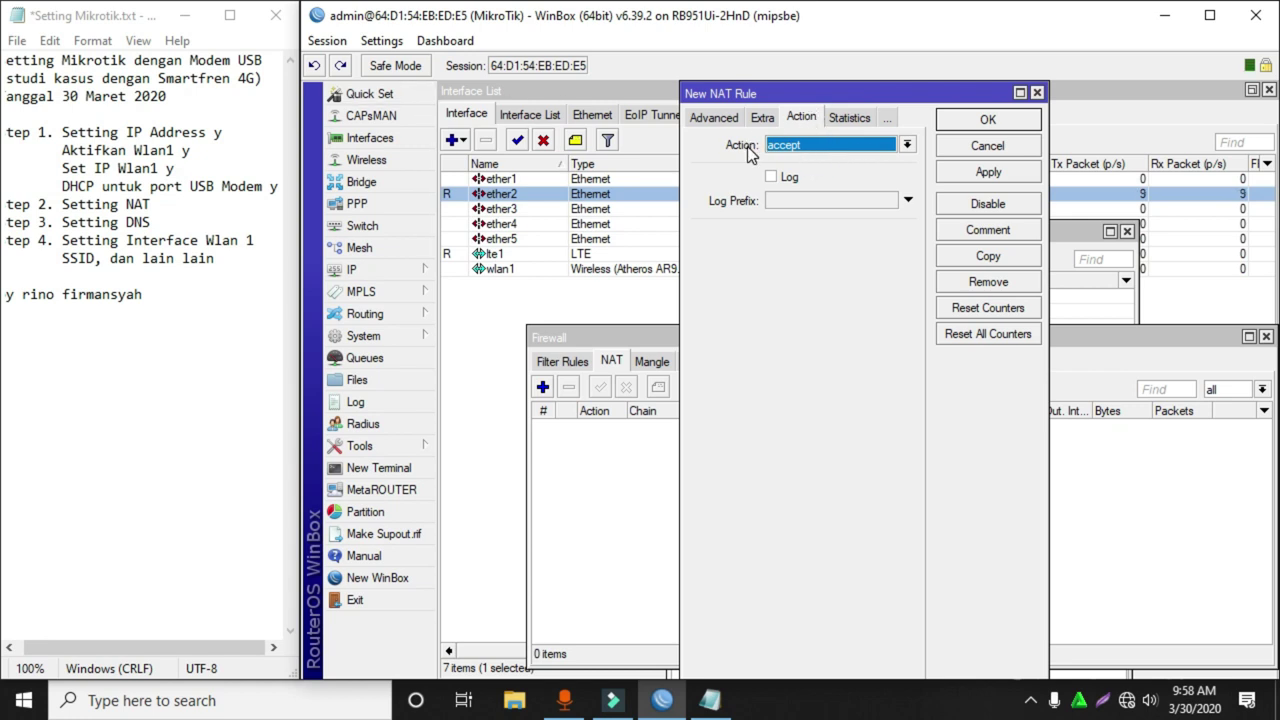
pyautogui.click(791, 145)
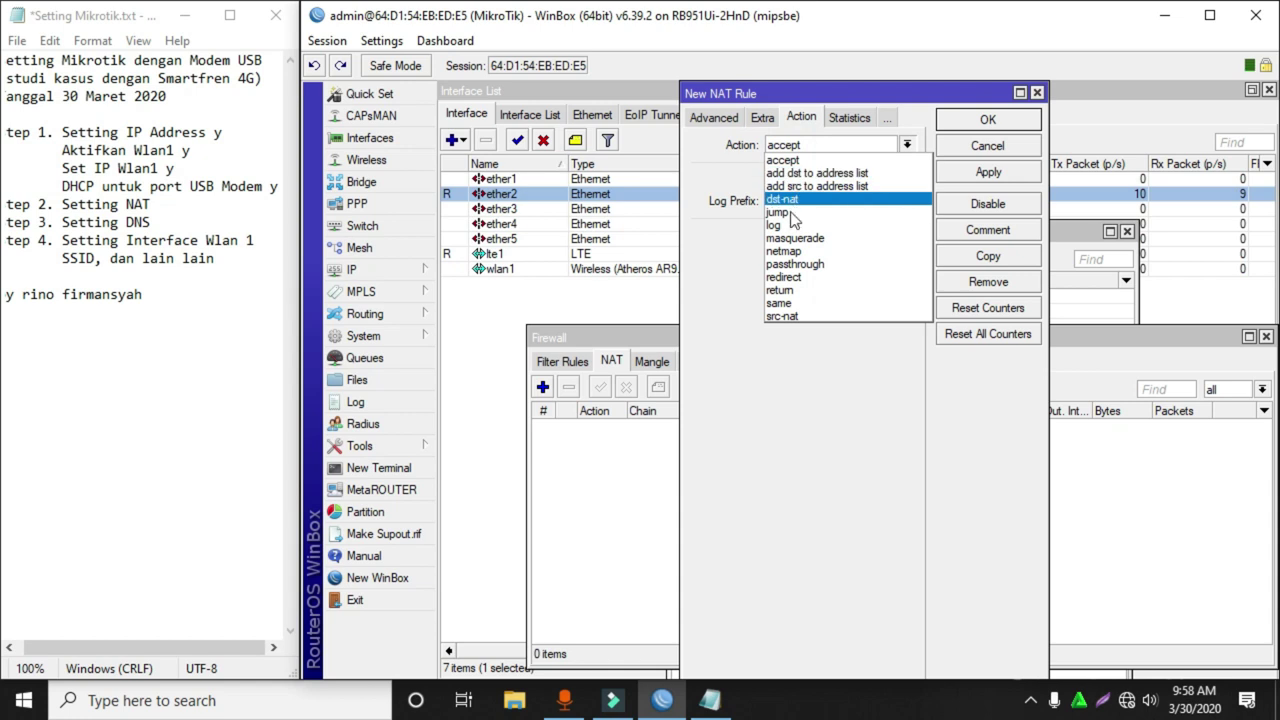
pyautogui.click(790, 240)
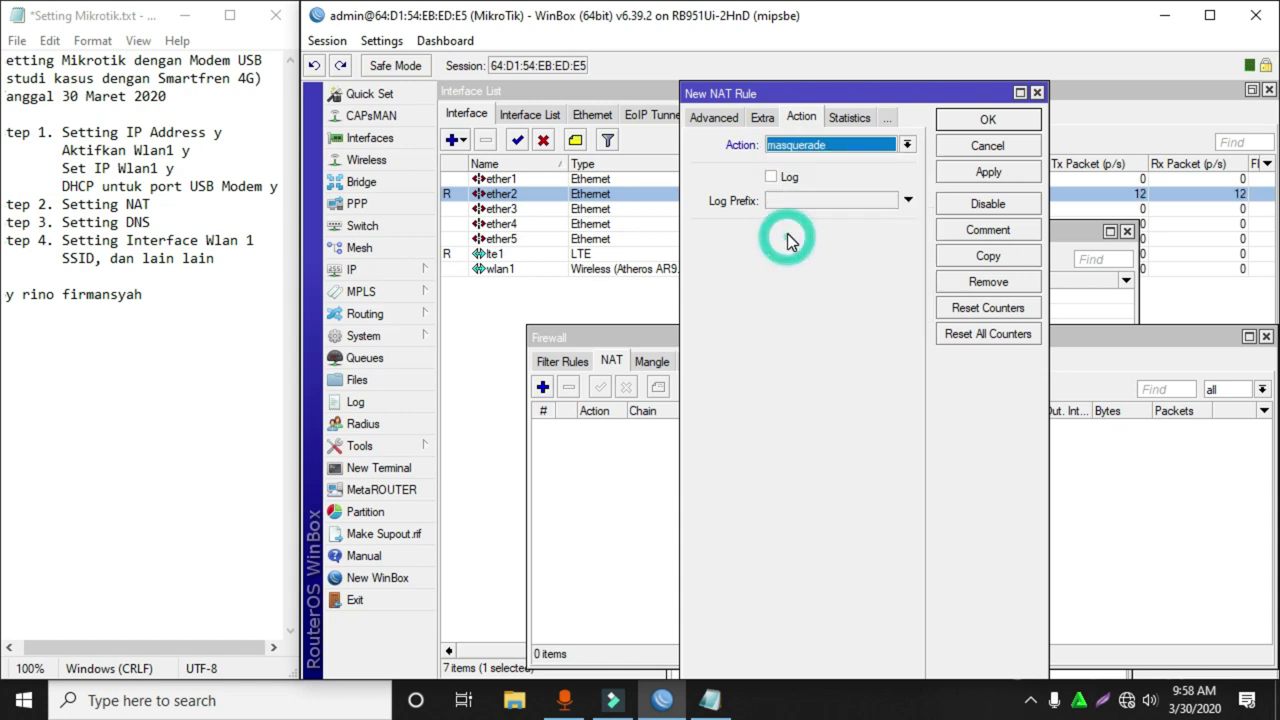
pyautogui.click(966, 121)
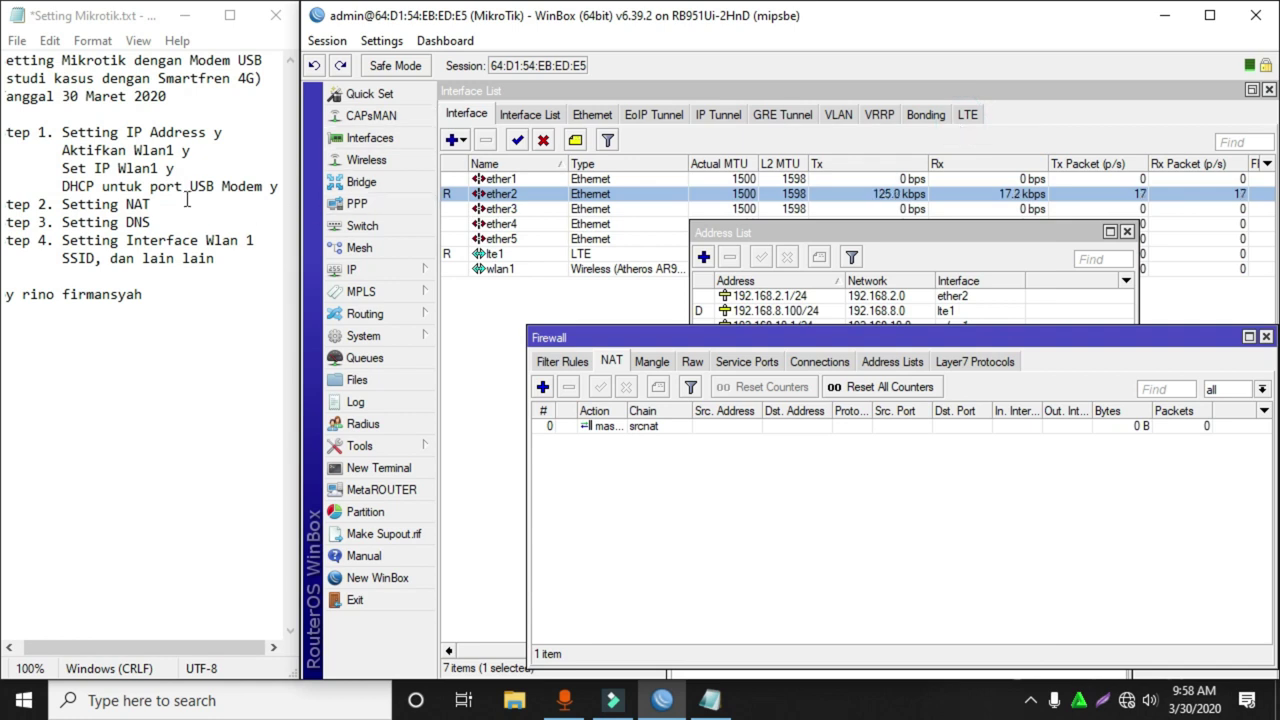
# Mark the 'Setting NAT' line in the notes with a y.
pyautogui.click(192, 205)
pyautogui.write('y')
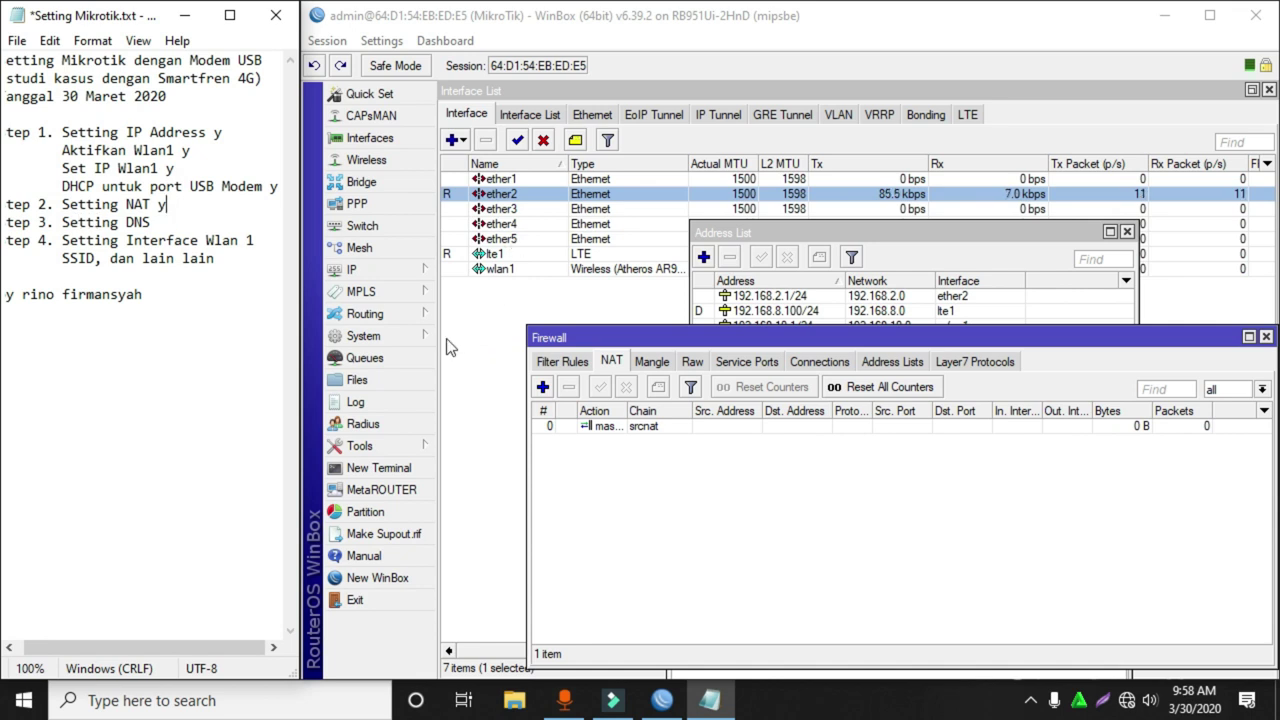
pyautogui.click(386, 272)
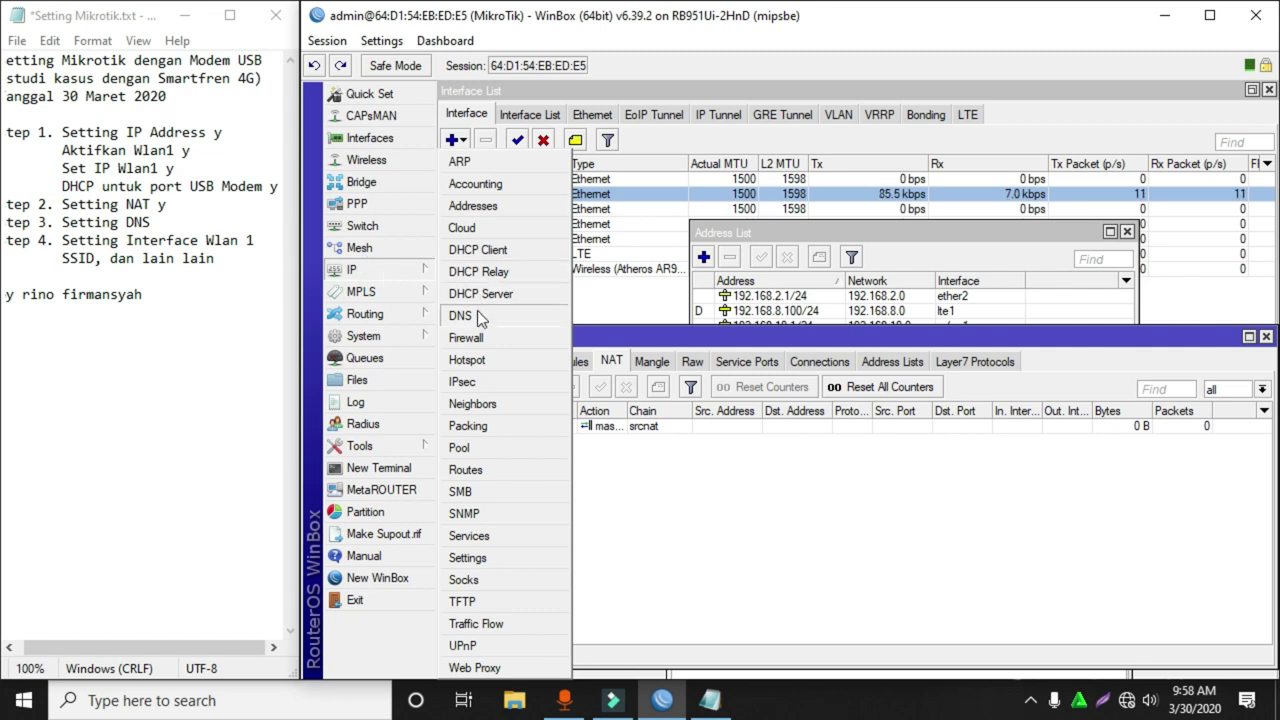
# Enter DNS servers 8.8.8.8 and 8.8.4.4, enable Allow Remote Requests, and save.
pyautogui.click(509, 316)
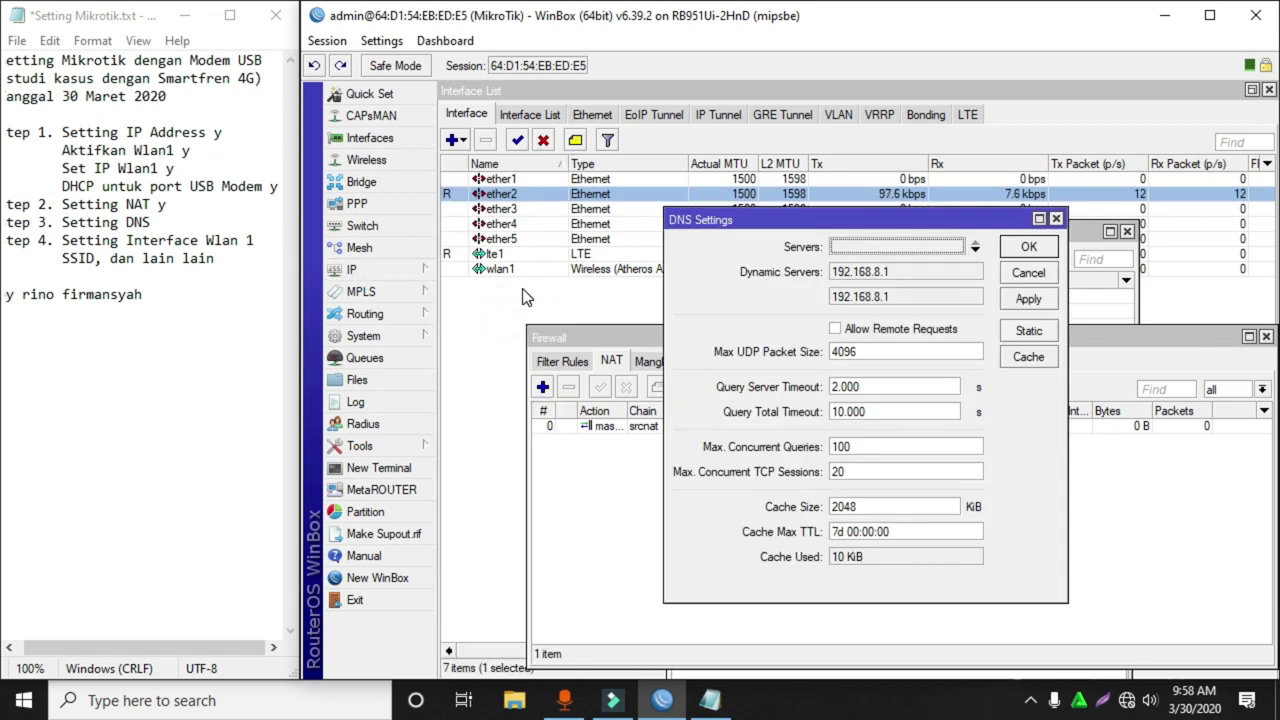
pyautogui.click(880, 246)
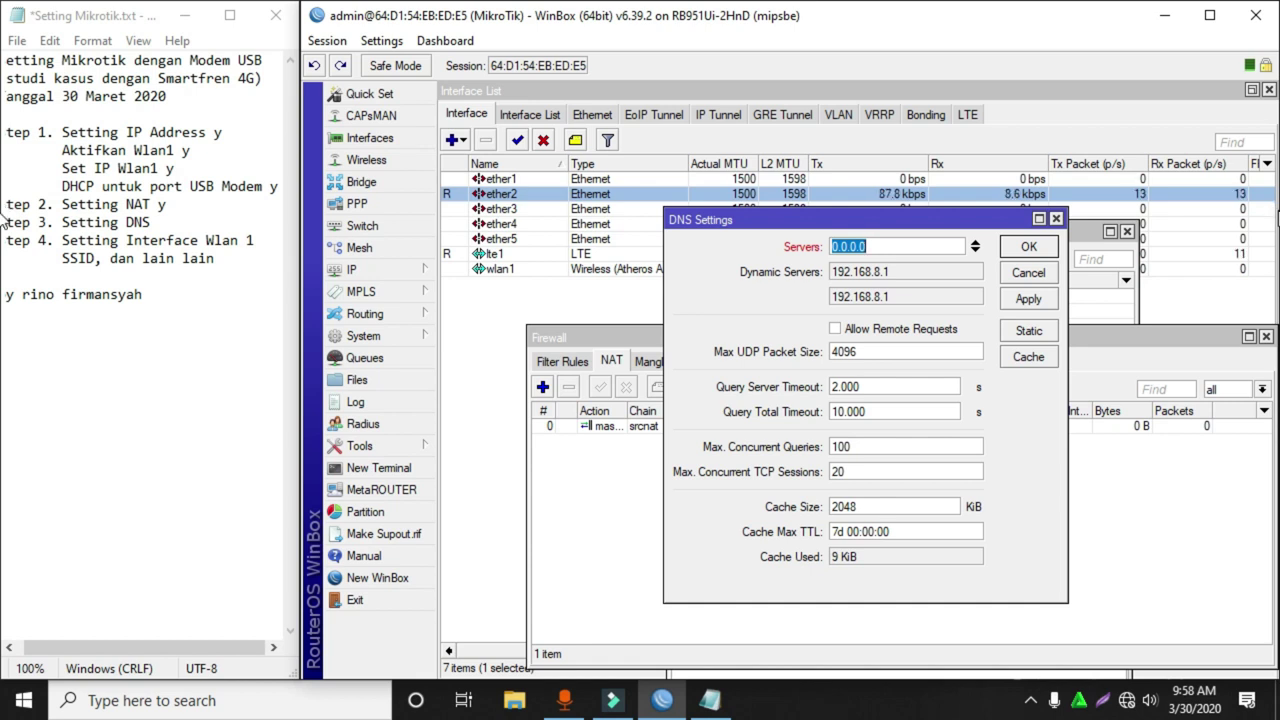
pyautogui.write('8.8.8.8')
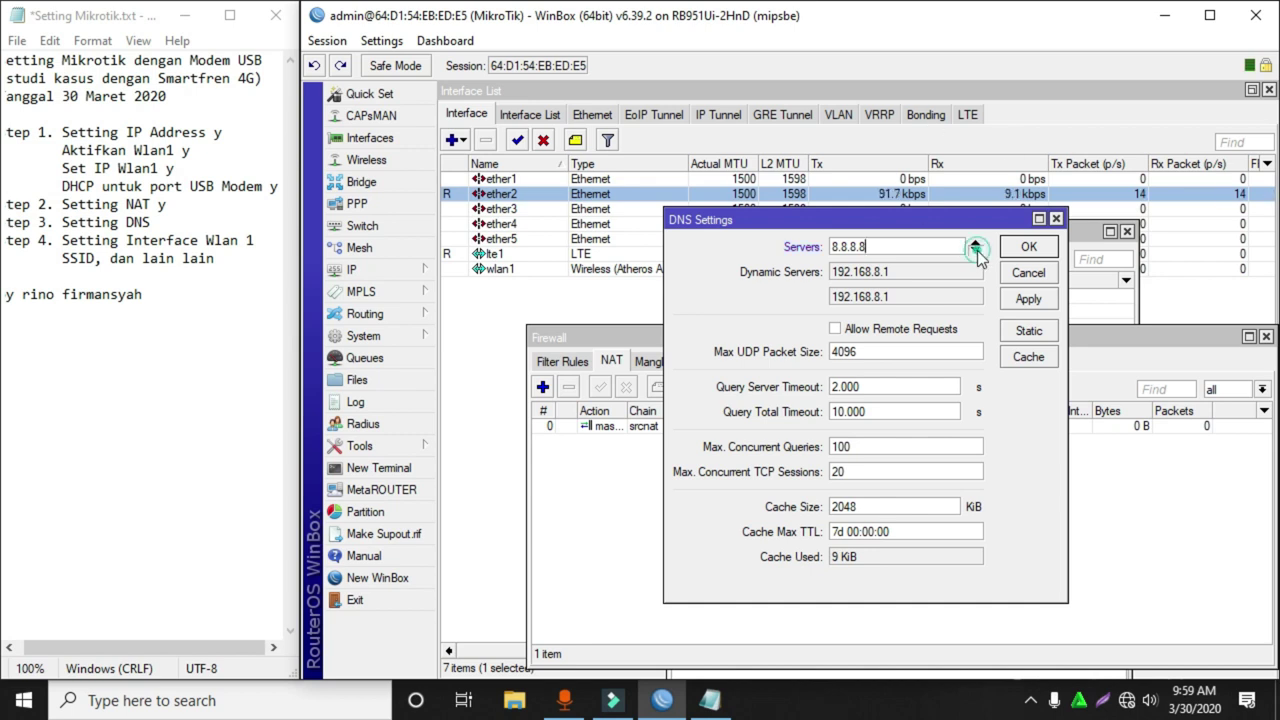
pyautogui.click(975, 250)
pyautogui.write('8.8.')
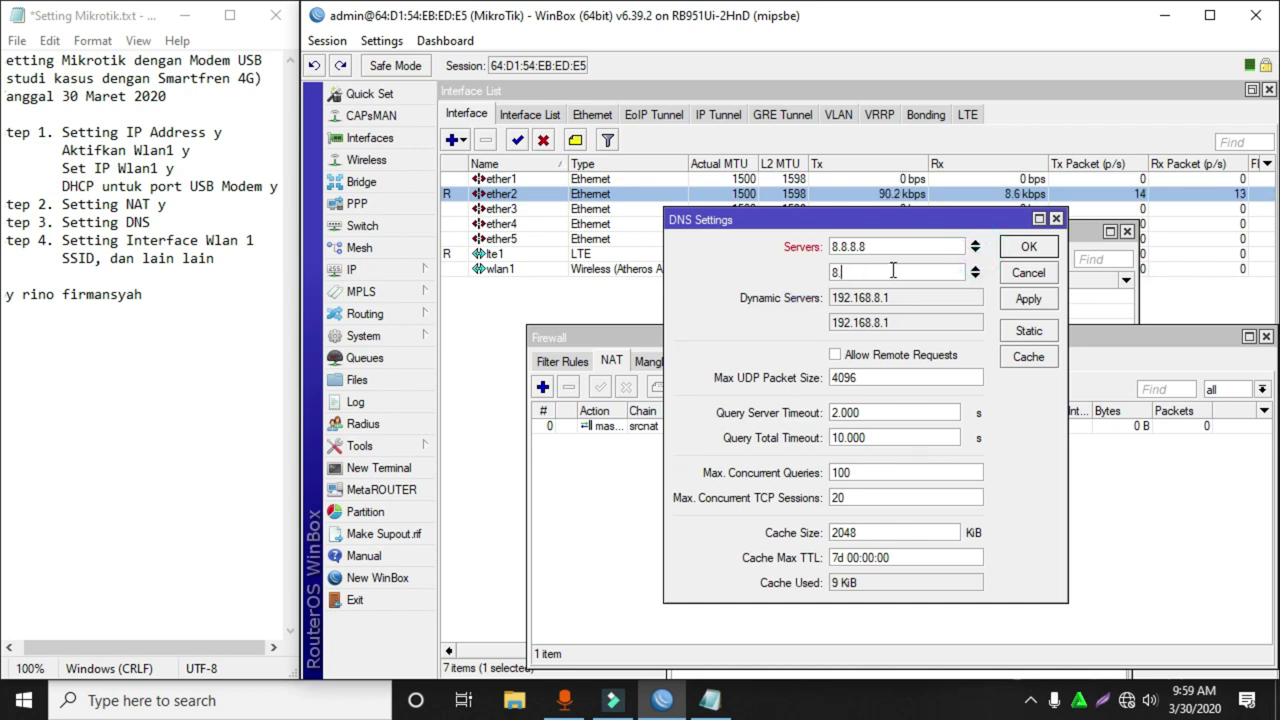
pyautogui.write('4.4')
pyautogui.click(836, 355)
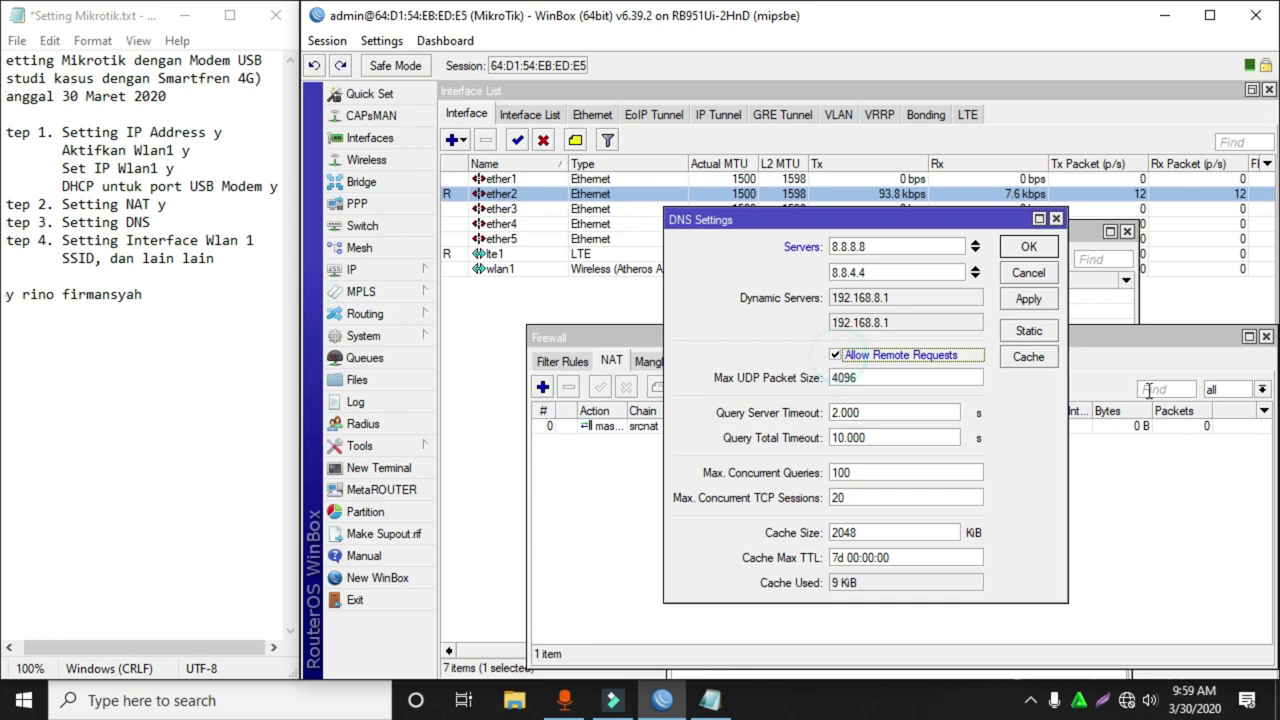
pyautogui.click(1016, 252)
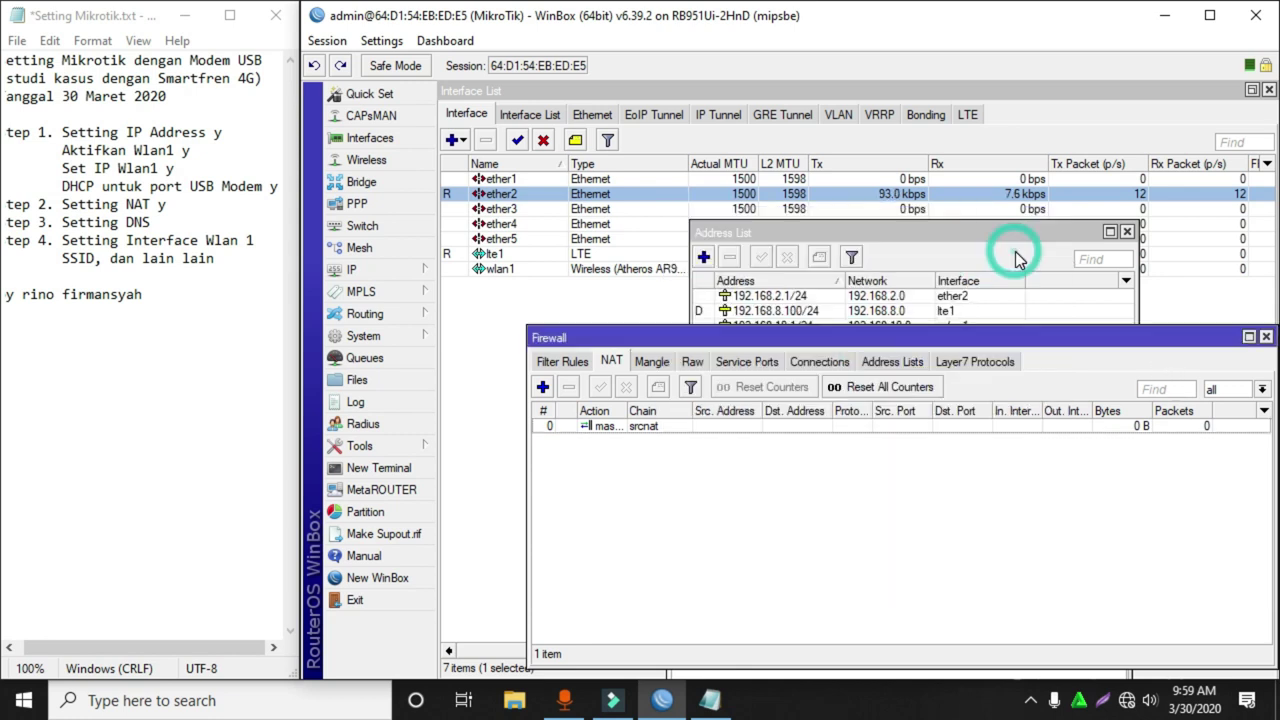
pyautogui.click(158, 223)
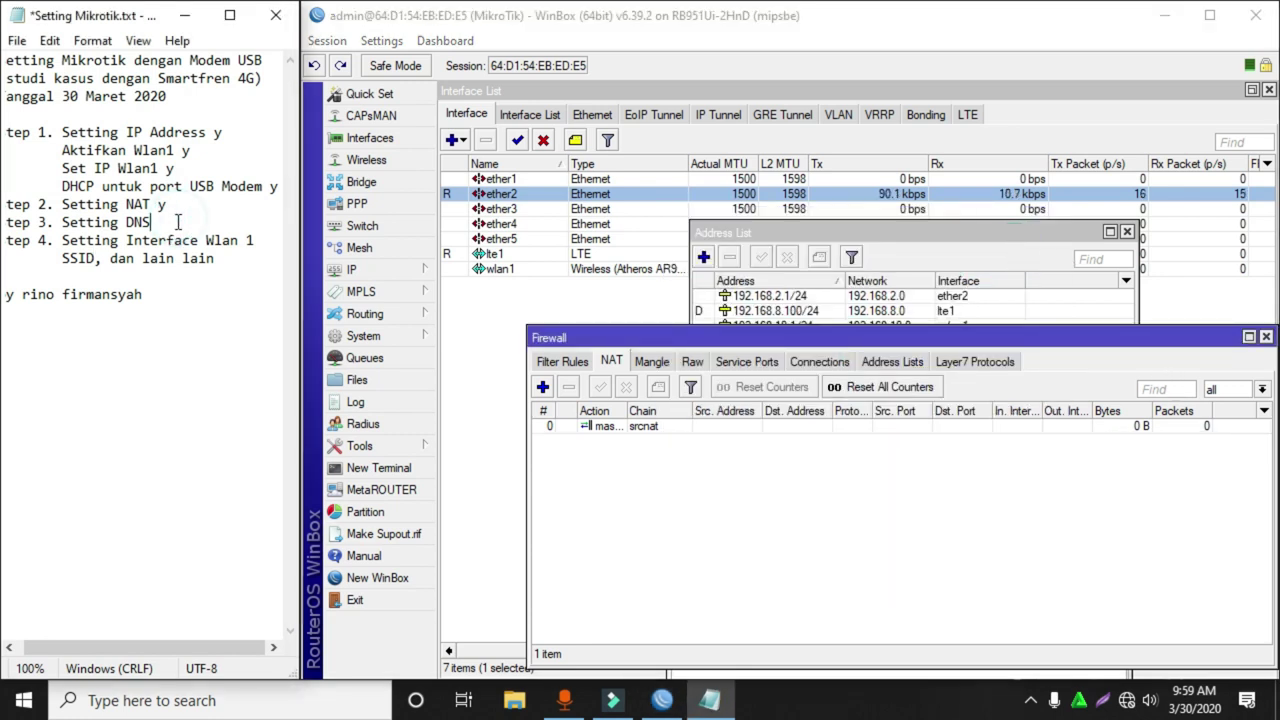
# Mark 'Setting DNS' done with a y, then select wlan1 in the WinBox interface list.
pyautogui.write('y')
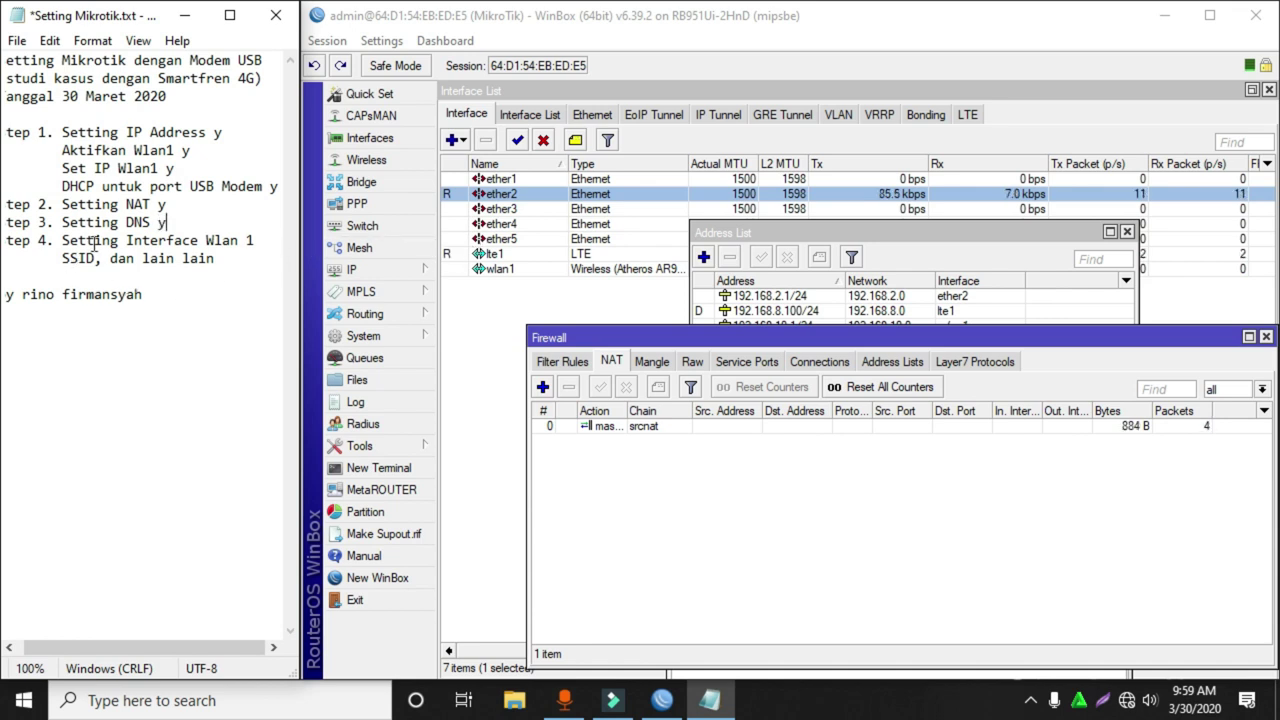
pyautogui.click(257, 240)
pyautogui.click(487, 282)
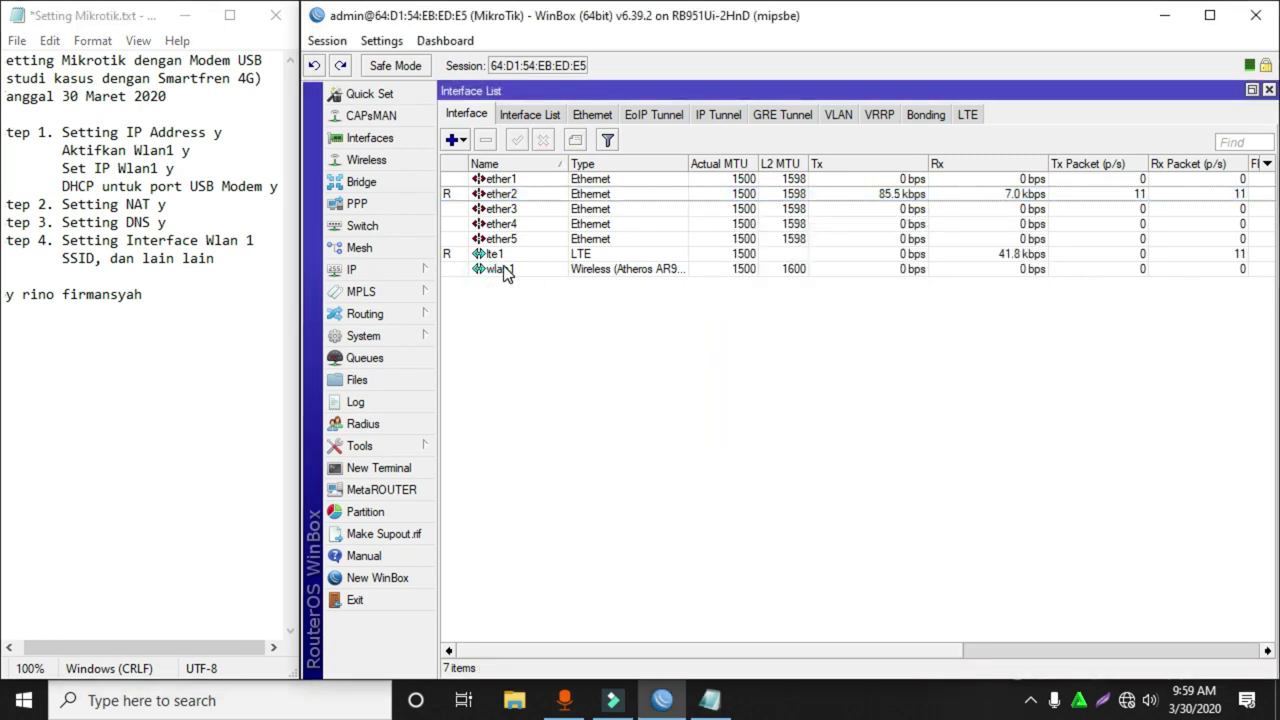
pyautogui.click(508, 272)
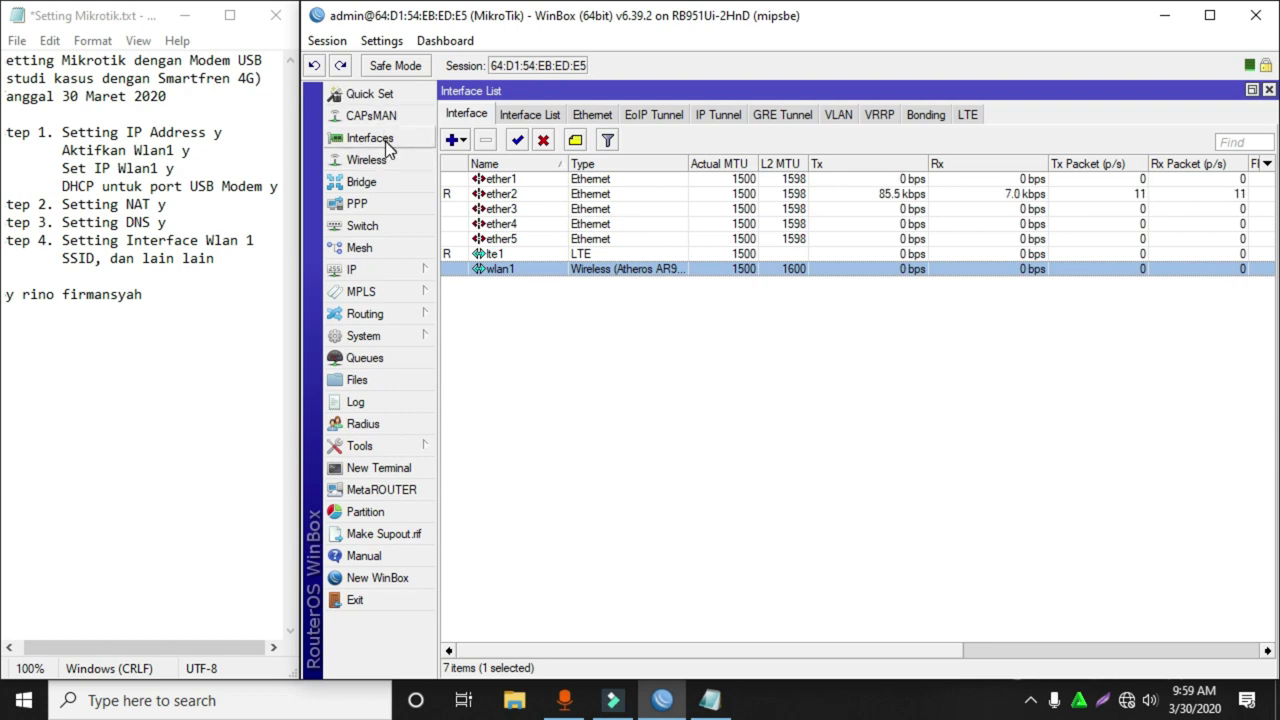
# Add security profile 'mypassword' with WPA and WPA2 EAP and both WPA/WPA2 pre-shared keys.
pyautogui.click(368, 160)
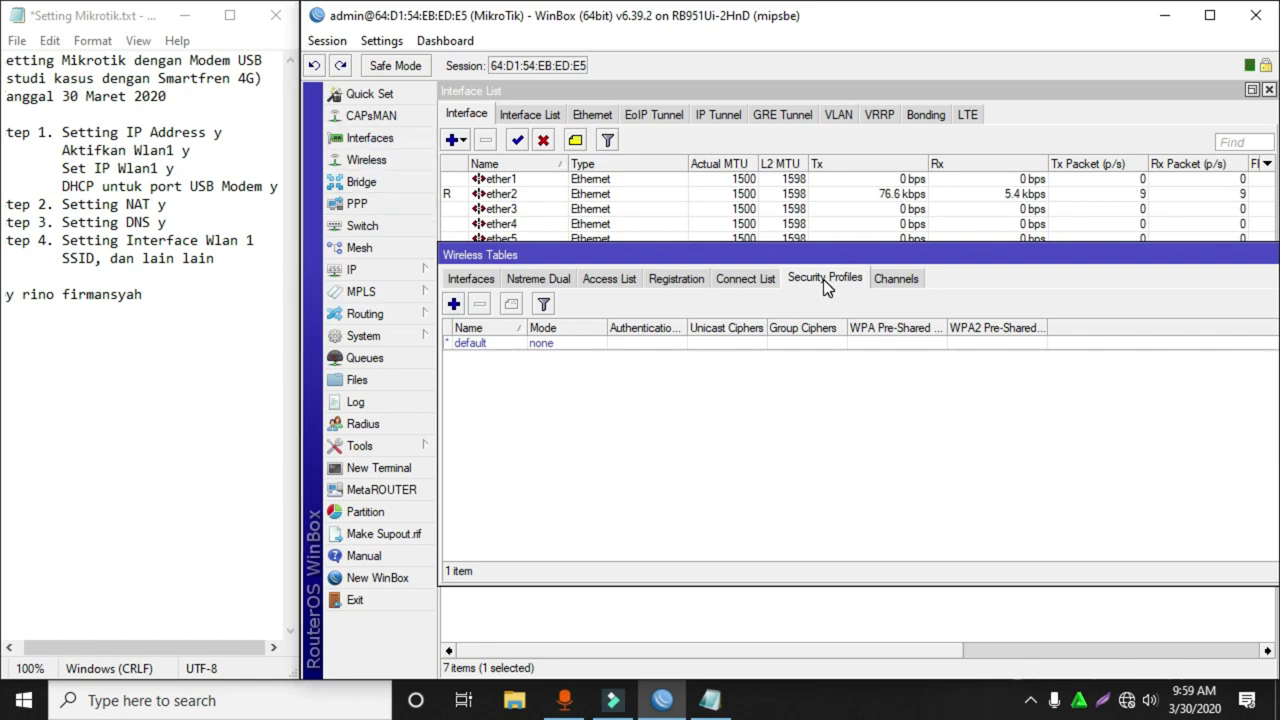
pyautogui.click(453, 303)
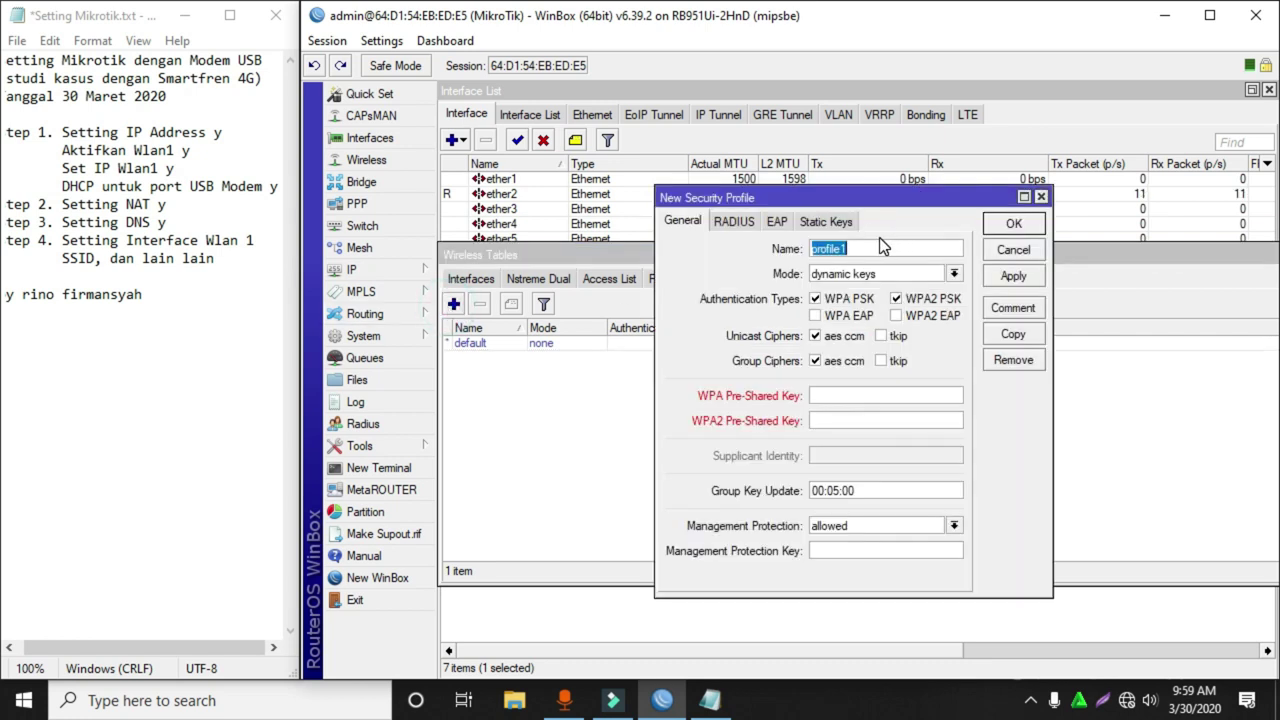
pyautogui.write('mypassword')
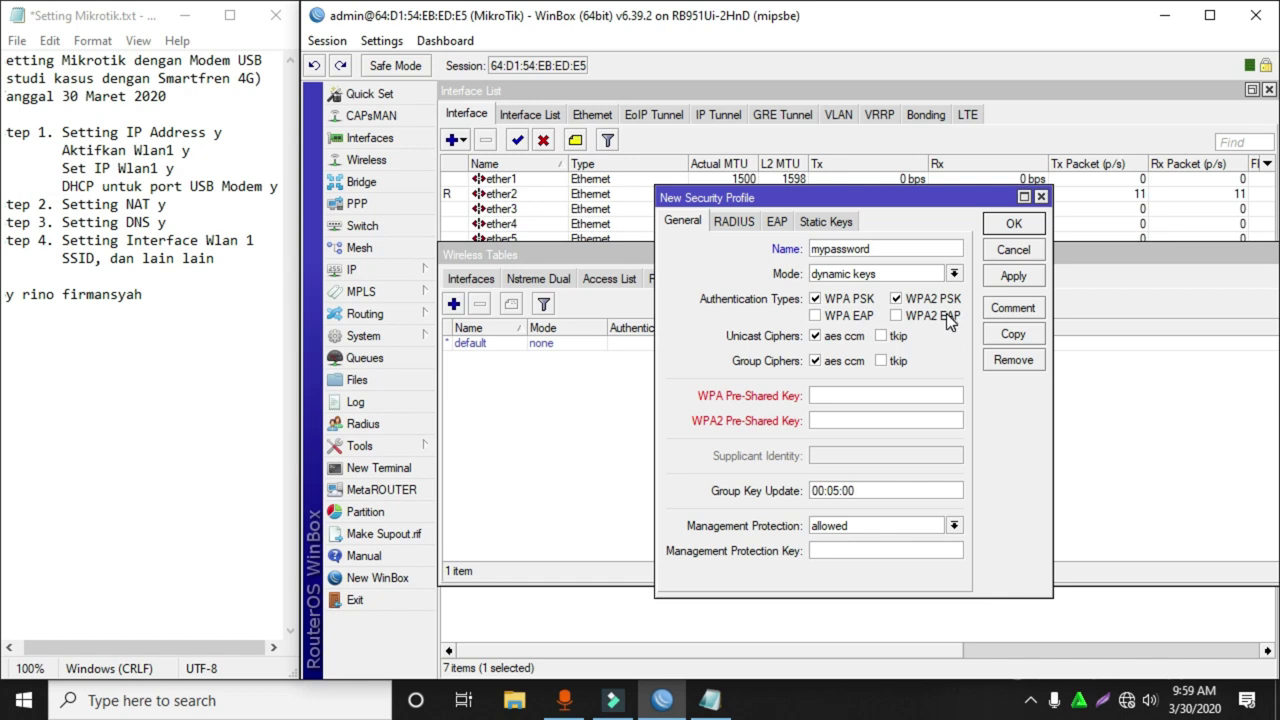
pyautogui.click(822, 316)
pyautogui.click(933, 315)
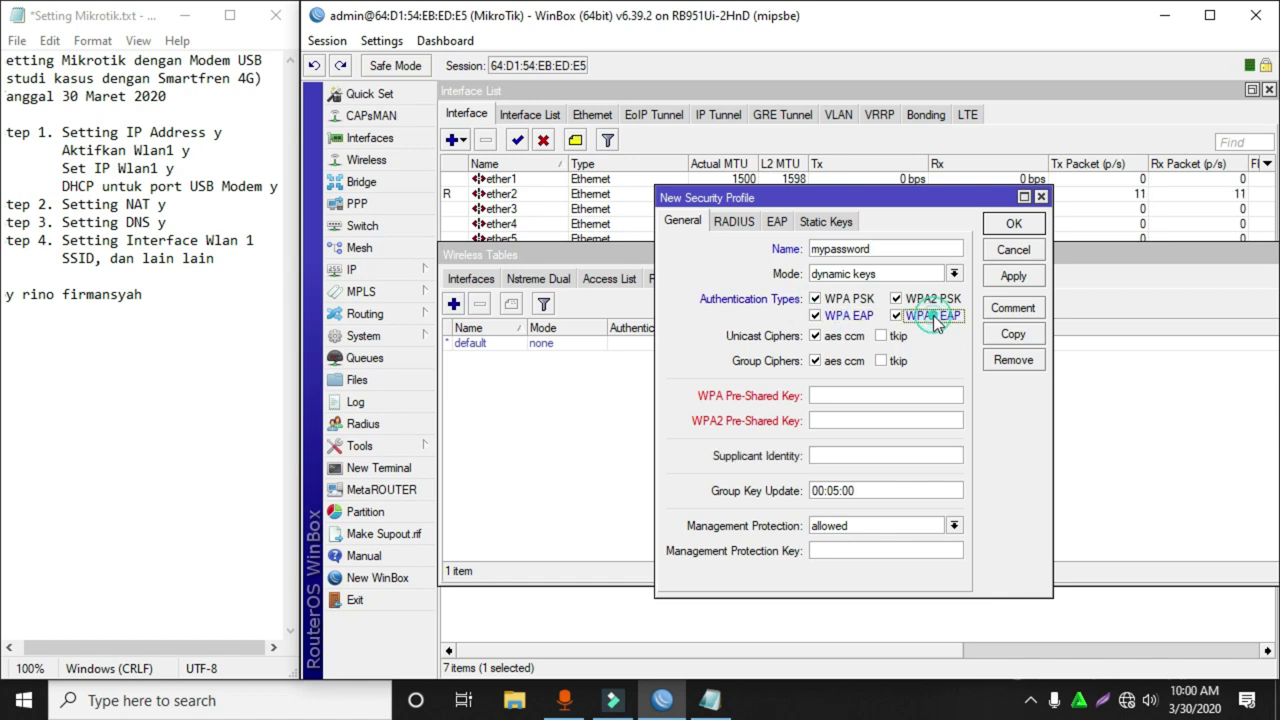
pyautogui.click(868, 398)
pyautogui.write('123')
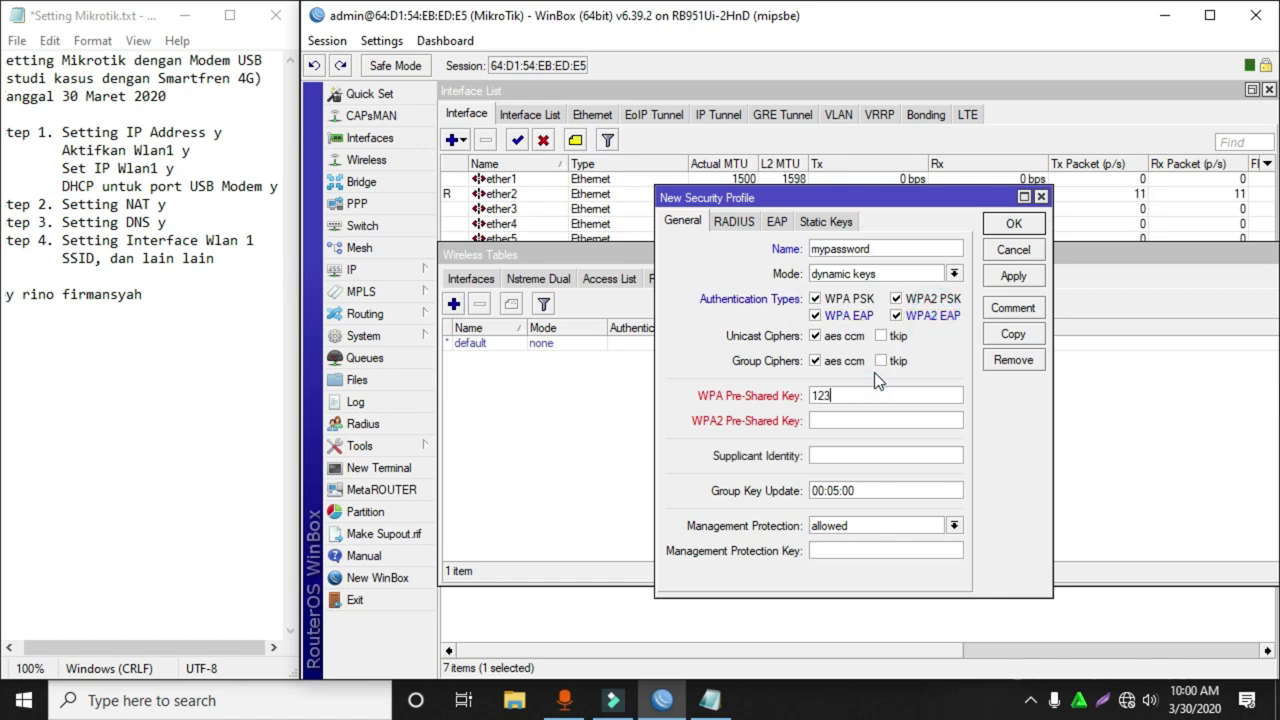
pyautogui.write('456789')
pyautogui.press('Tab')
pyautogui.write('123456789')
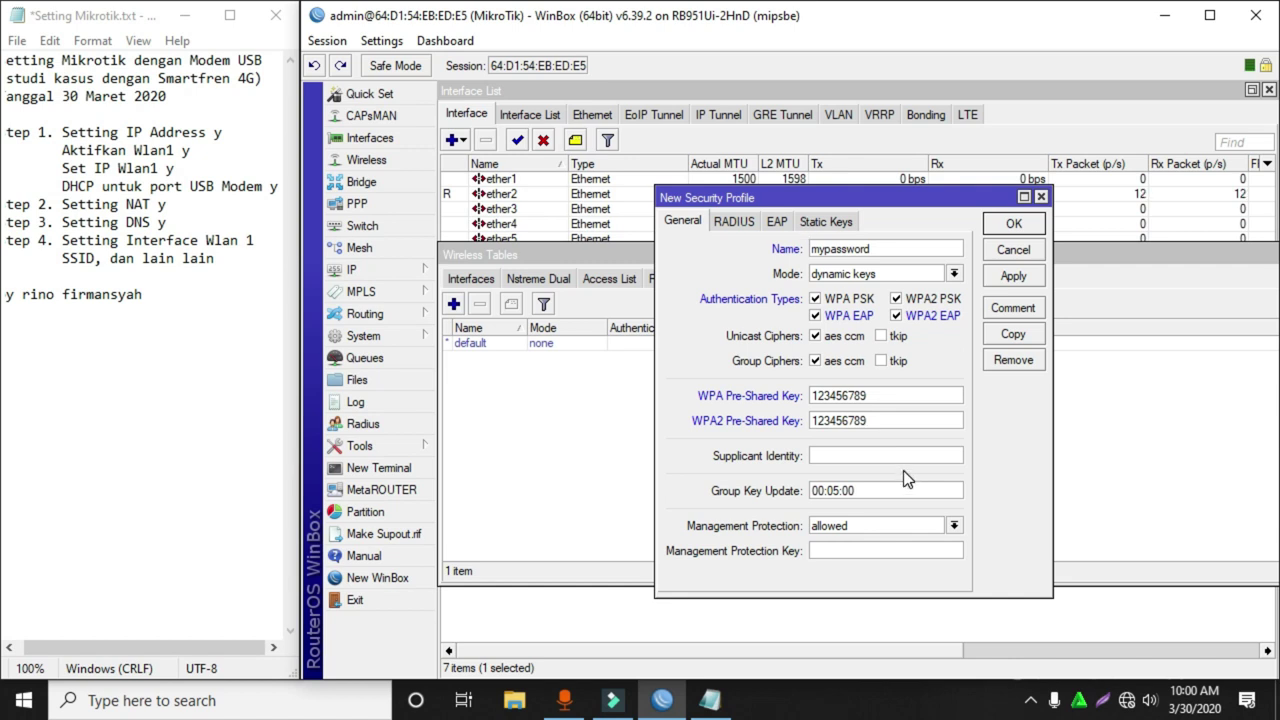
pyautogui.click(1014, 224)
pyautogui.click(480, 366)
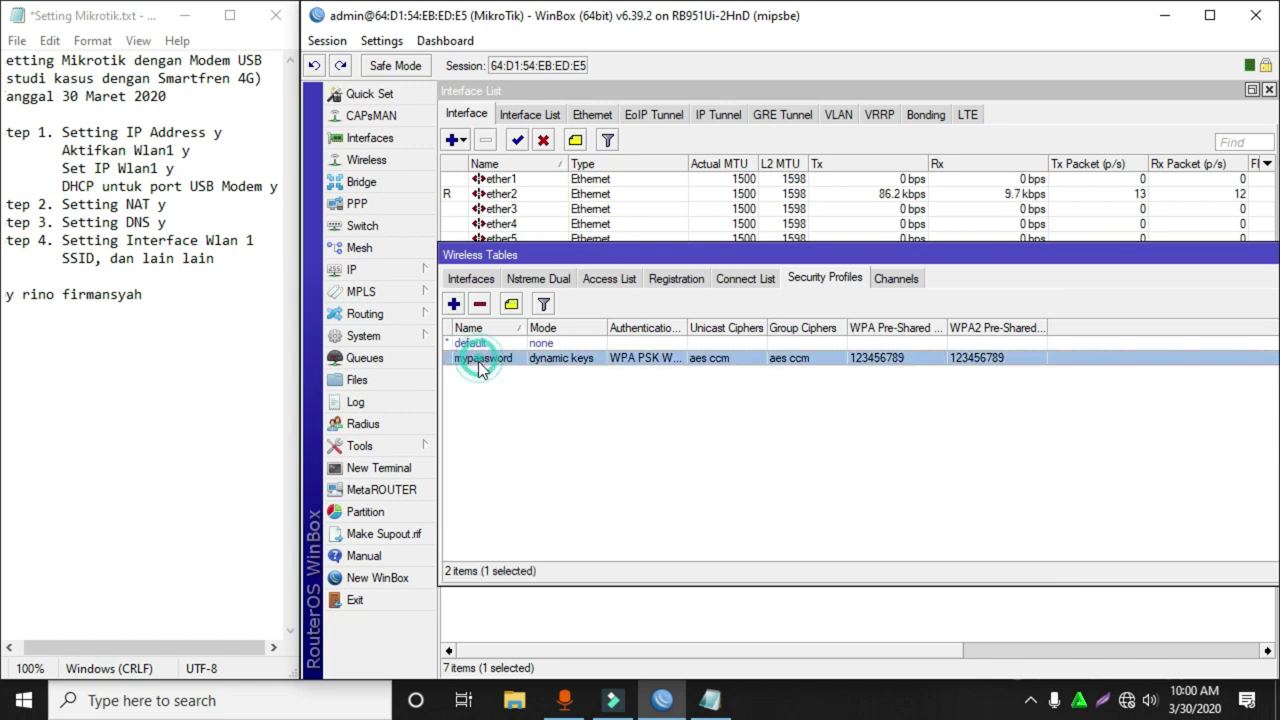
# Set wlan1 to ap bridge with SSID 'wifi mikrotik rino' and the mypassword security profile.
pyautogui.click(369, 140)
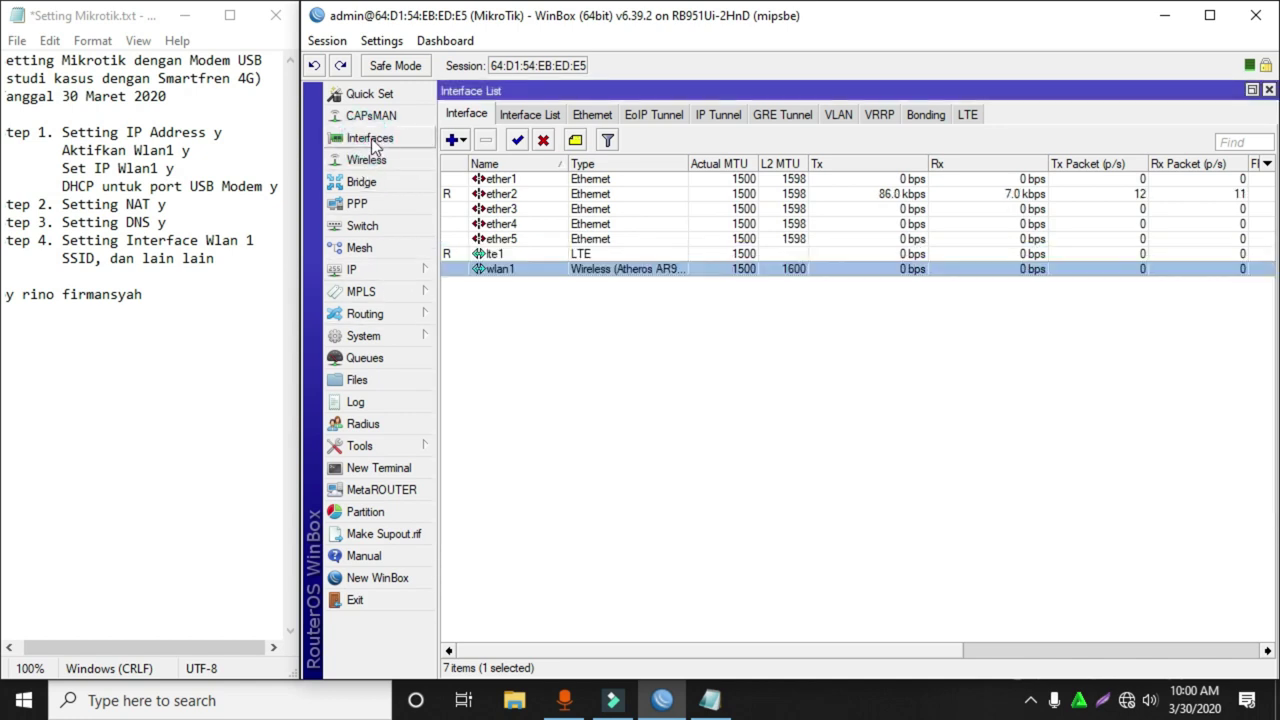
pyautogui.doubleClick(531, 270)
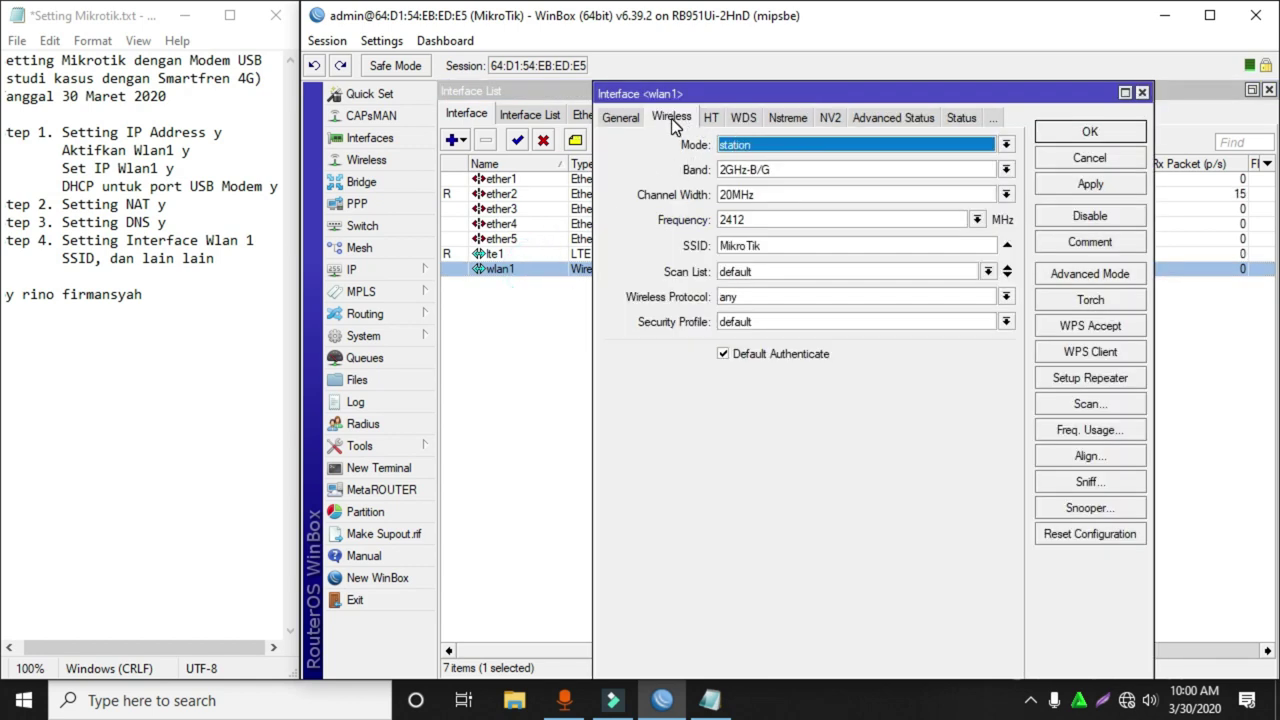
pyautogui.click(752, 145)
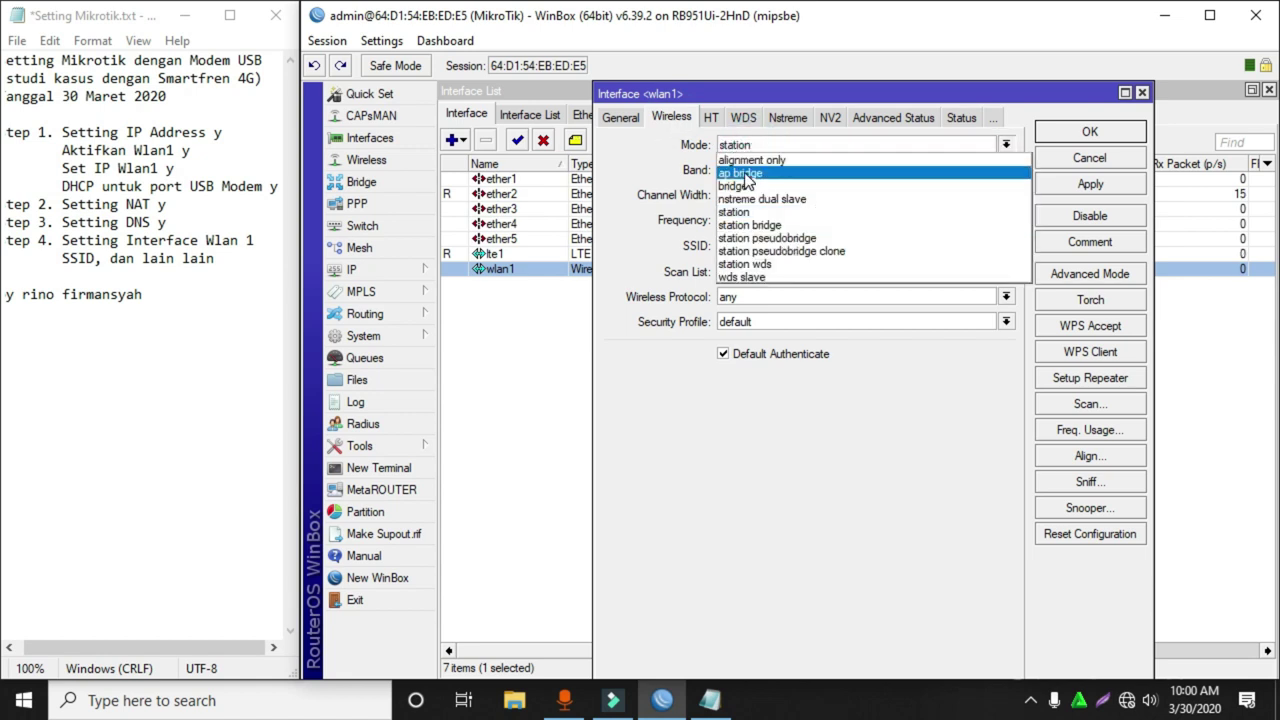
pyautogui.click(745, 174)
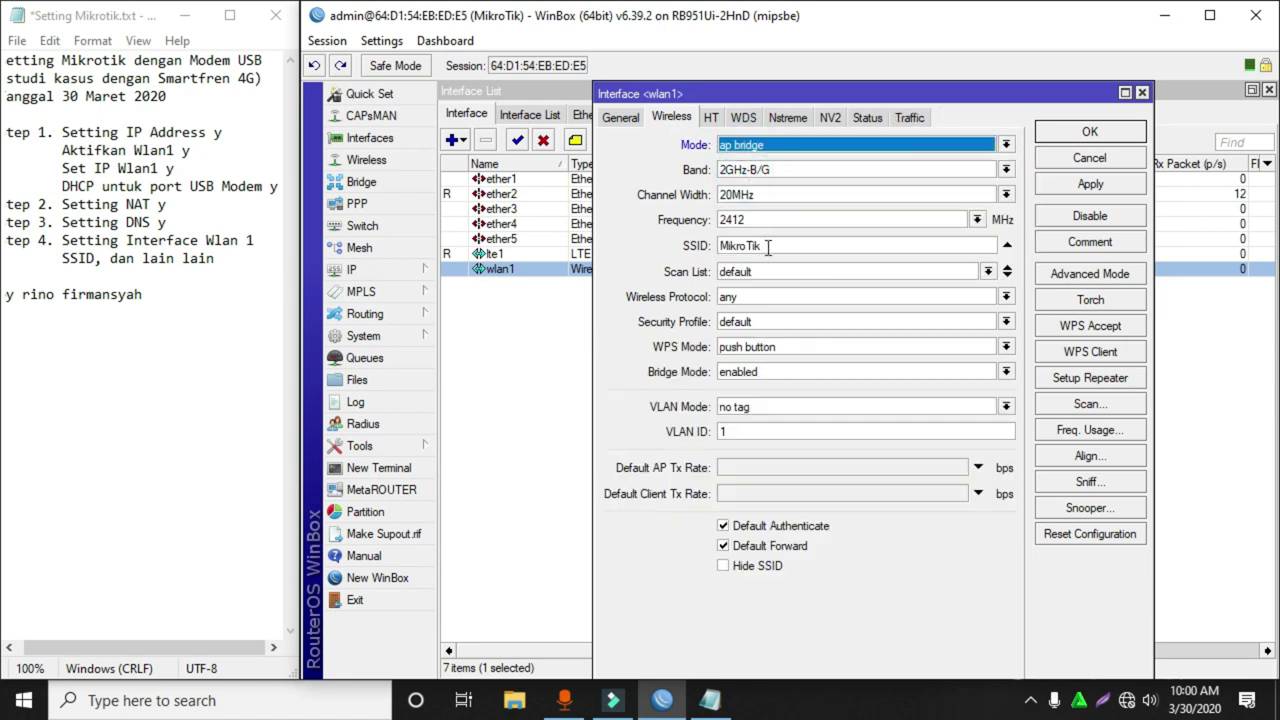
pyautogui.moveTo(783, 246); pyautogui.dragTo(630, 252)
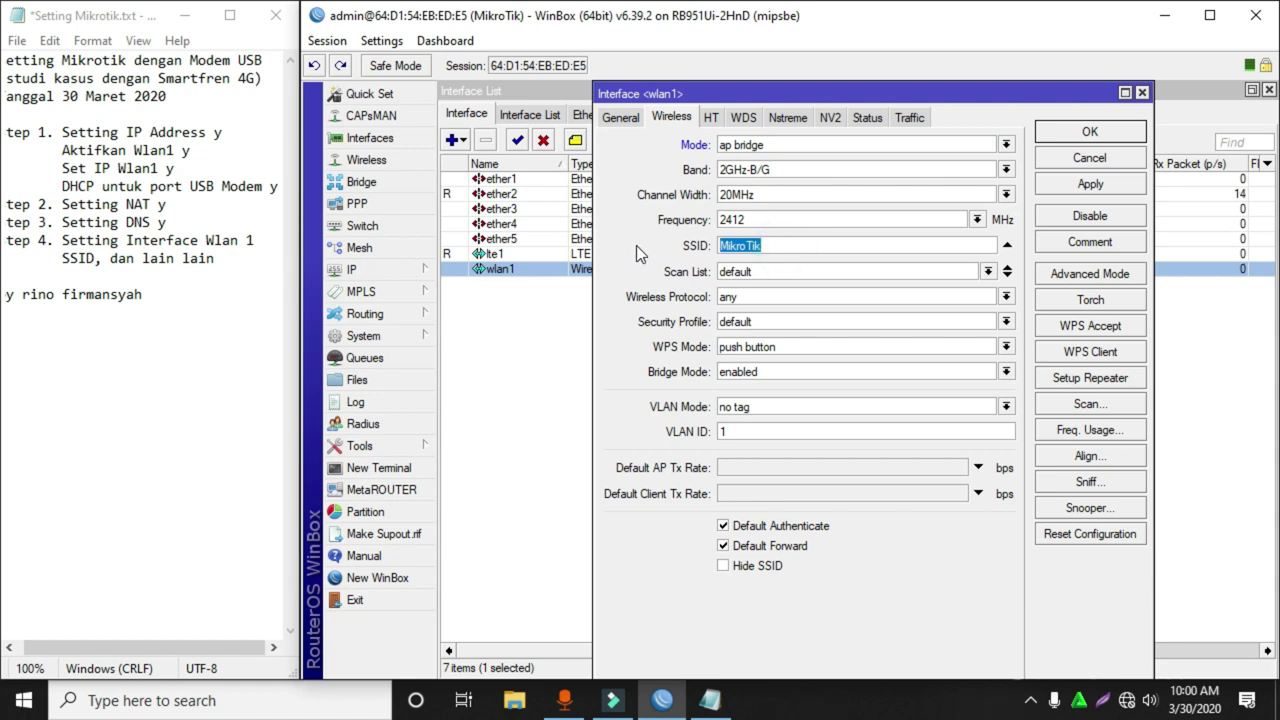
pyautogui.write('wifi mikrotik rino')
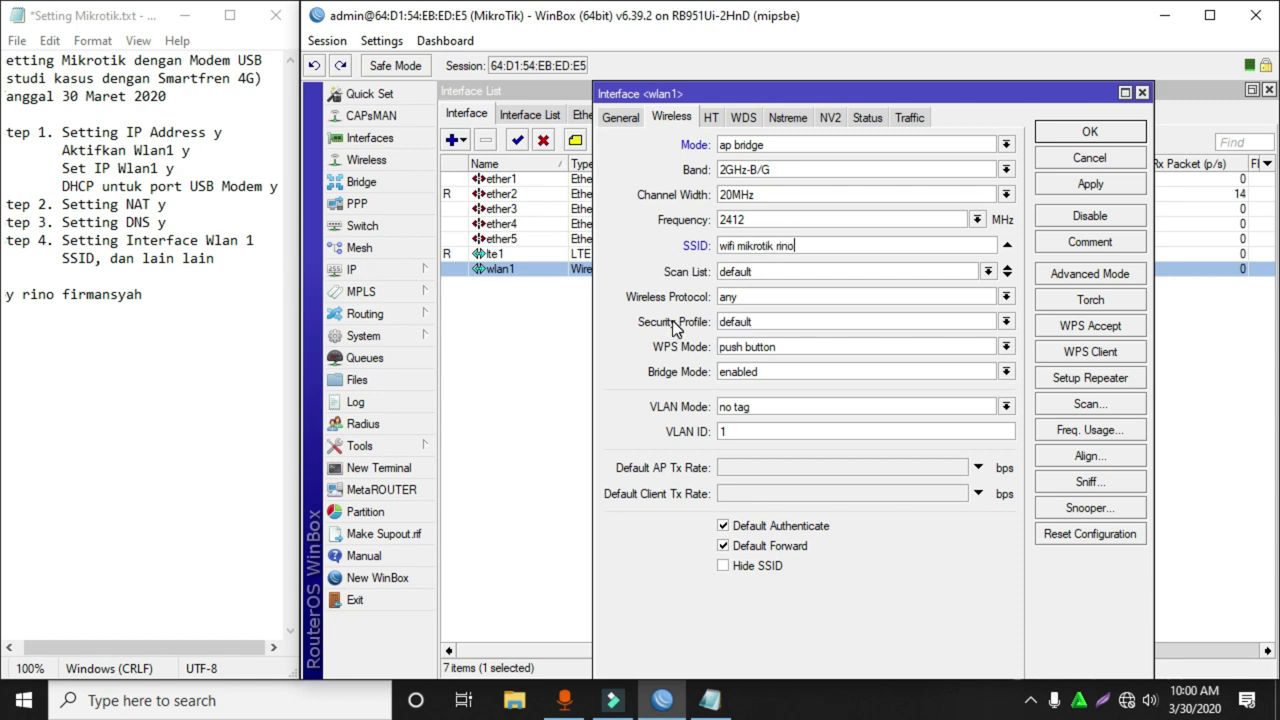
pyautogui.click(754, 321)
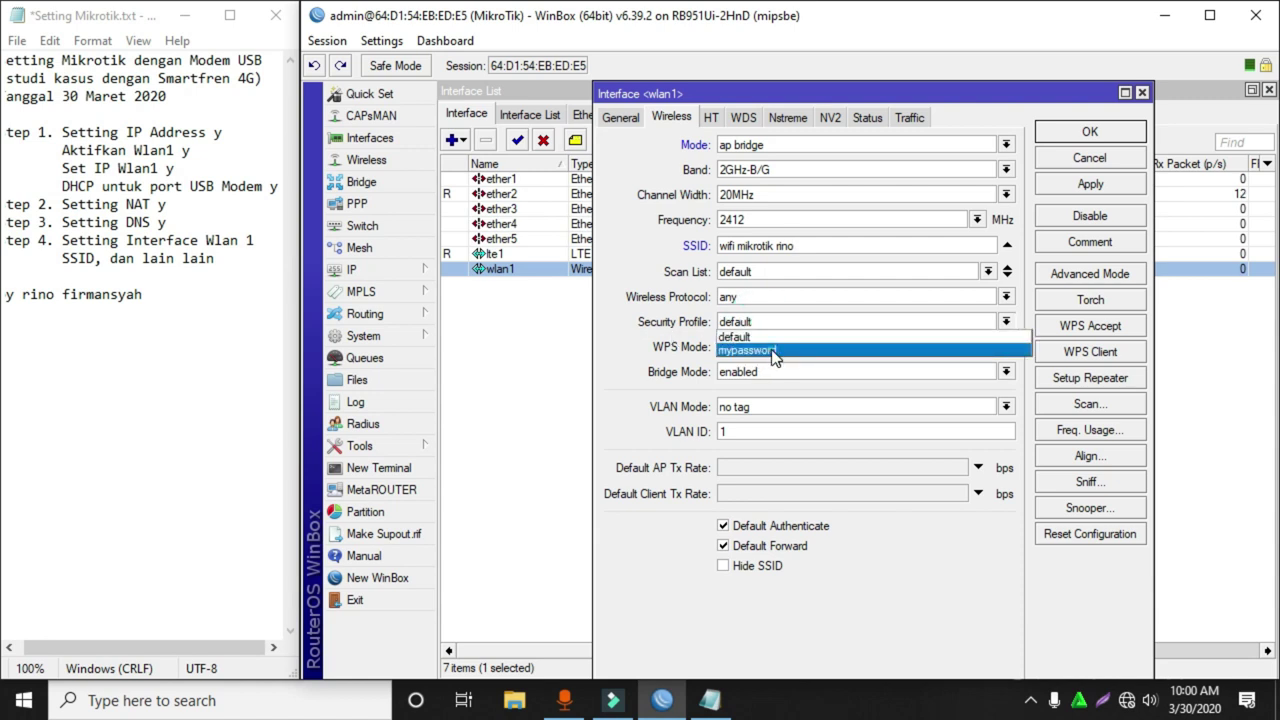
pyautogui.click(775, 352)
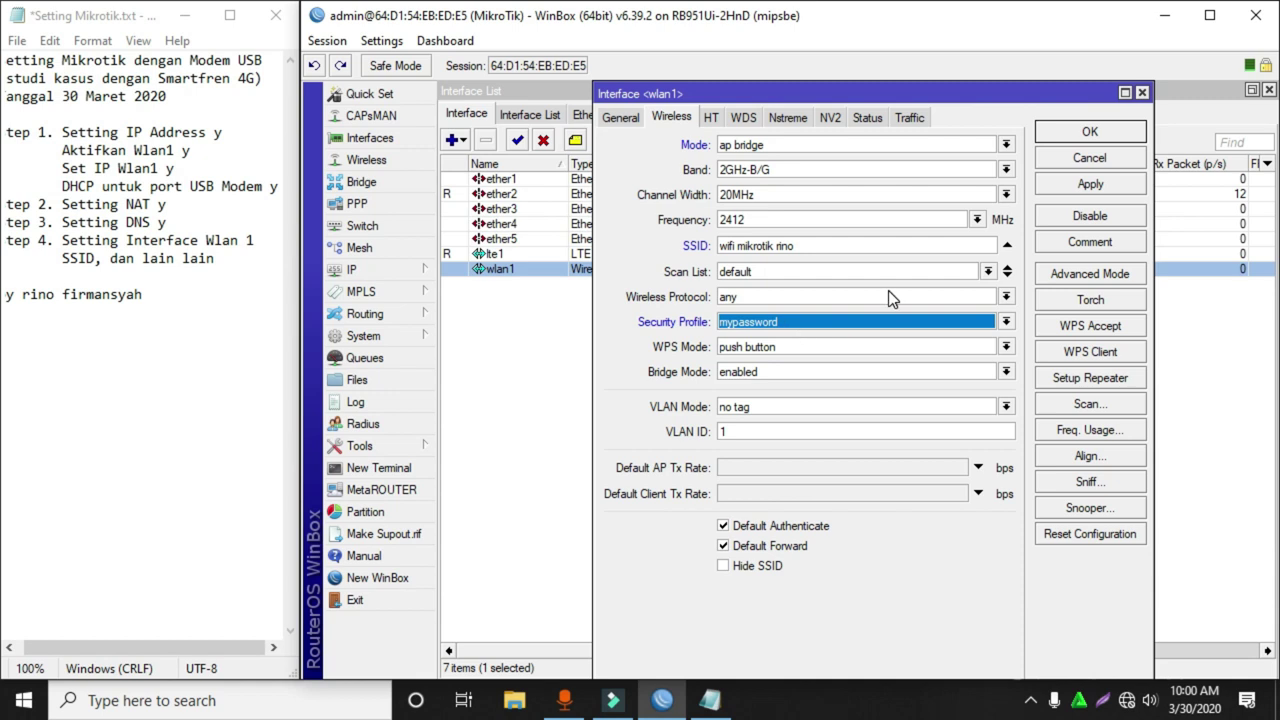
pyautogui.click(1080, 131)
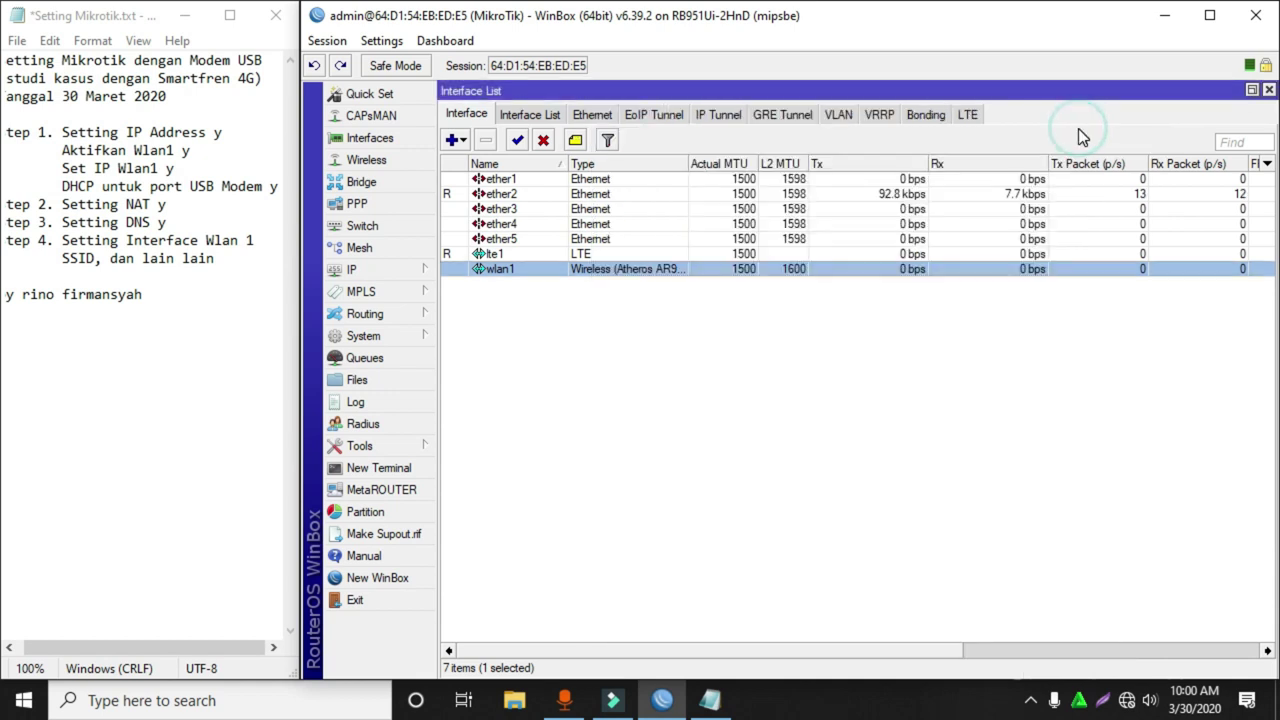
# Clear the WinBox interface selection, then begin a new 'step' line above the signature in the notes.
pyautogui.click(820, 410)
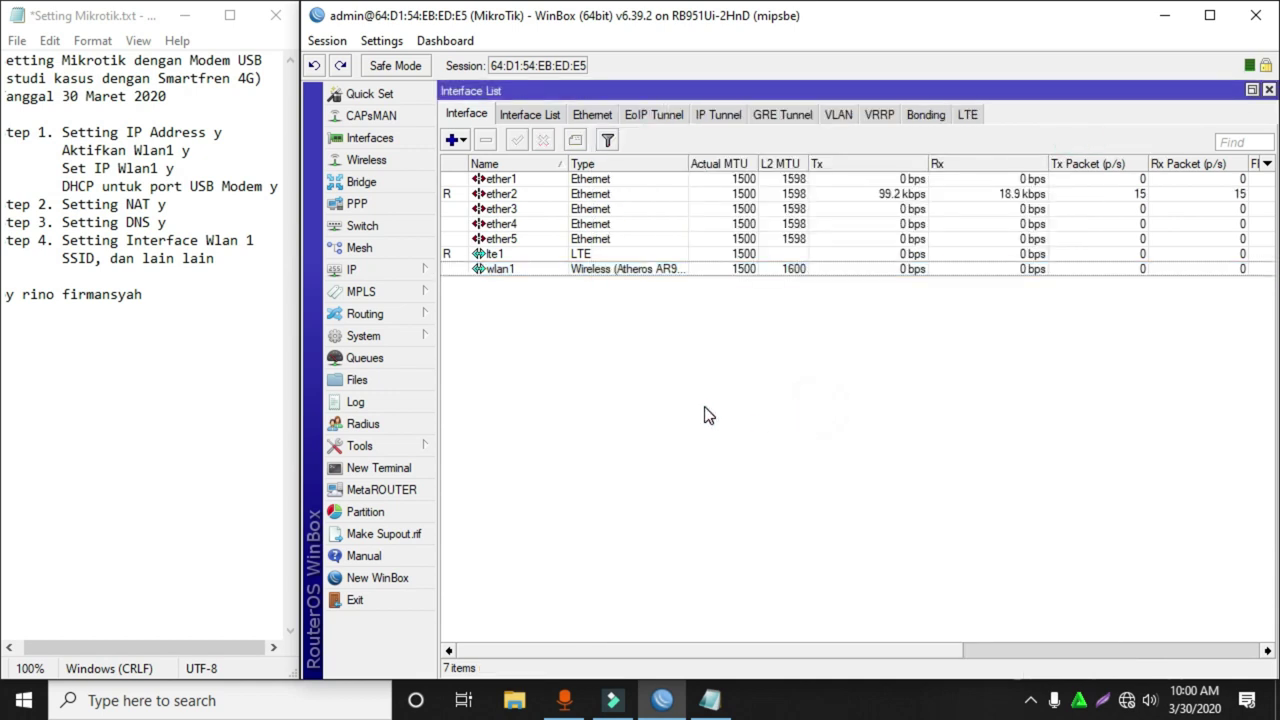
pyautogui.click(366, 274)
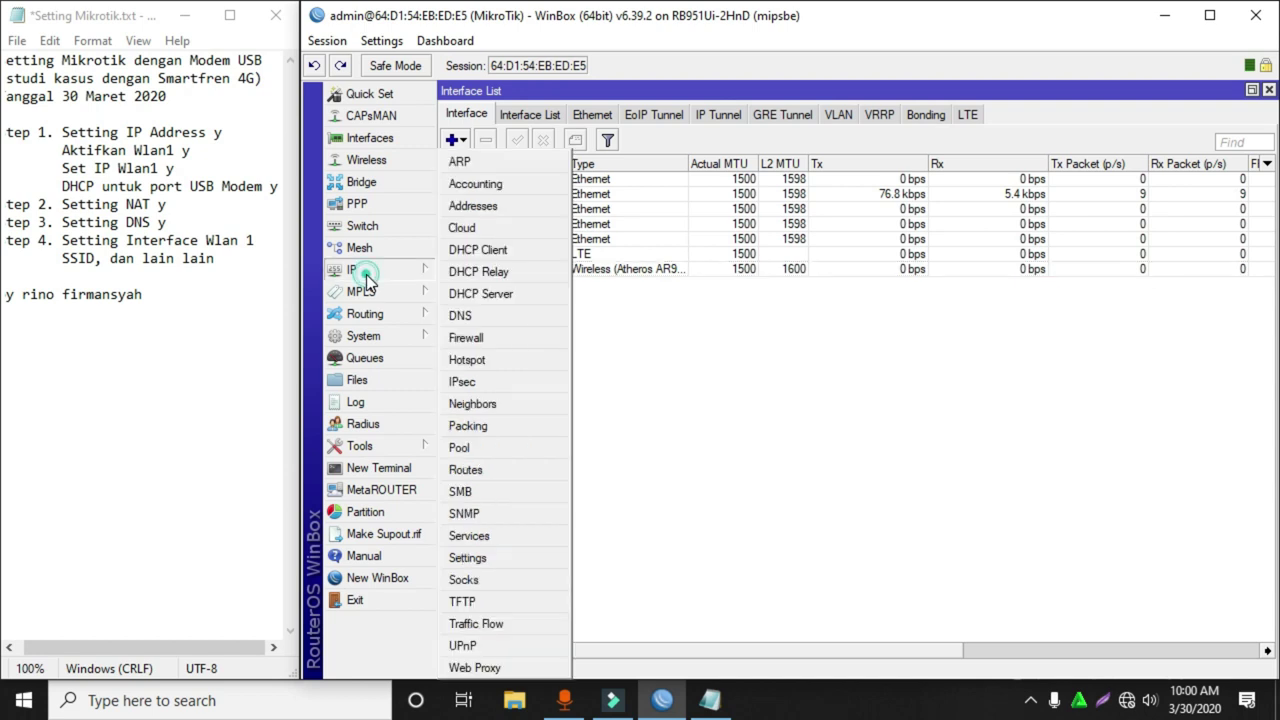
pyautogui.click(953, 452)
pyautogui.click(236, 268)
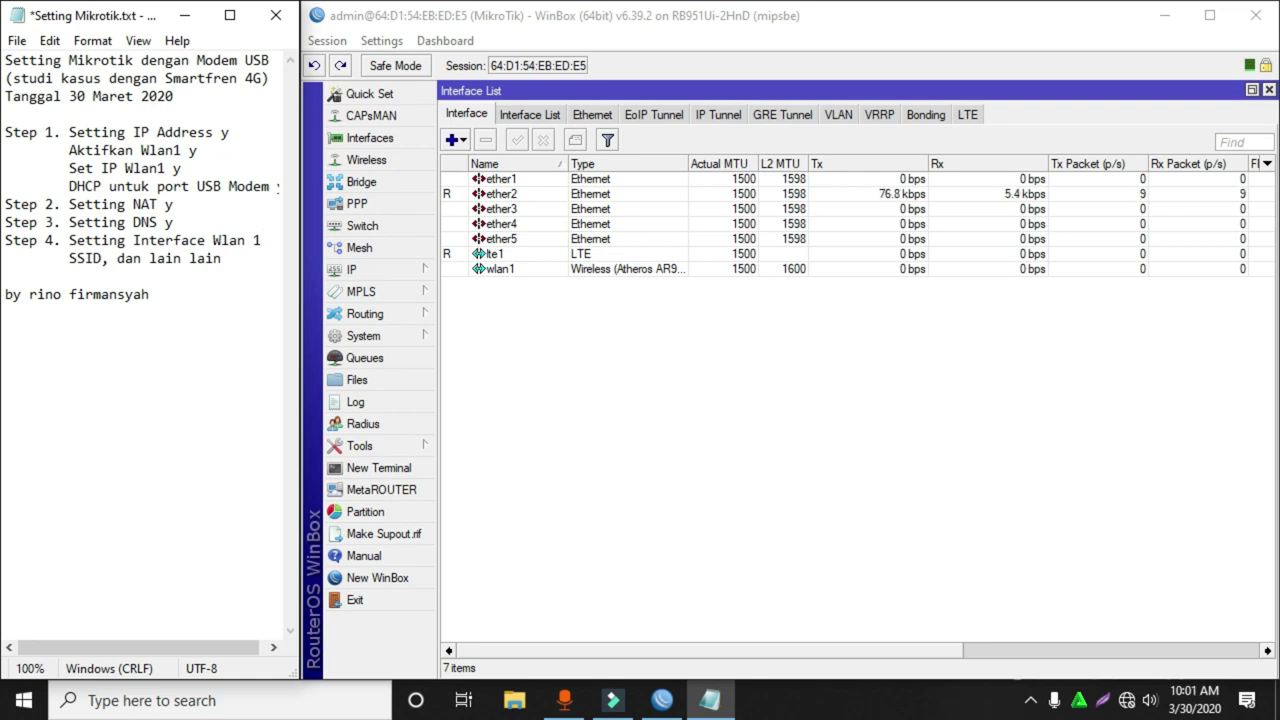
pyautogui.press('Return')
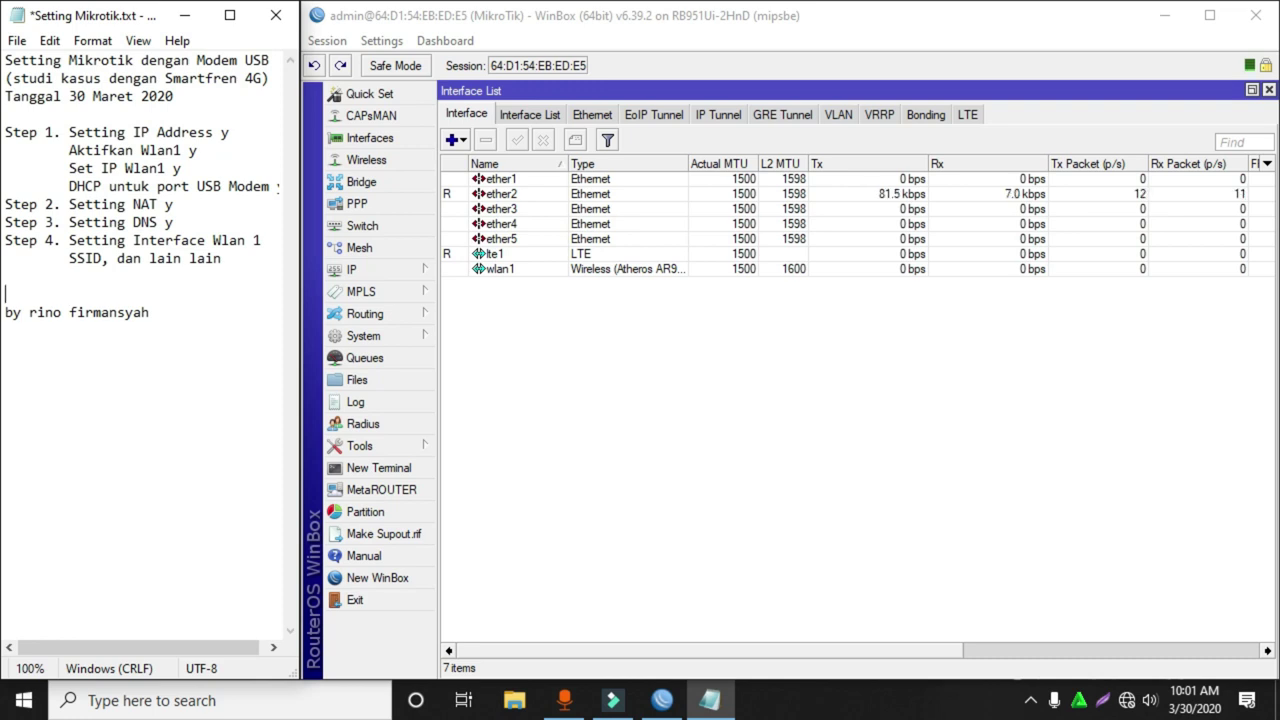
pyautogui.write('step 5.')
# Fix the indentation, complete 'step 5. setting DHCP server' under step 4, and save the notes.
pyautogui.press('Up')
pyautogui.press('Delete')
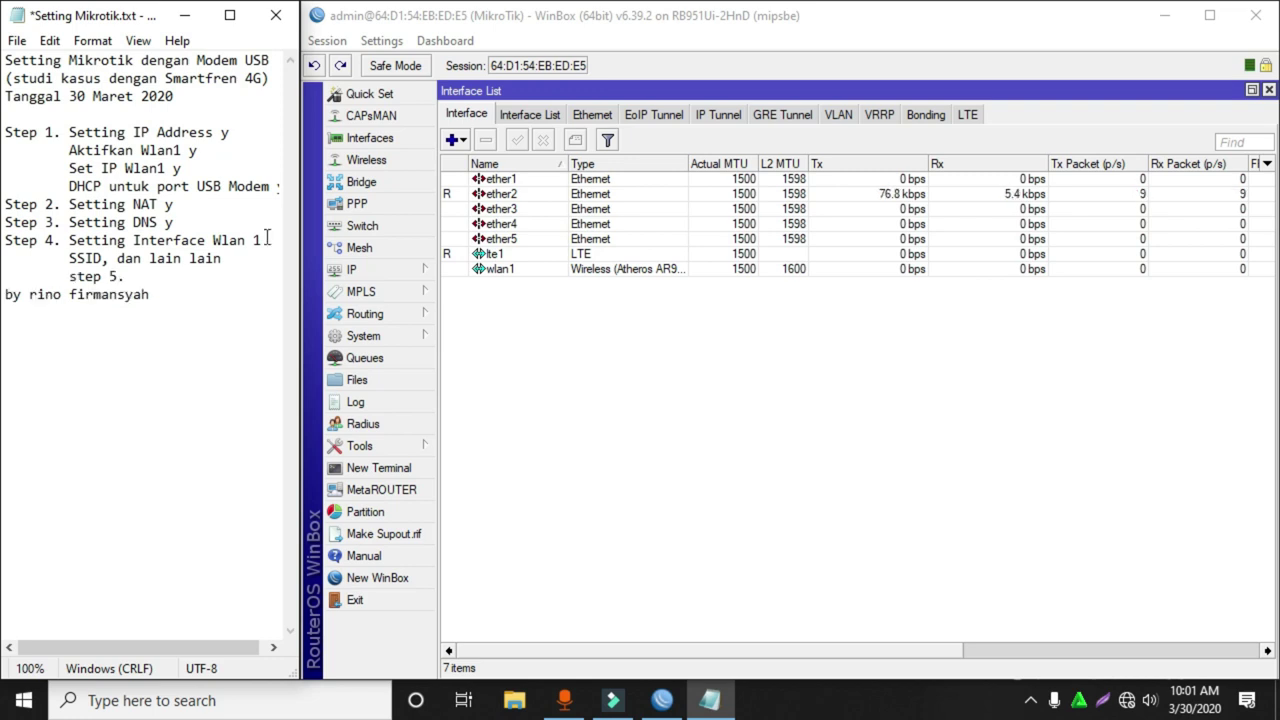
pyautogui.press('BackSpace')
pyautogui.press('Right')
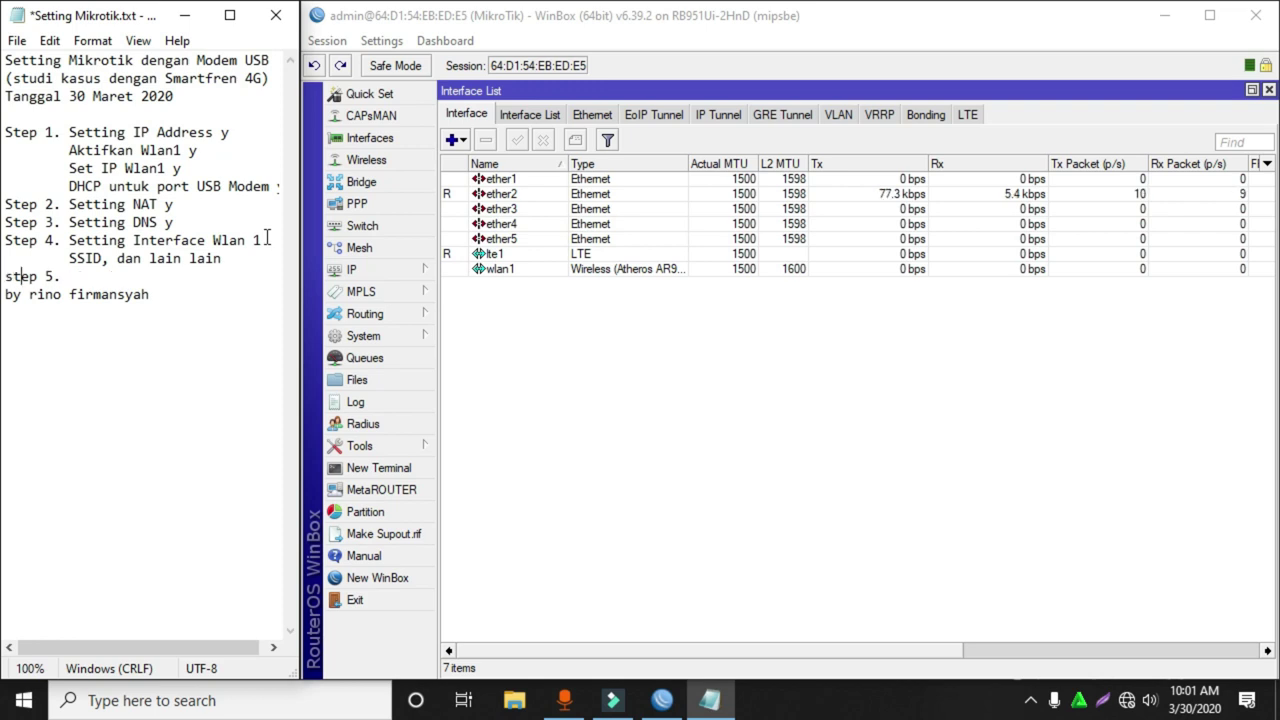
pyautogui.press('Right')
pyautogui.press('Right')
pyautogui.write('setting DHCP ')
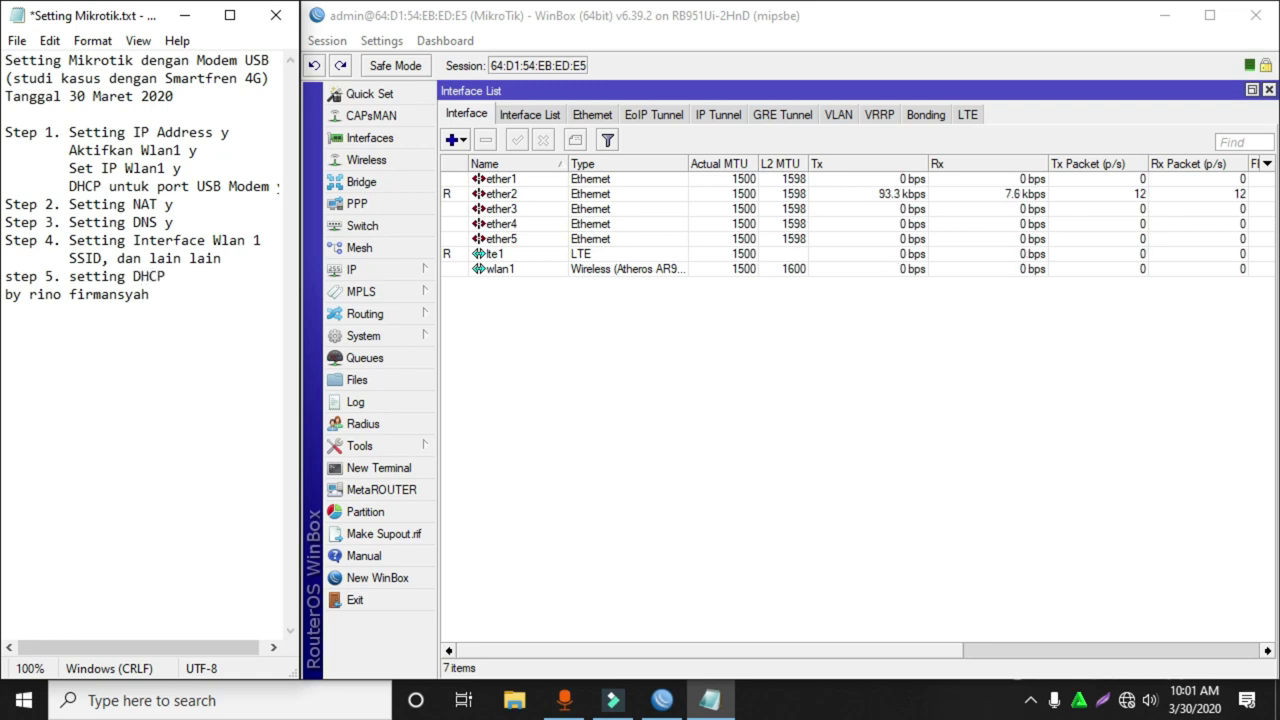
pyautogui.write('server')
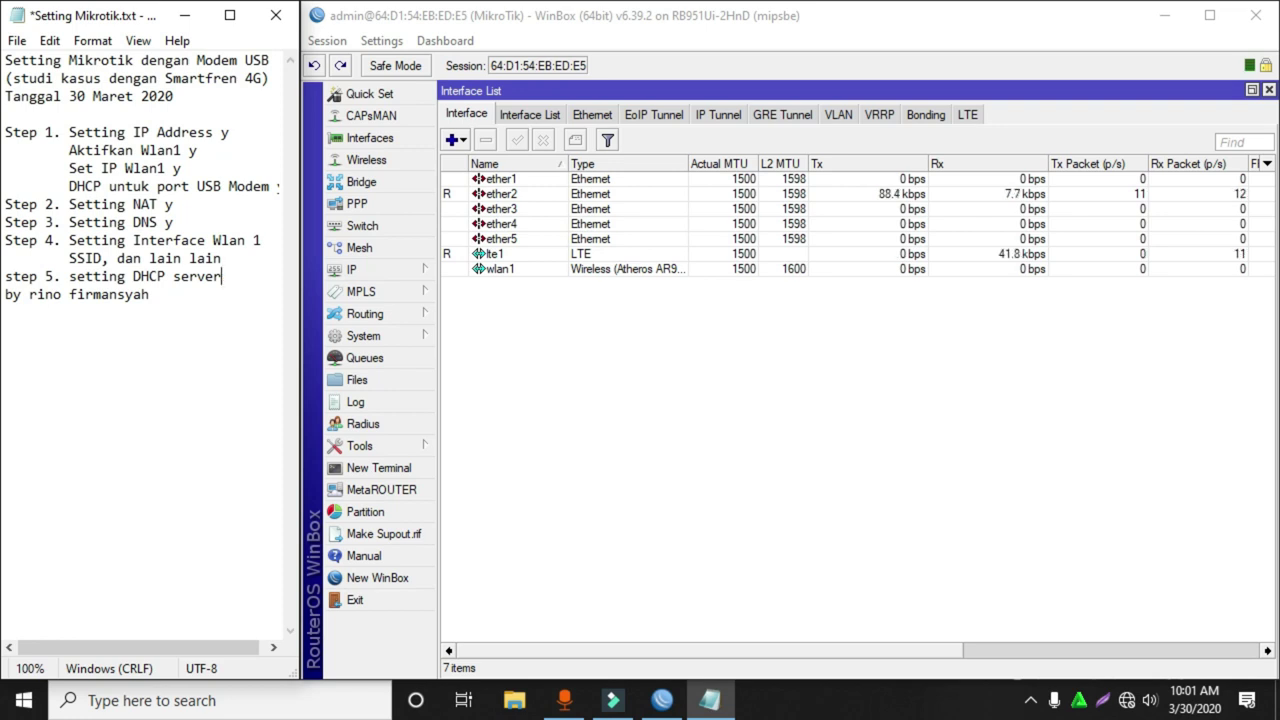
pyautogui.press('Return')
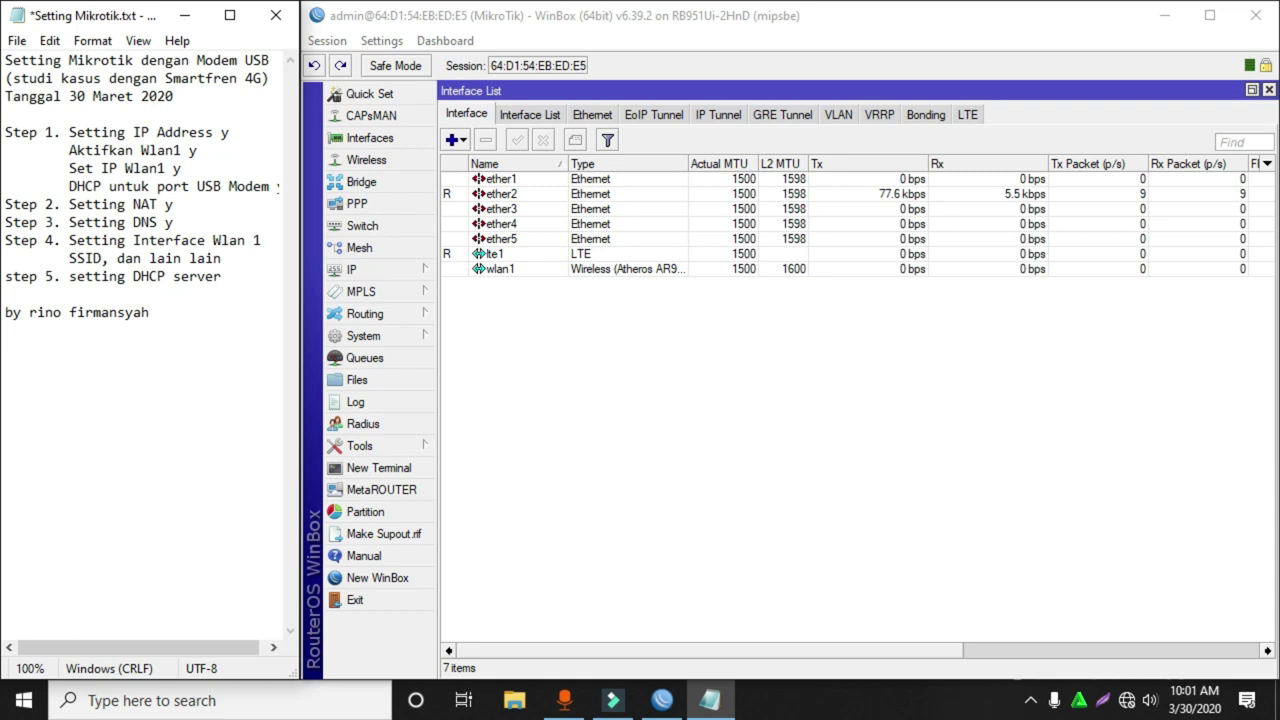
pyautogui.hotkey('ctrl', 's')
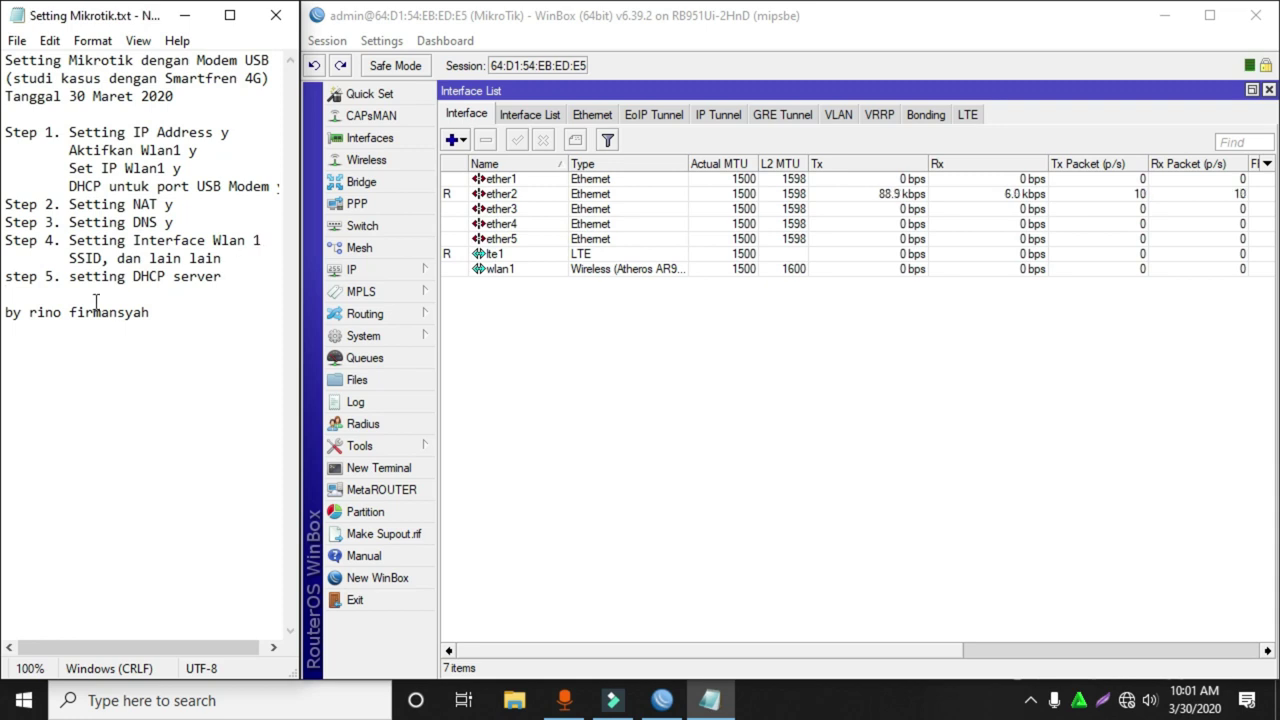
# Open the IP > DHCP Server window in WinBox and move it higher up.
pyautogui.click(766, 383)
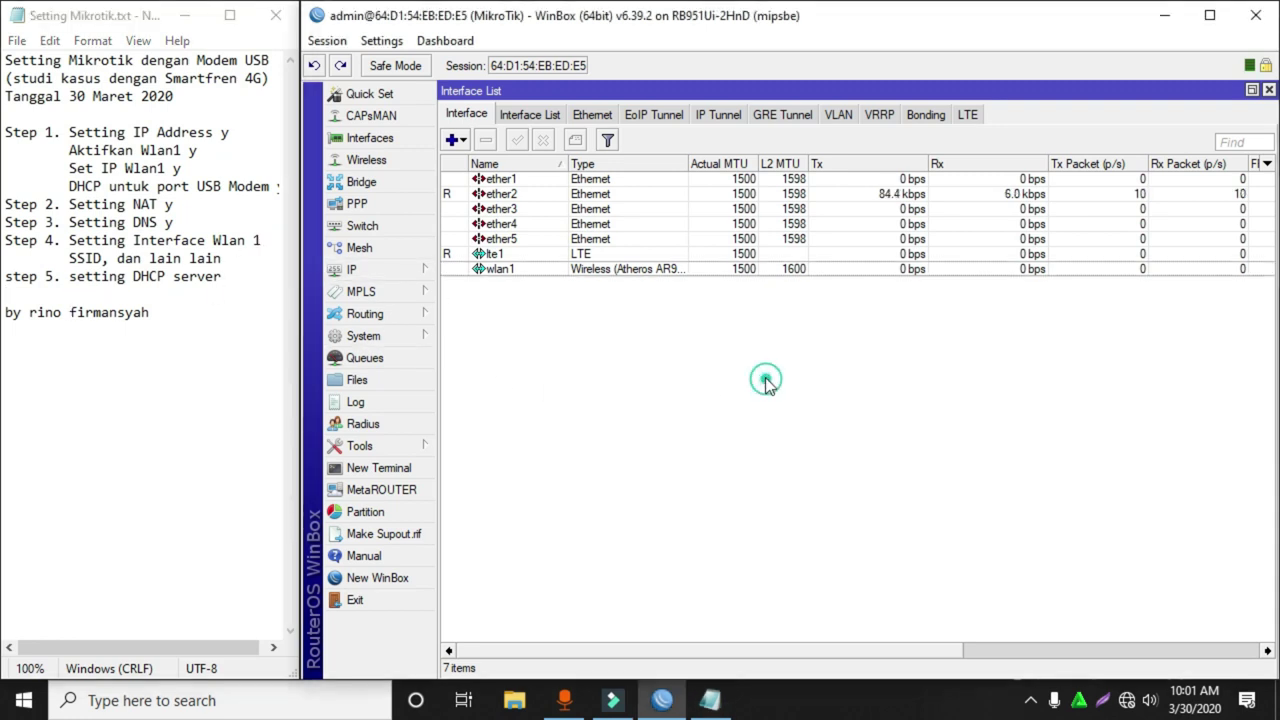
pyautogui.click(390, 268)
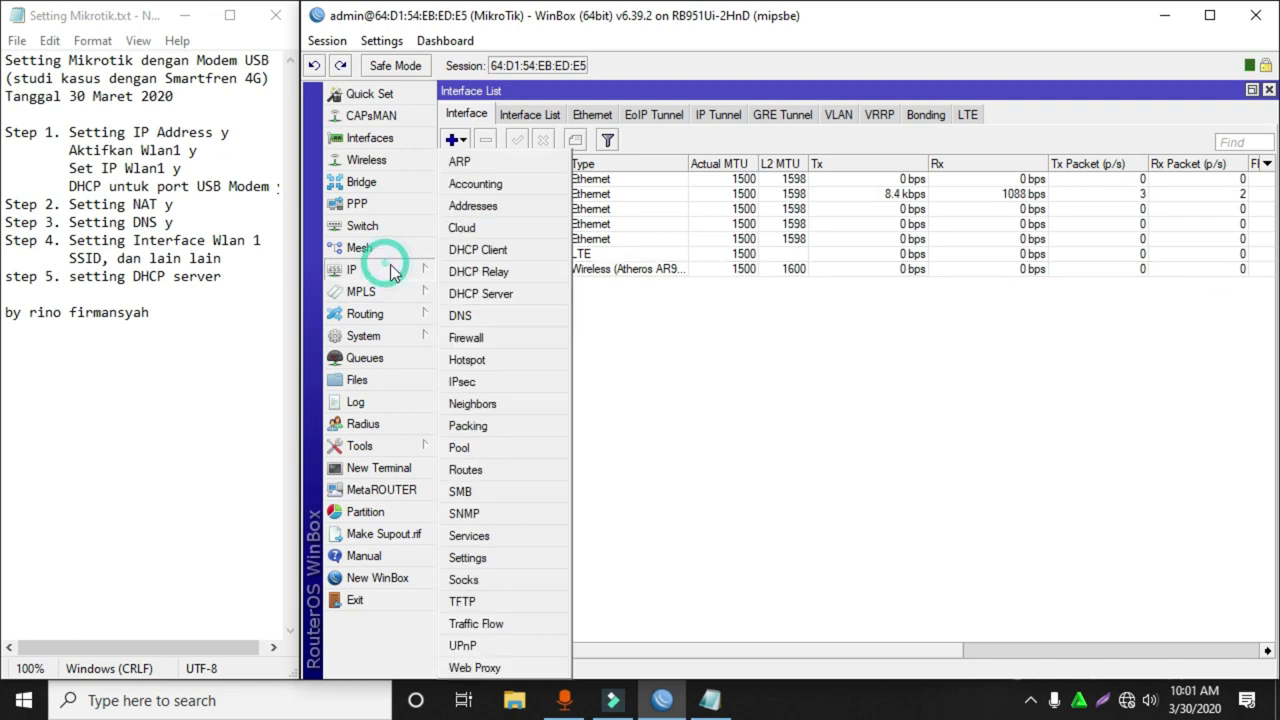
pyautogui.click(517, 293)
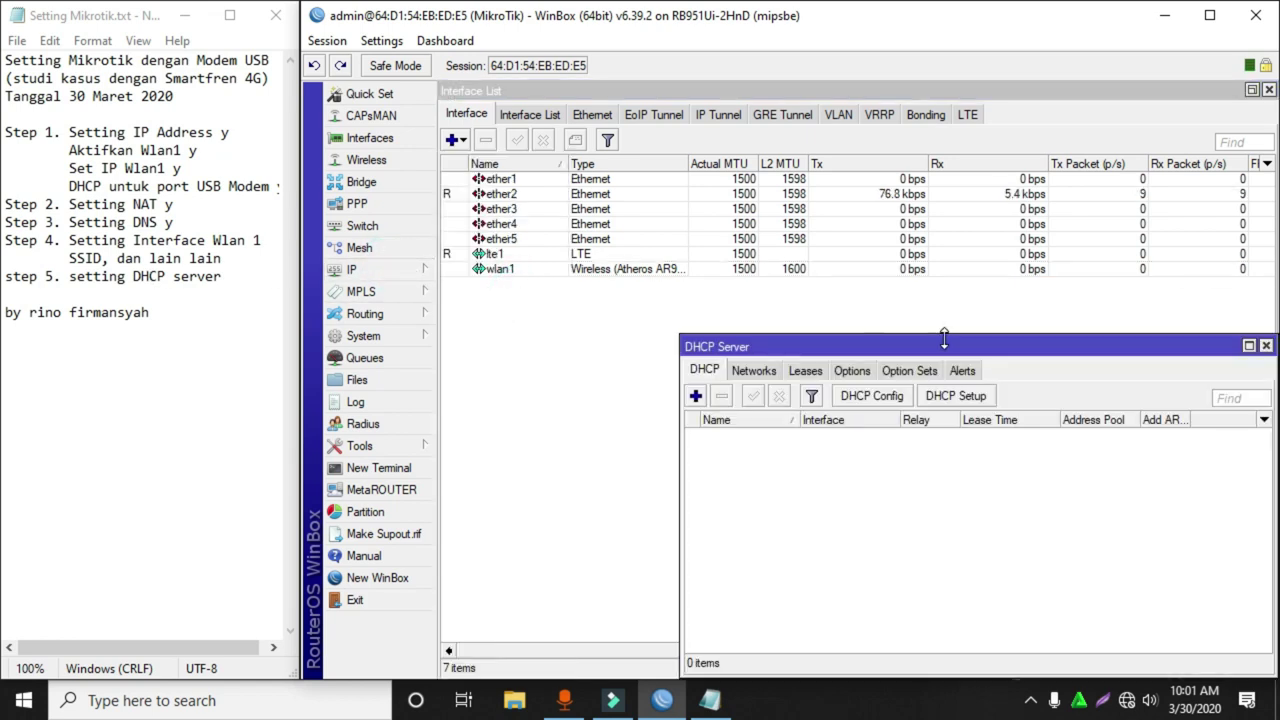
pyautogui.moveTo(938, 347); pyautogui.dragTo(765, 322)
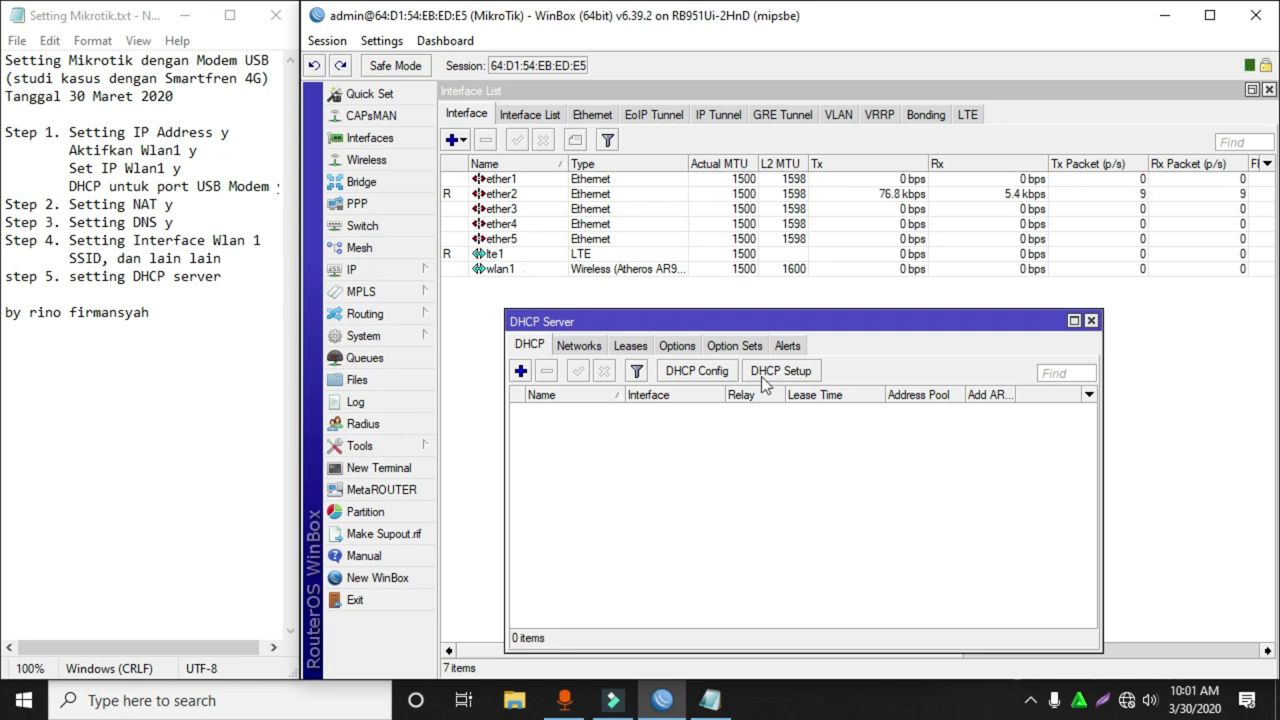
# Run DHCP Setup on ether2, accepting the default address space, gateway, pool, DNS and lease time.
pyautogui.click(795, 371)
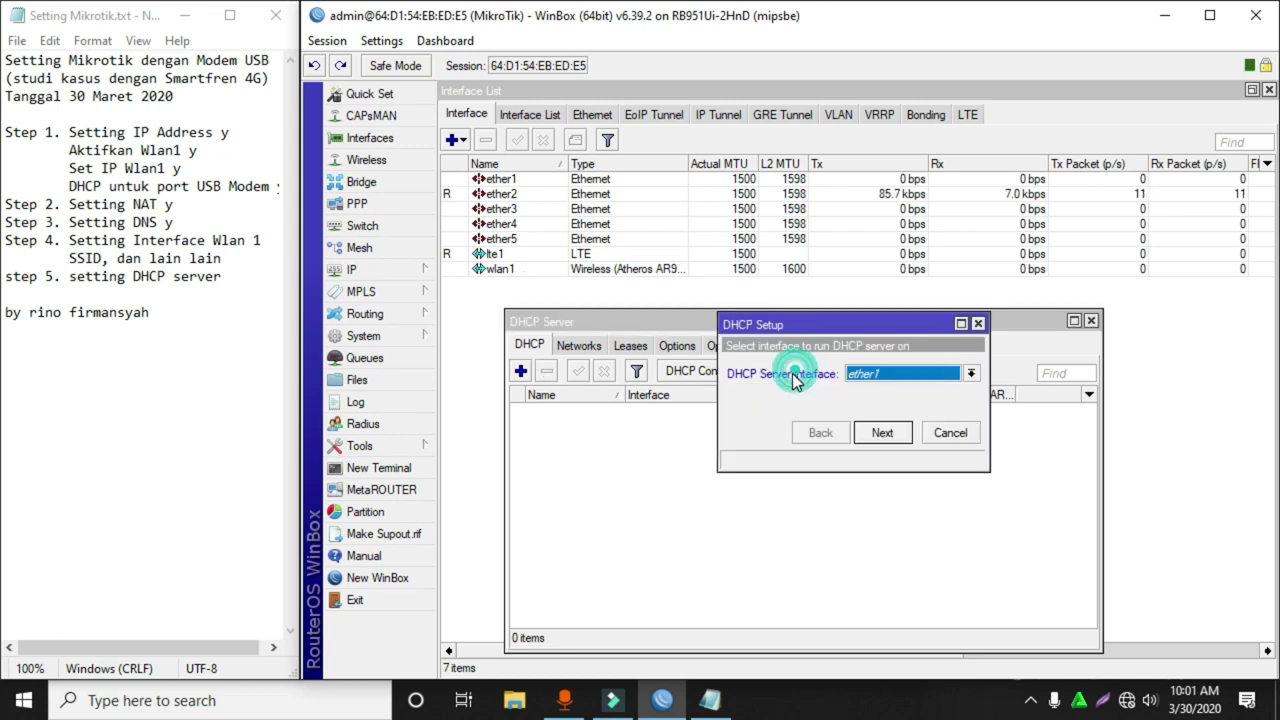
pyautogui.click(886, 373)
pyautogui.click(886, 402)
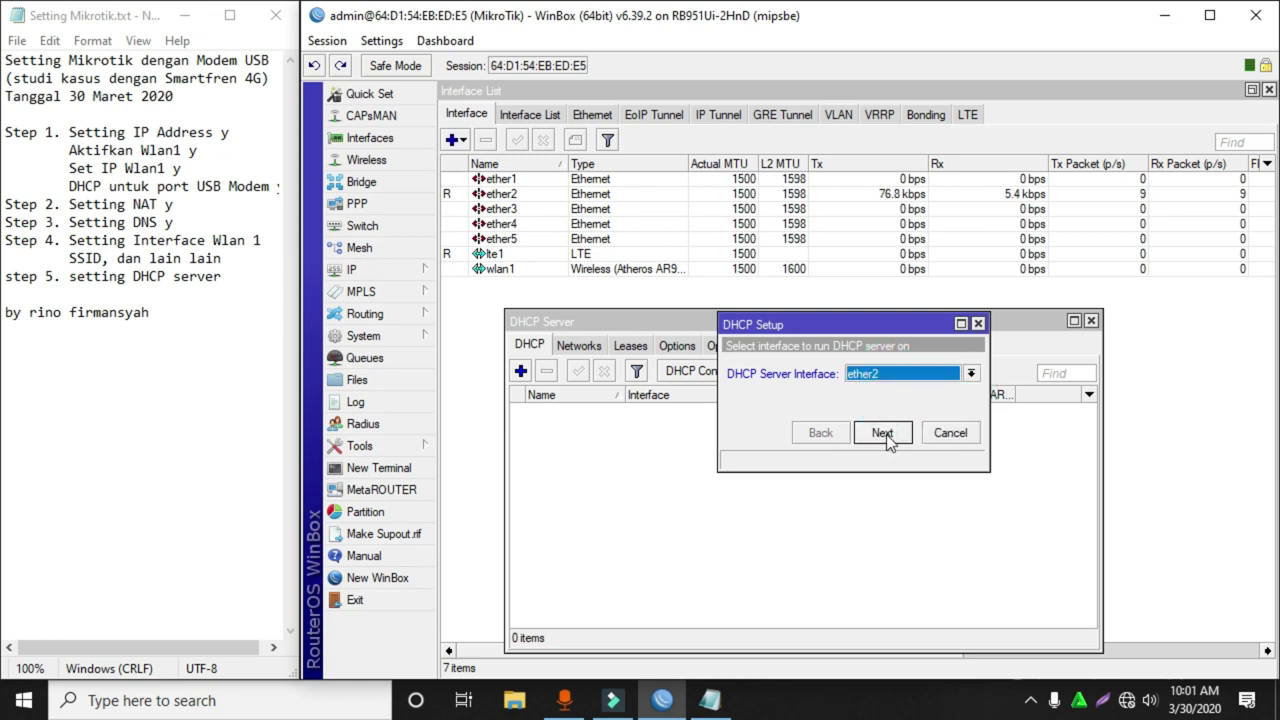
pyautogui.click(882, 432)
pyautogui.click(884, 434)
pyautogui.click(886, 436)
pyautogui.click(884, 434)
pyautogui.click(886, 436)
pyautogui.click(887, 437)
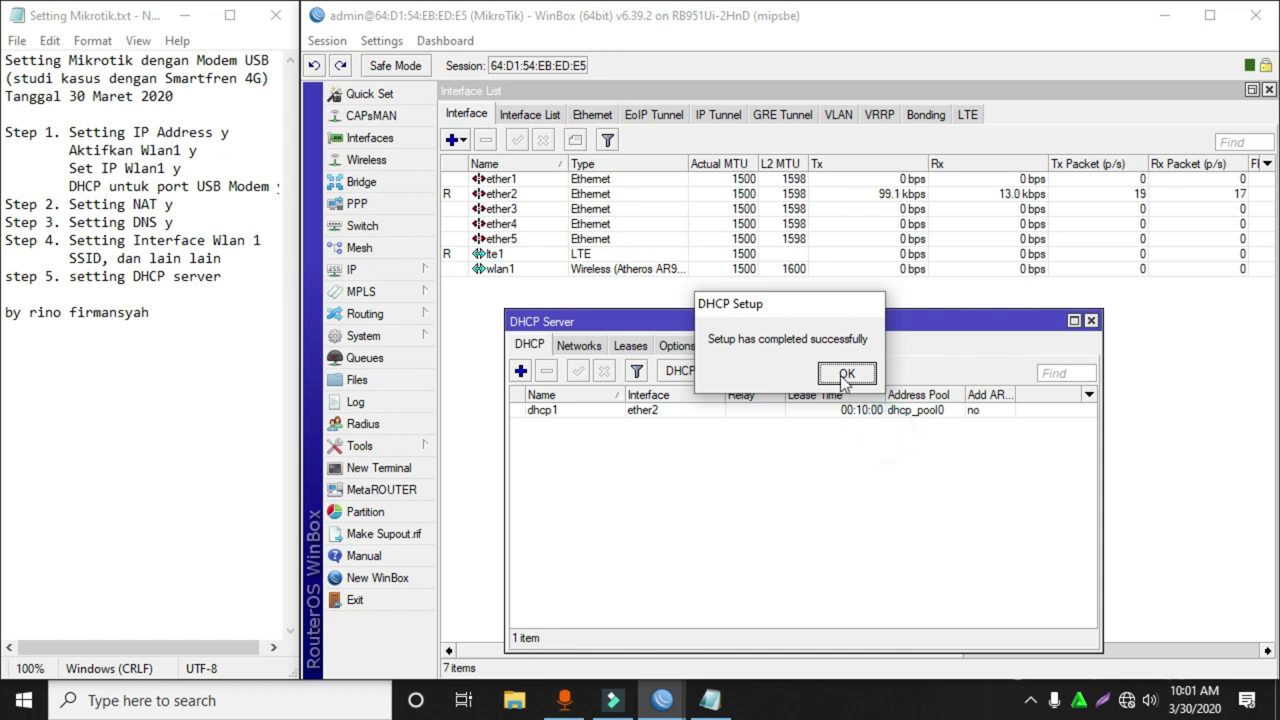
pyautogui.click(845, 373)
# Start a second DHCP Setup on wlan1, accepting defaults up to the DNS servers step.
pyautogui.click(778, 372)
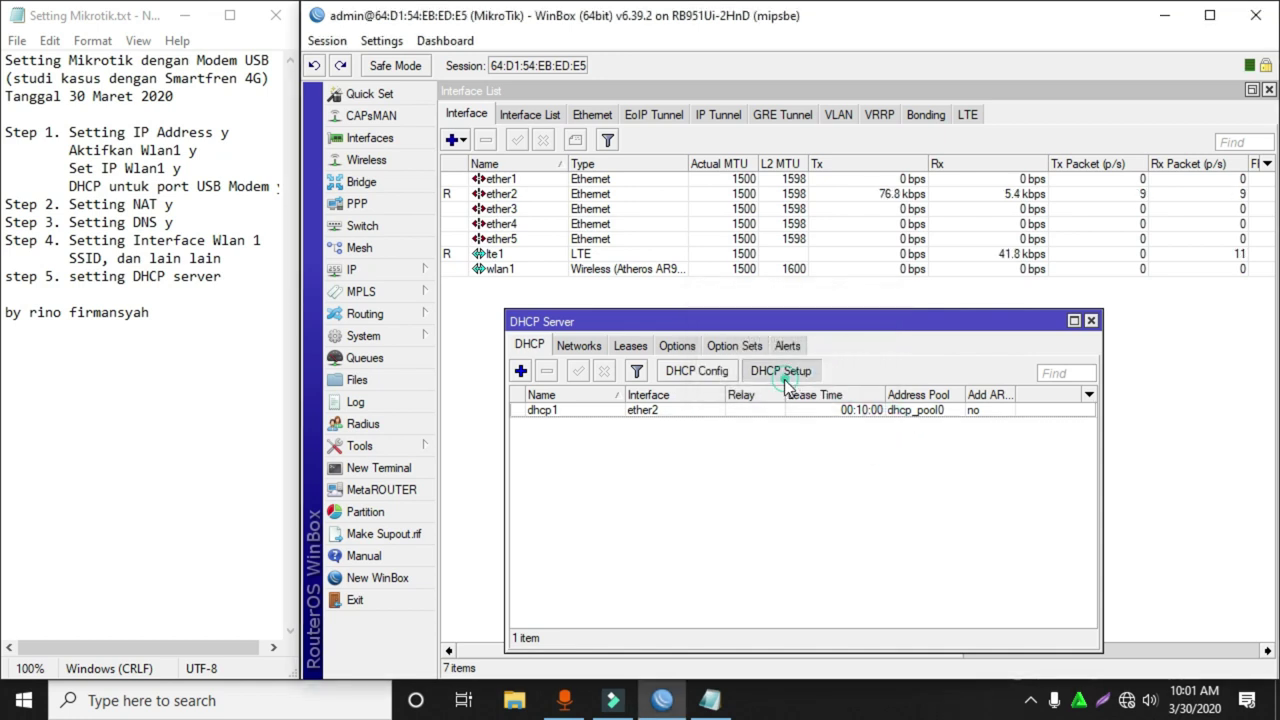
pyautogui.click(893, 374)
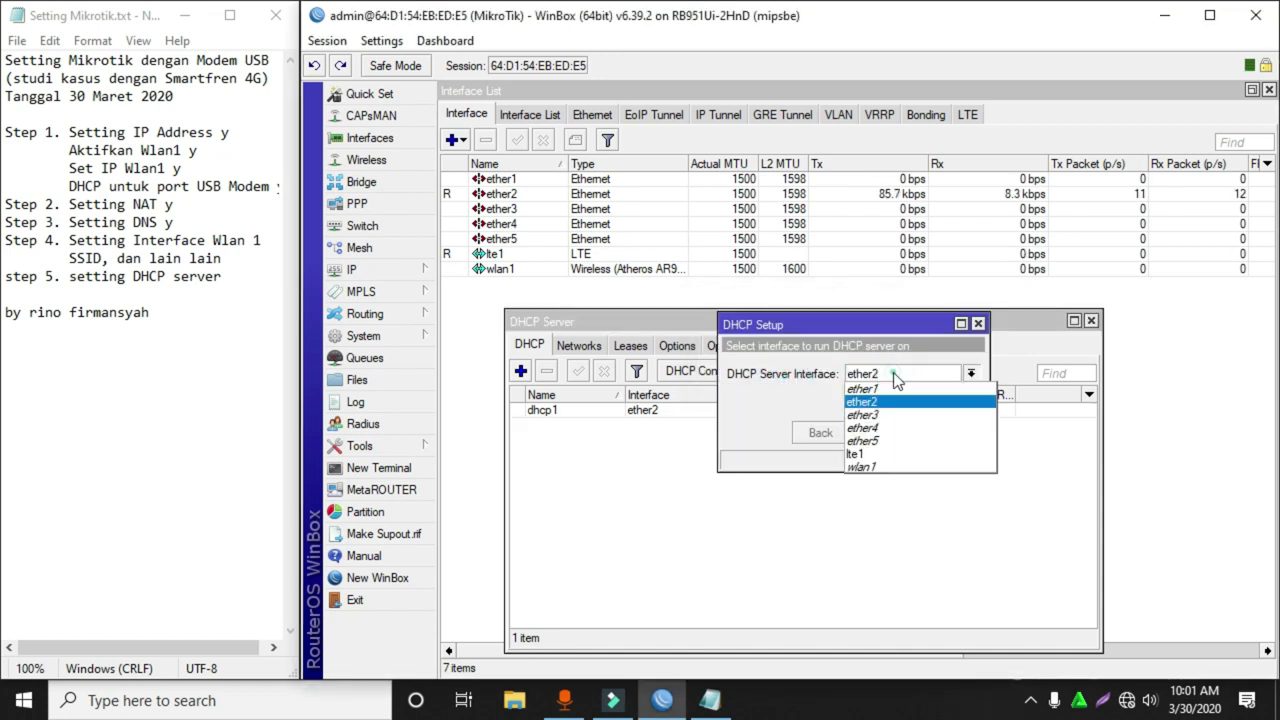
pyautogui.click(866, 455)
pyautogui.click(878, 433)
pyautogui.click(877, 434)
pyautogui.click(876, 436)
pyautogui.click(876, 436)
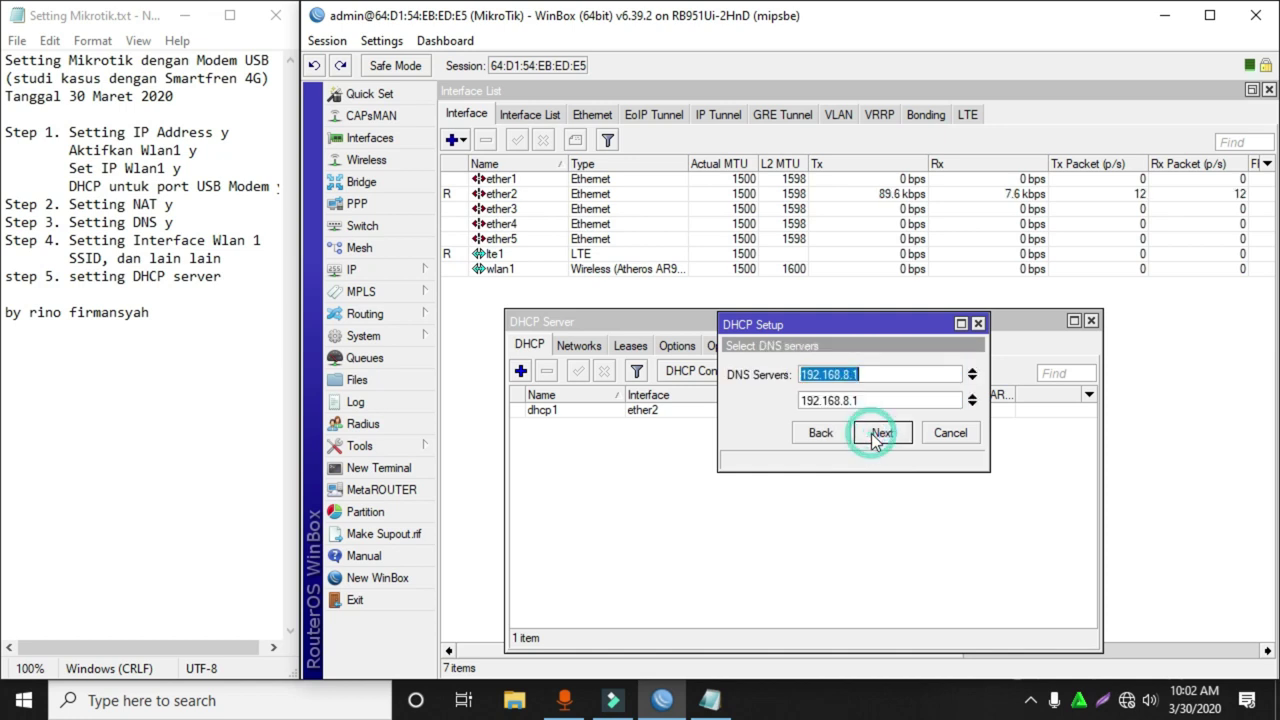
pyautogui.click(874, 436)
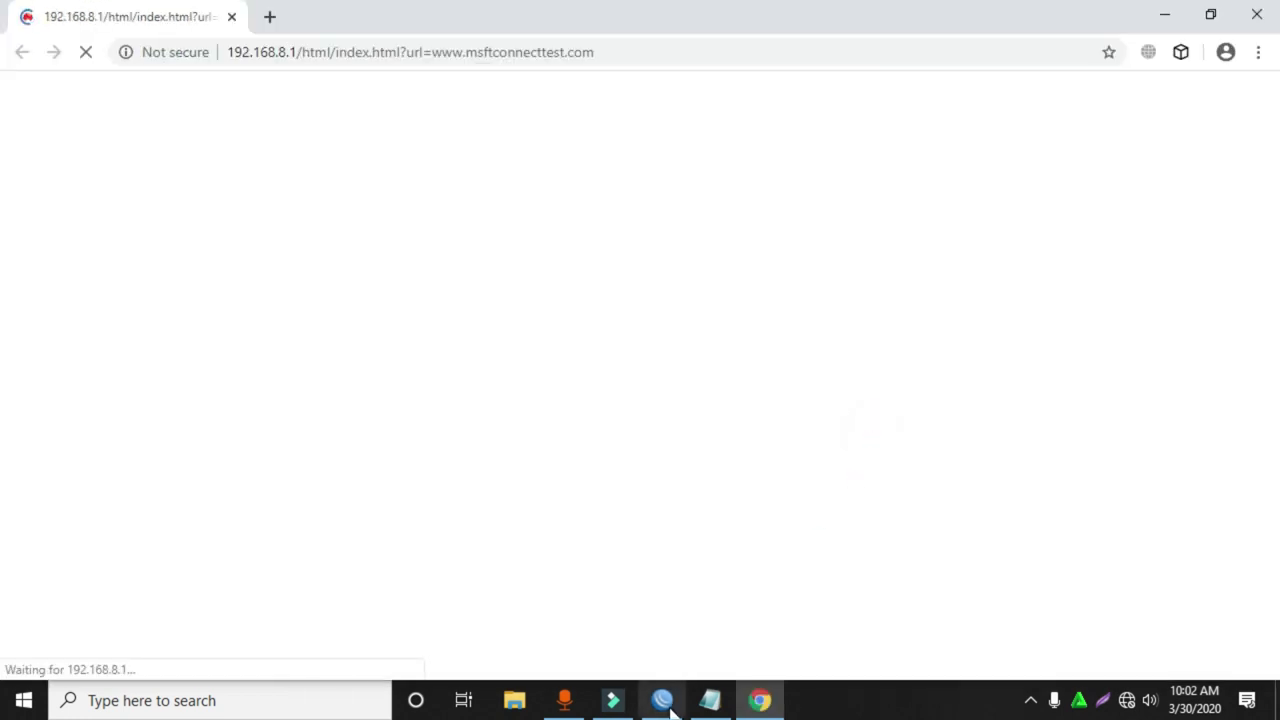
pyautogui.moveTo(663, 702)
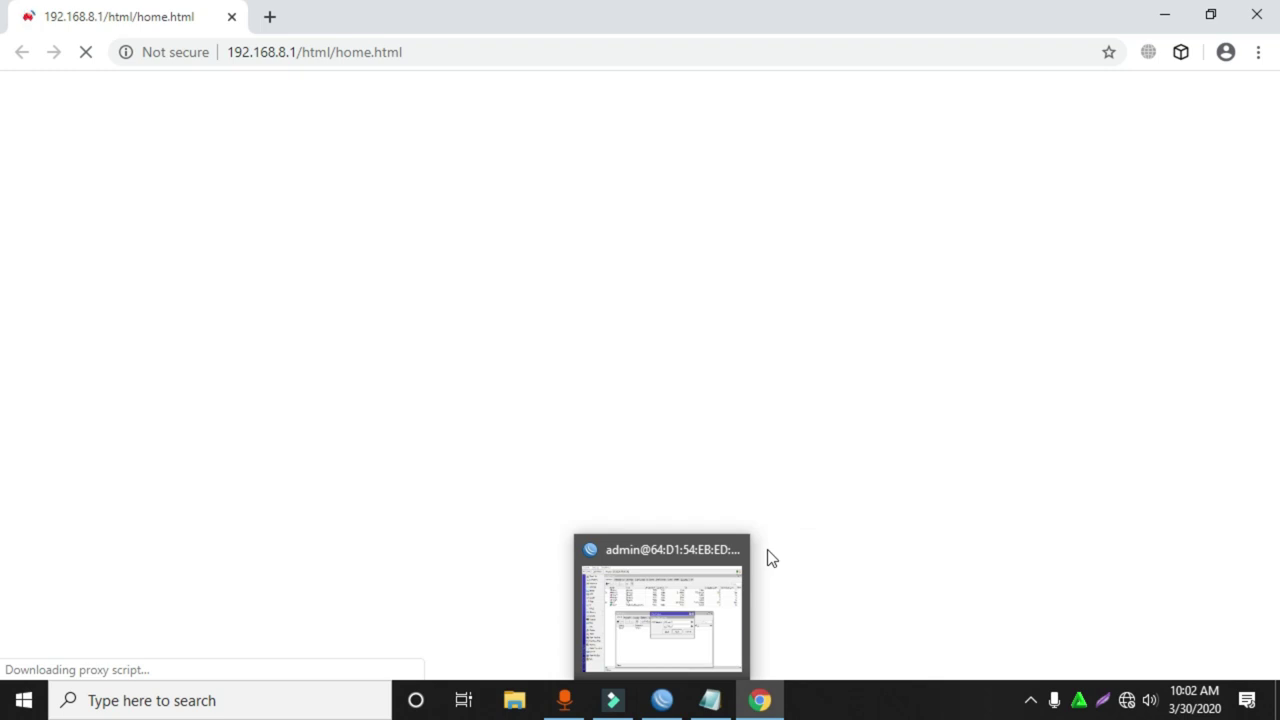
pyautogui.click(658, 708)
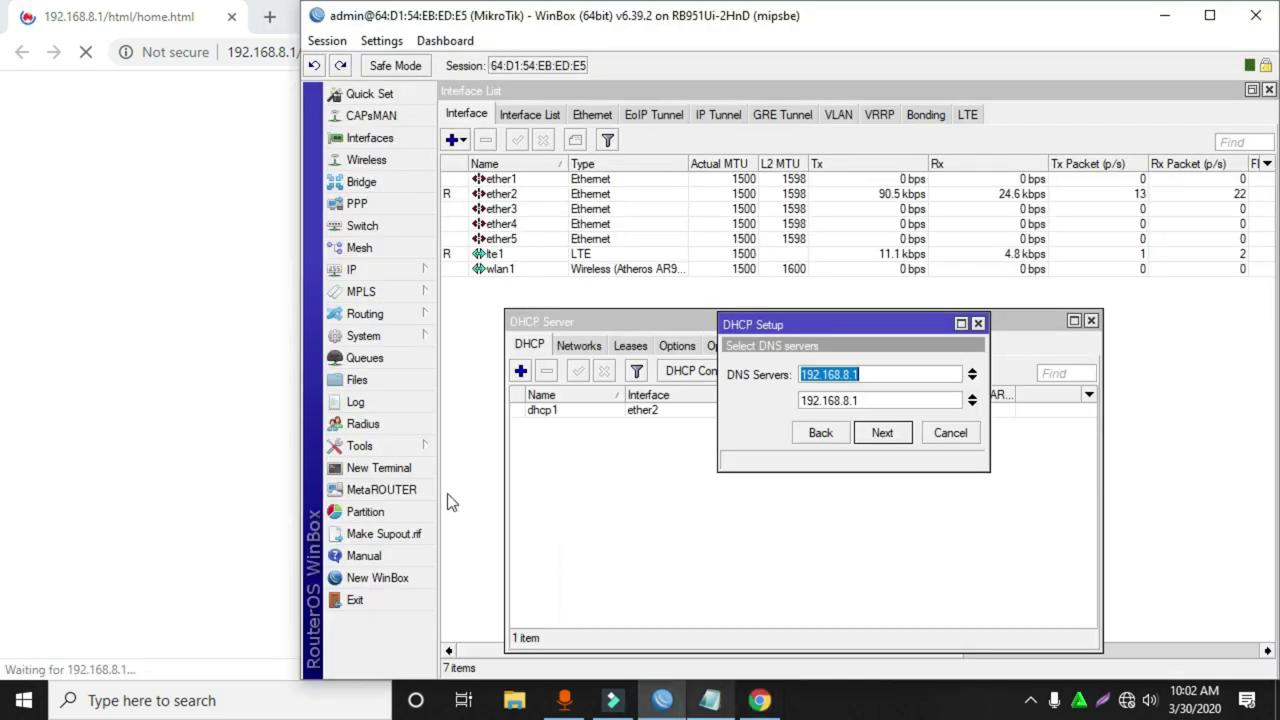
pyautogui.click(875, 437)
pyautogui.click(876, 438)
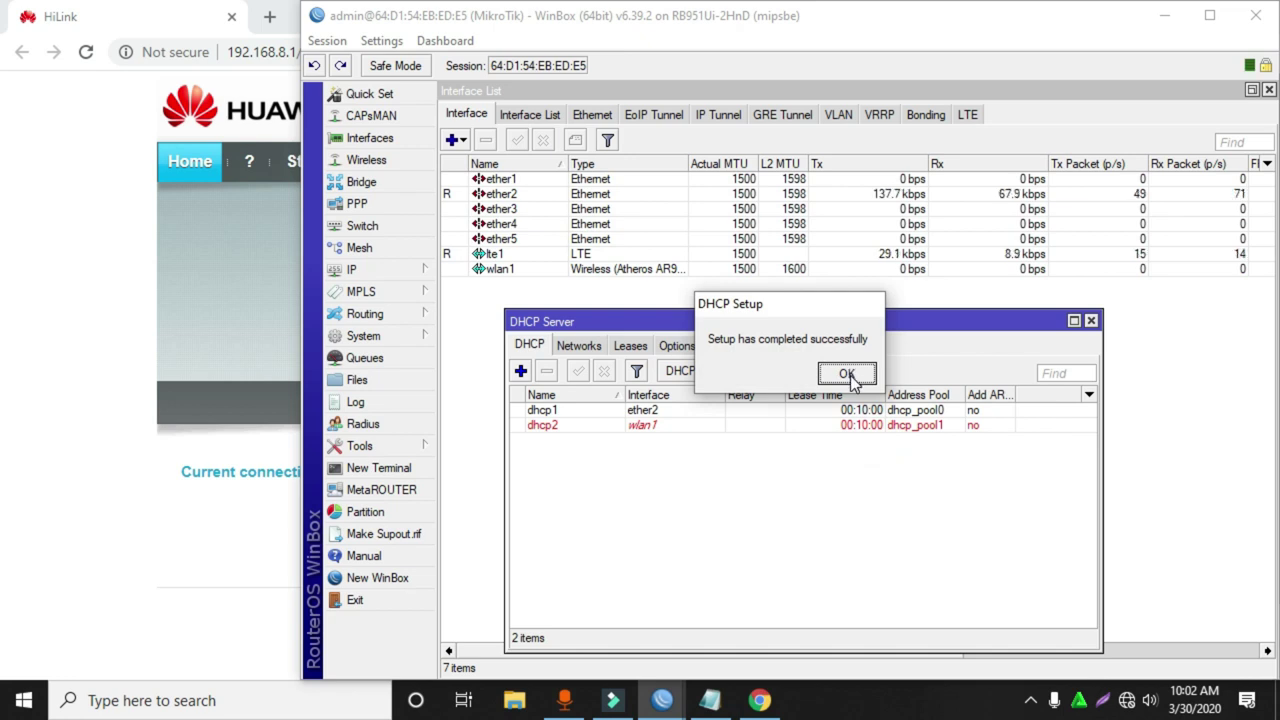
pyautogui.click(847, 374)
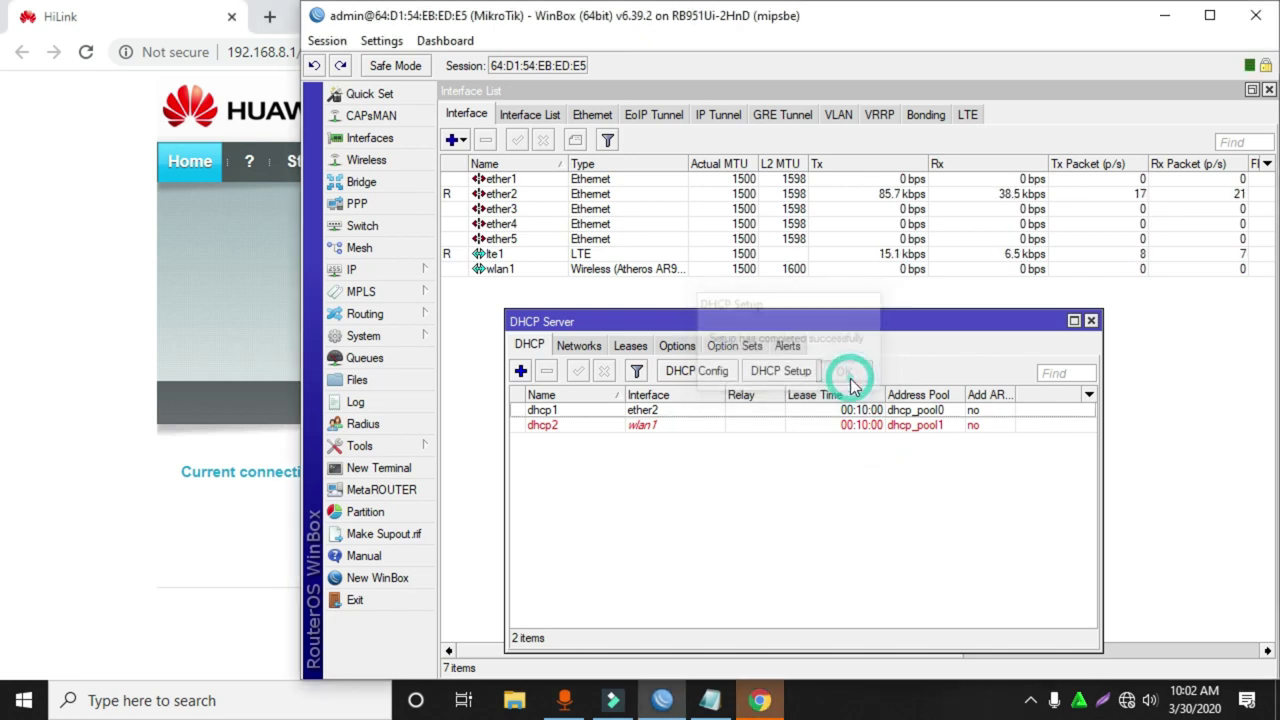
pyautogui.click(644, 414)
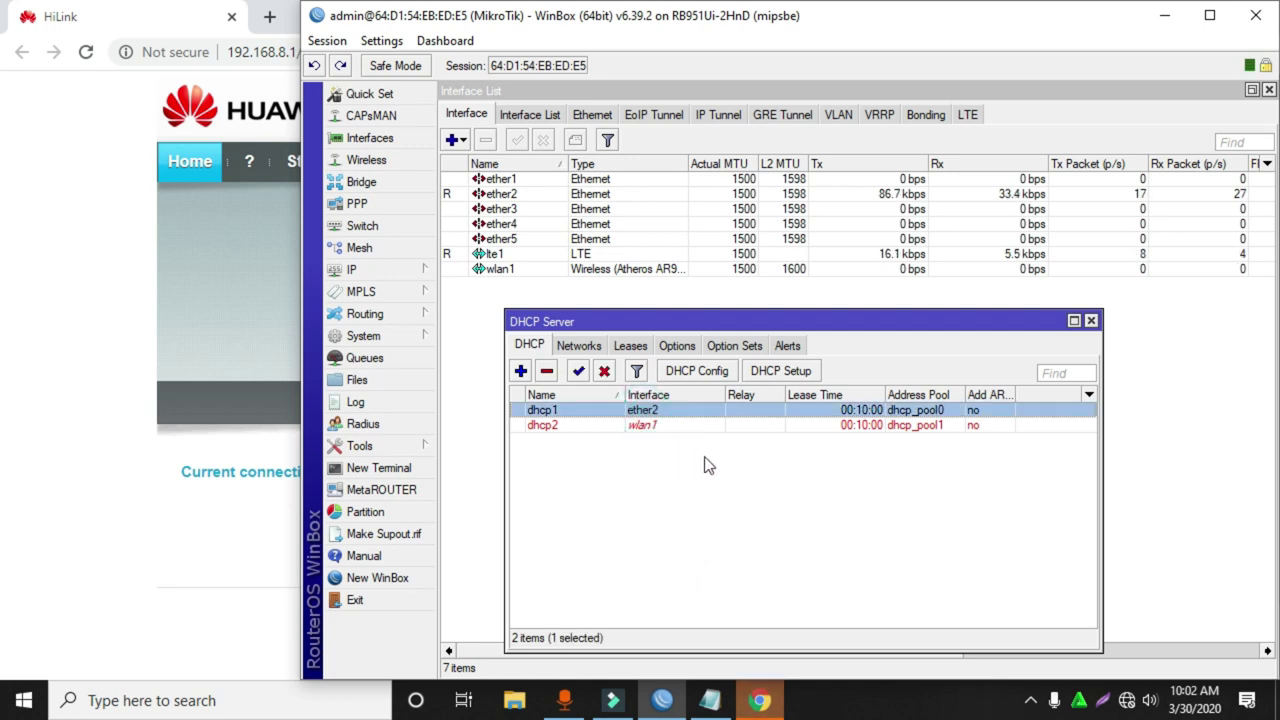
pyautogui.click(712, 468)
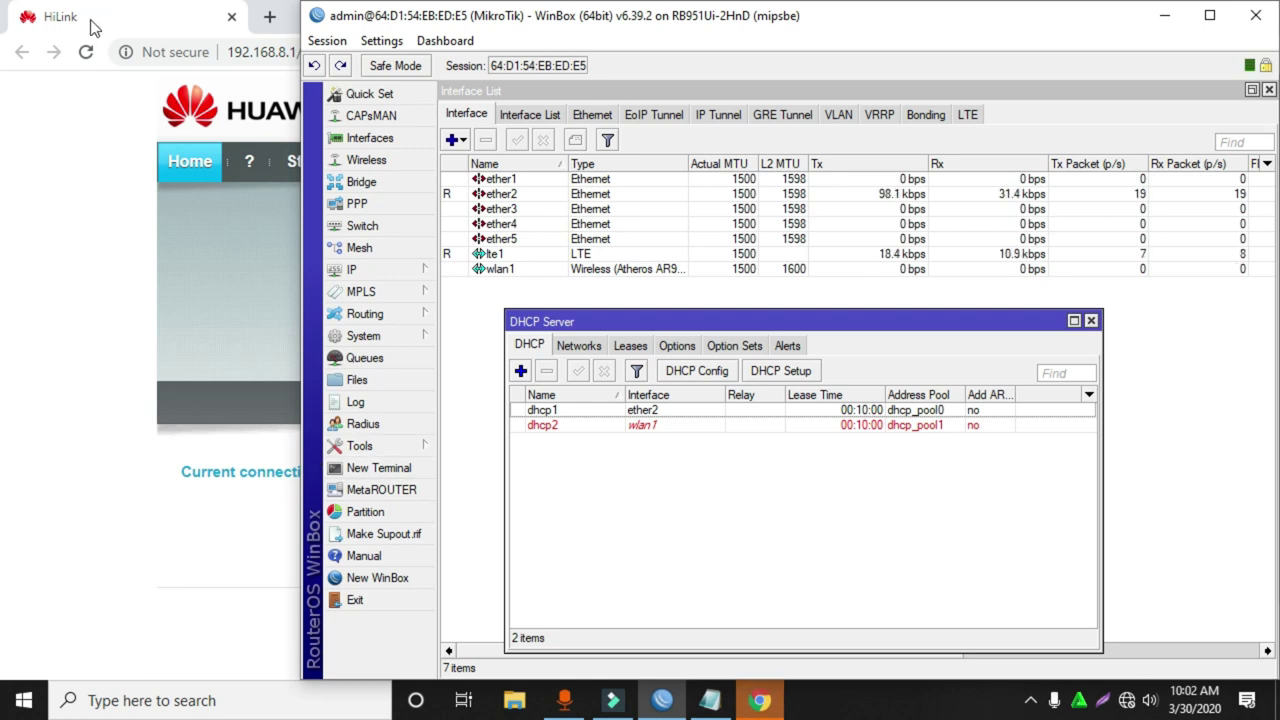
# Check the lte1 DHCP client, widening the IP Address column to read its address.
pyautogui.click(42, 259)
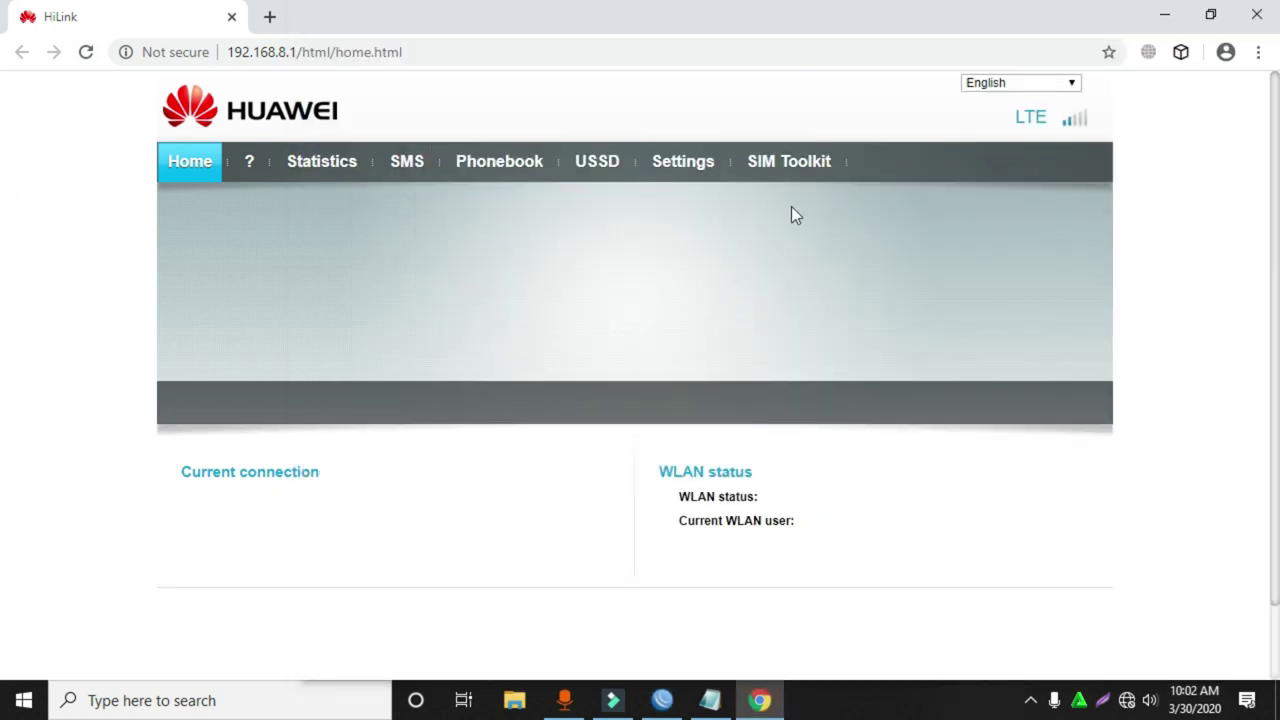
pyautogui.click(662, 700)
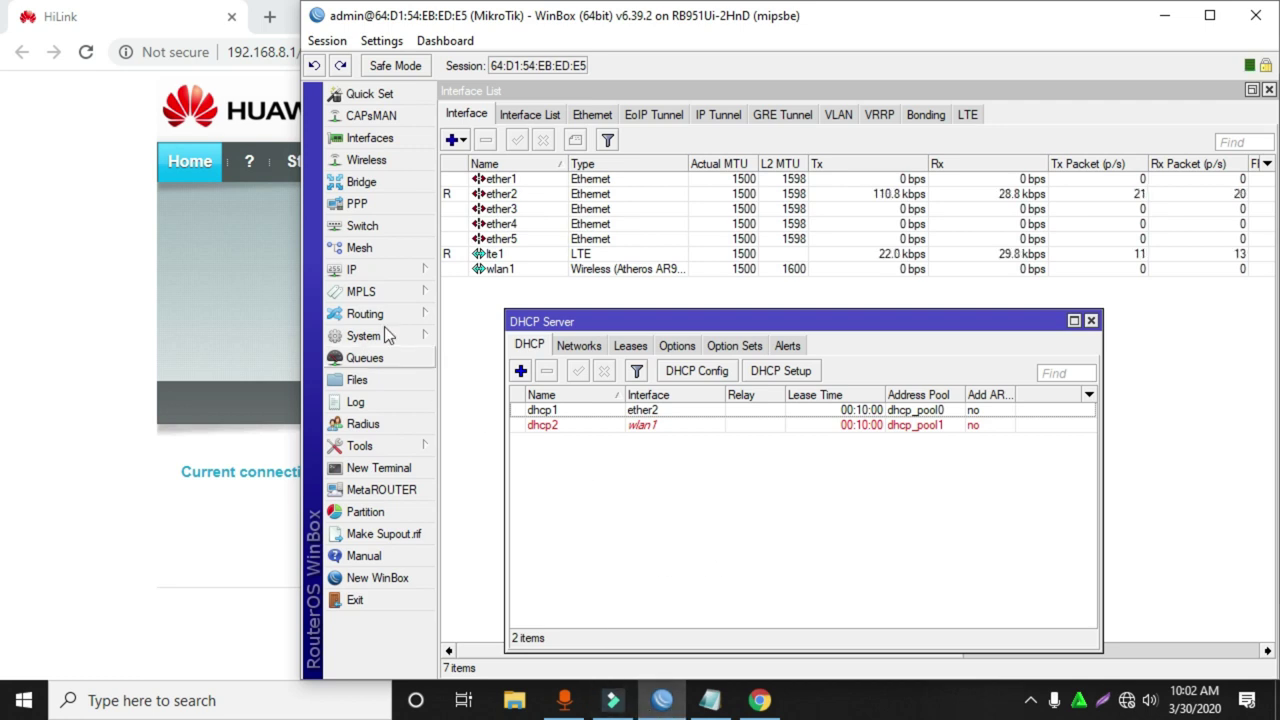
pyautogui.click(357, 268)
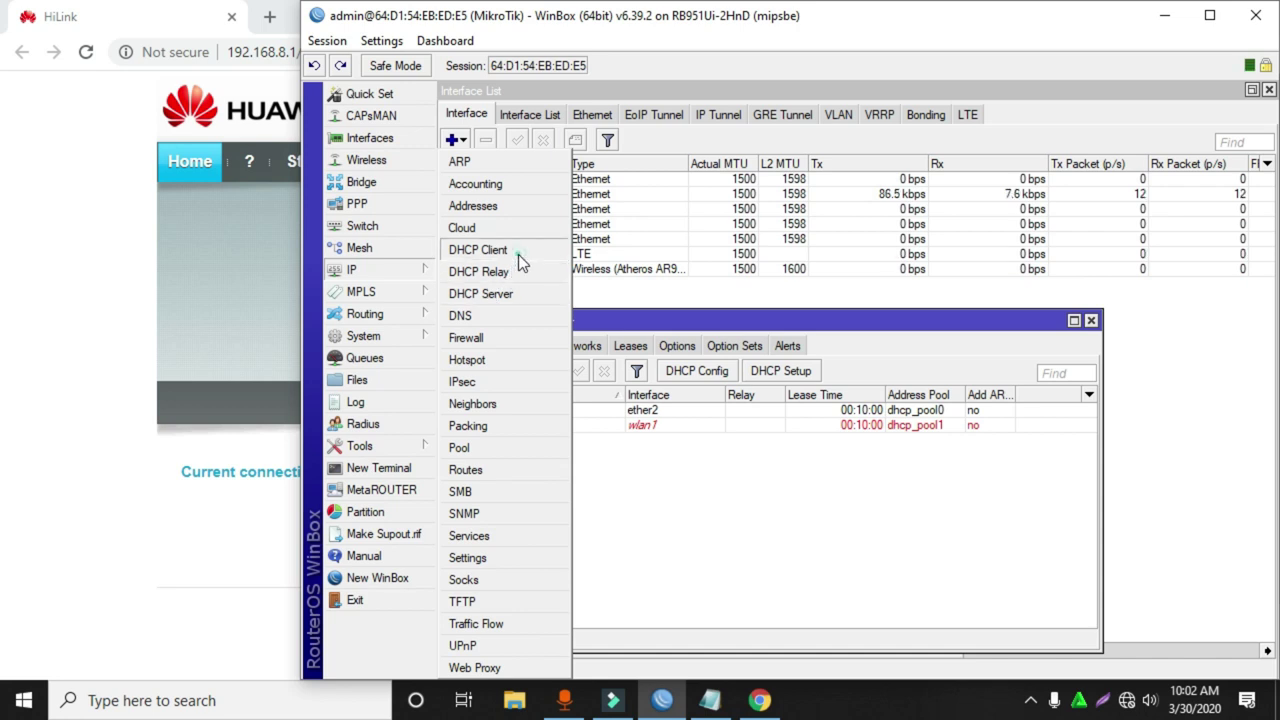
pyautogui.click(490, 249)
pyautogui.moveTo(956, 420); pyautogui.dragTo(994, 419)
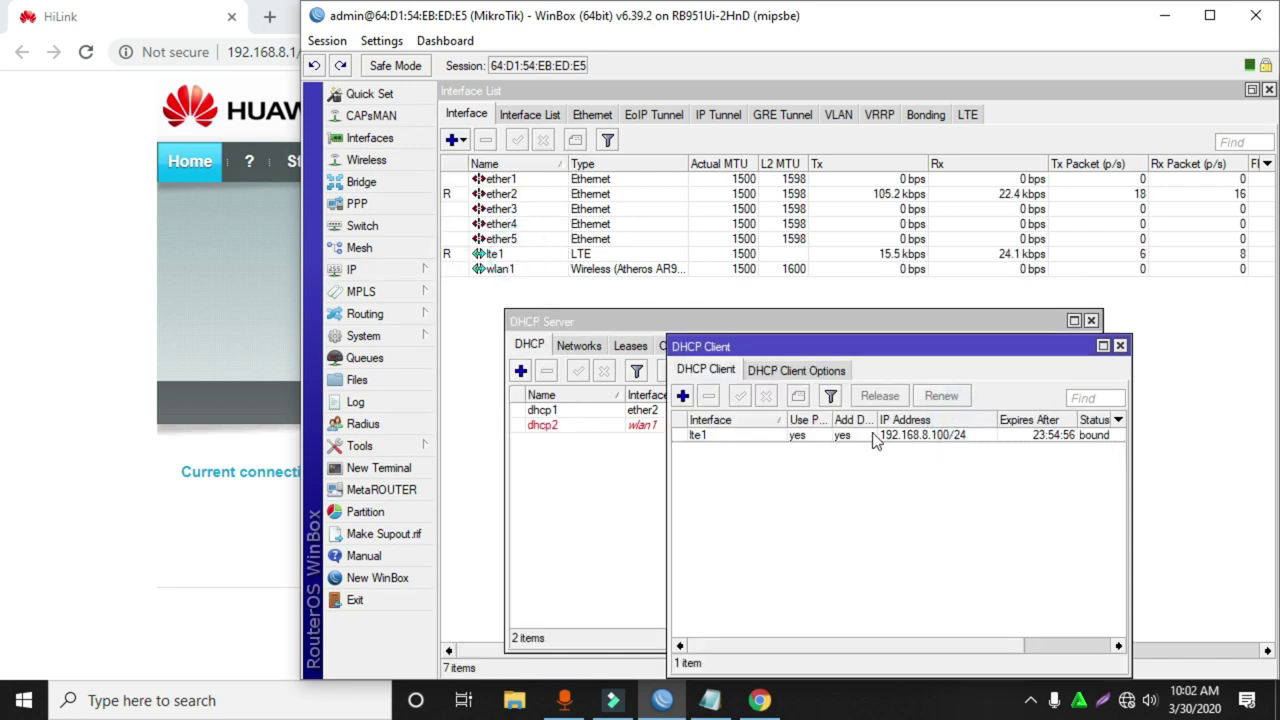
# Find 192.168.8.100/24 on lte1 in IP Addresses, then select 192.168.8.1 on the HiLink page.
pyautogui.click(387, 269)
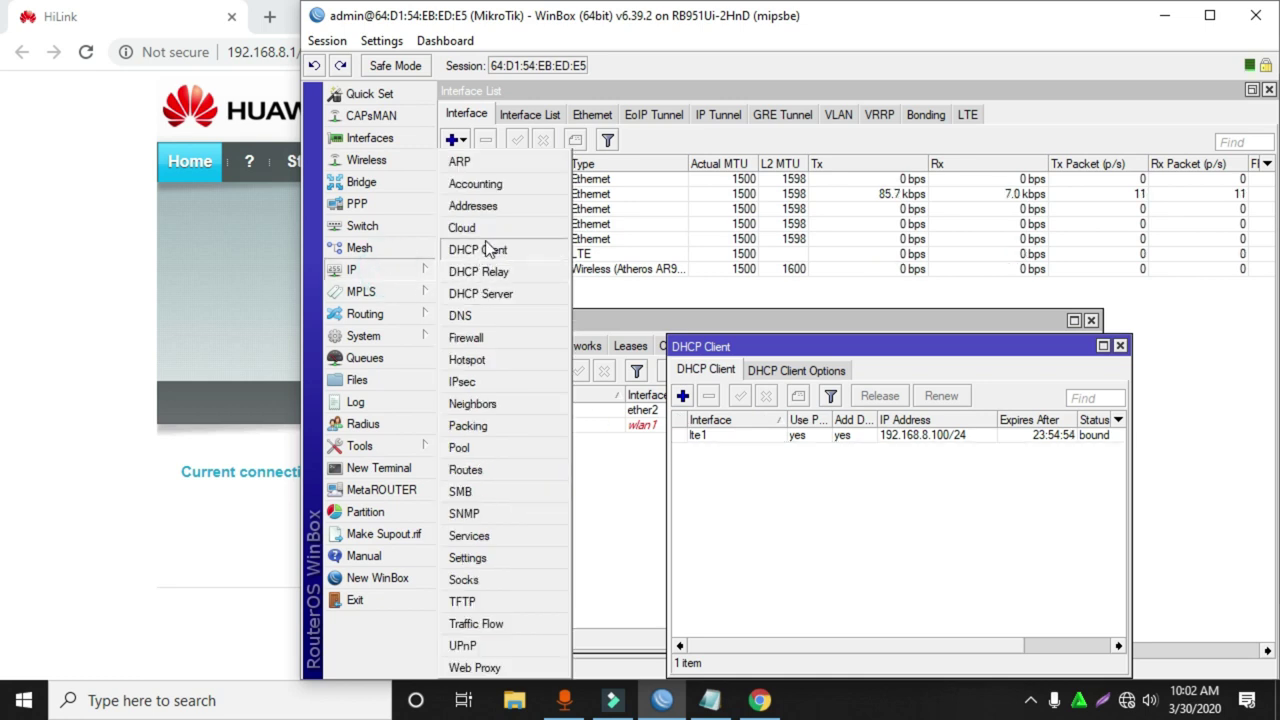
pyautogui.click(480, 205)
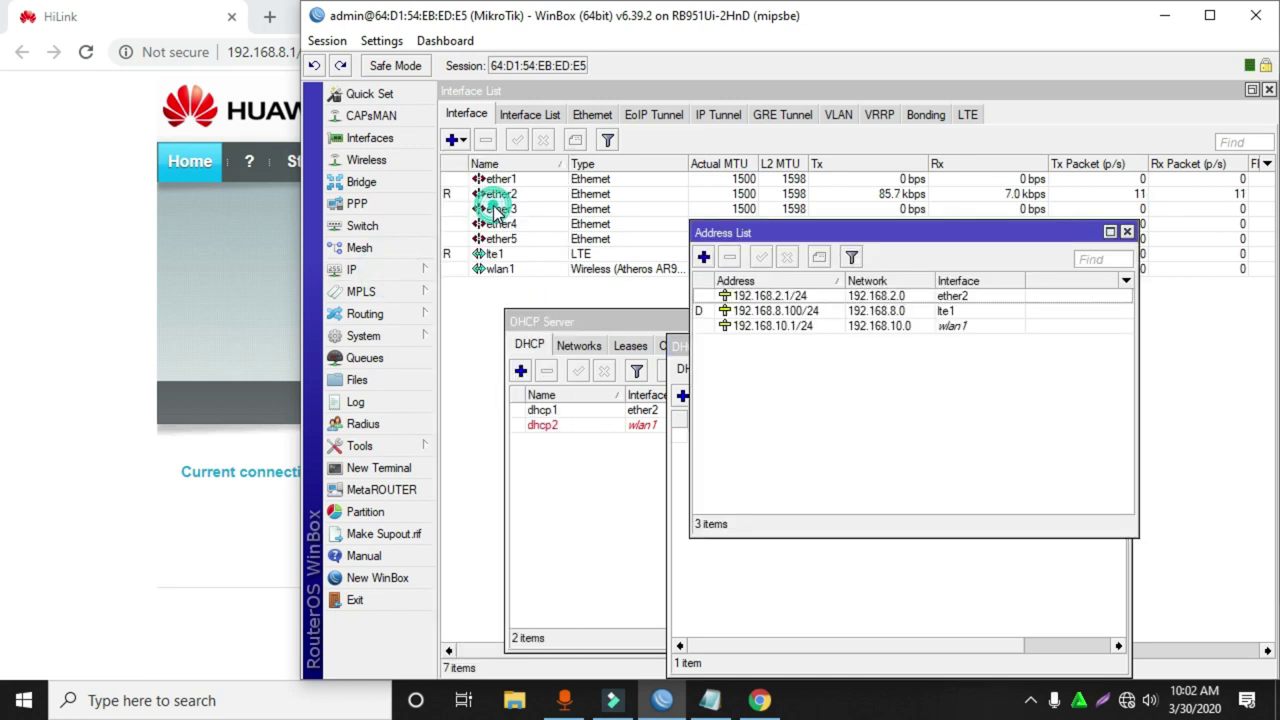
pyautogui.click(815, 311)
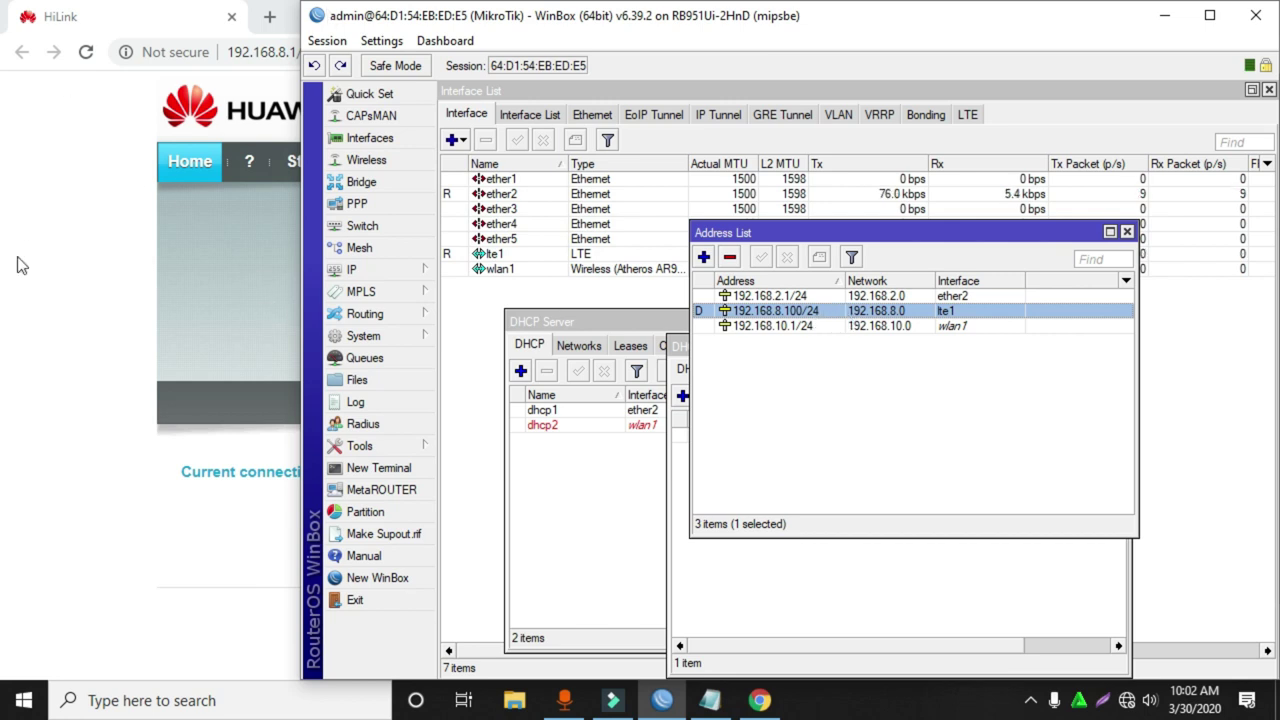
pyautogui.click(29, 394)
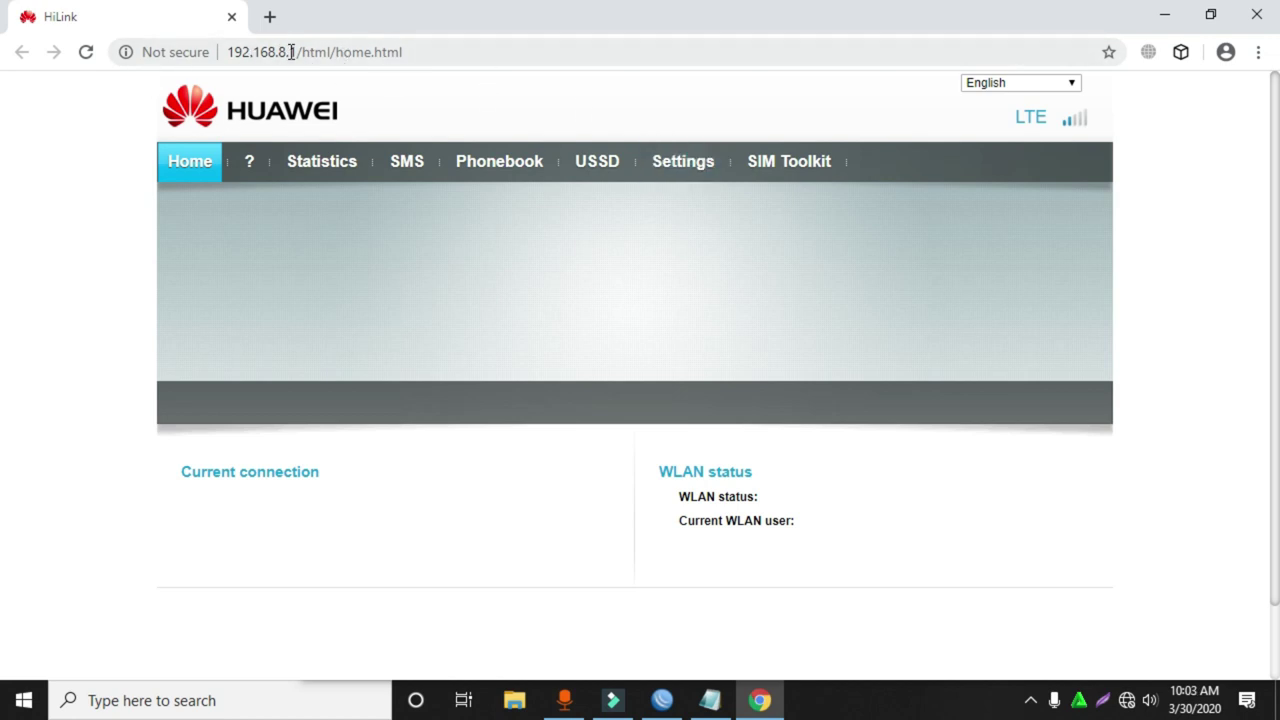
pyautogui.moveTo(298, 52); pyautogui.dragTo(231, 45)
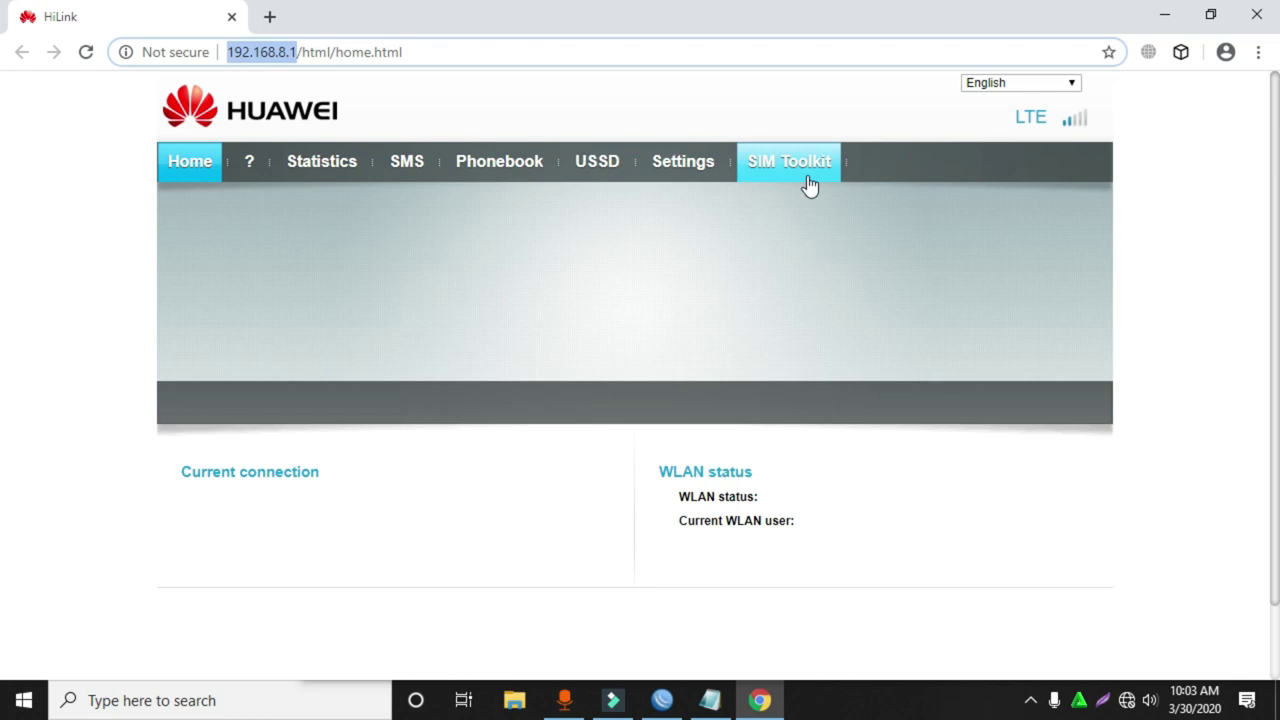
# Open HiLink Settings > Dial-up > Profile Management and open Modem.txt from the desktop.
pyautogui.click(684, 166)
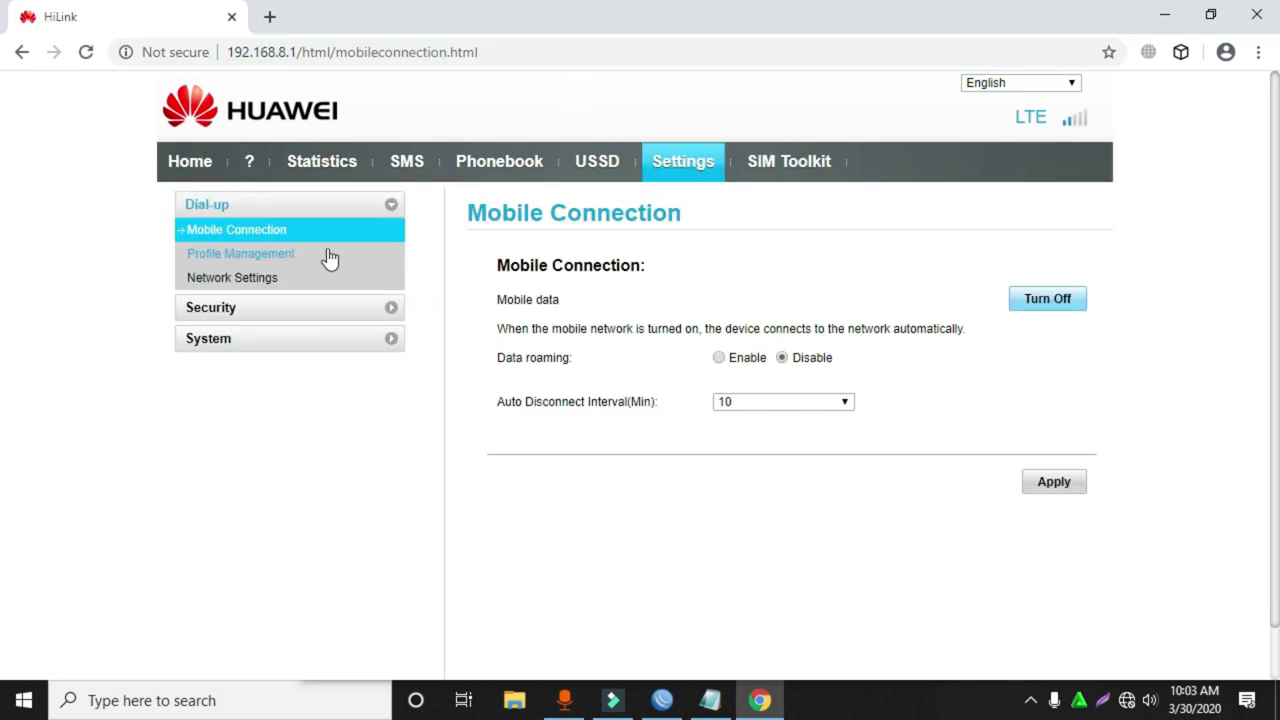
pyautogui.click(274, 258)
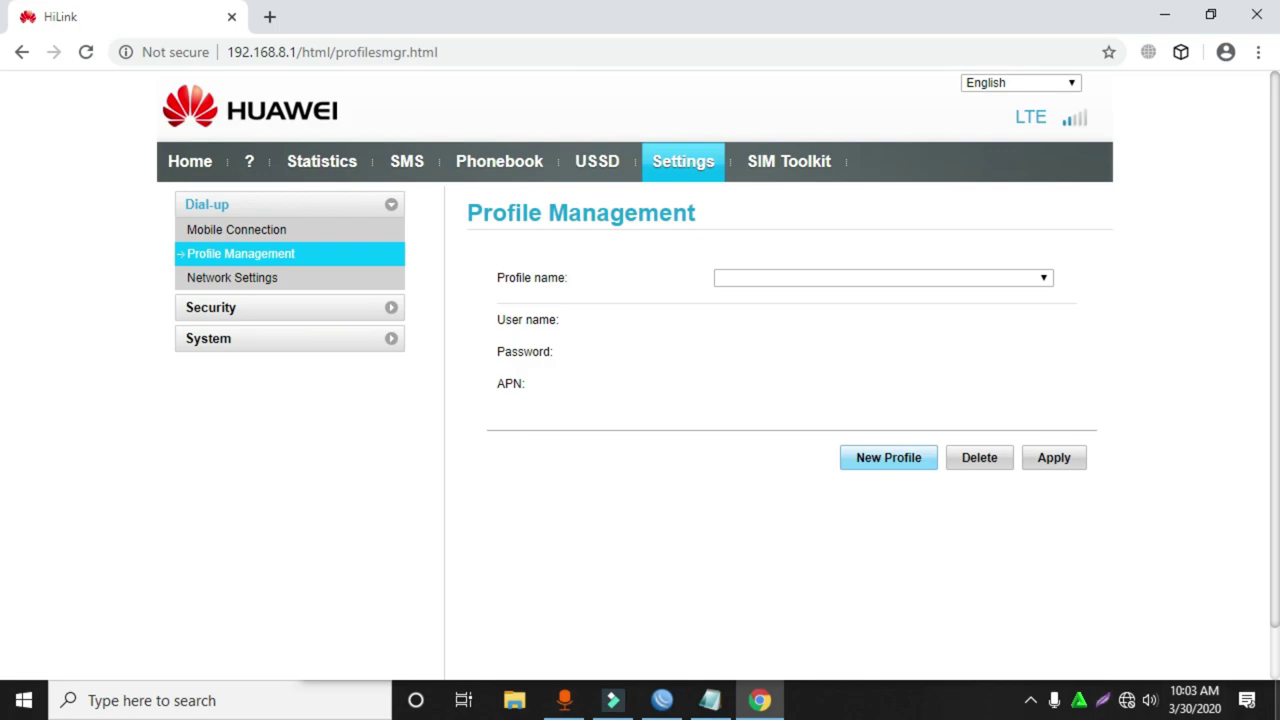
pyautogui.click(1276, 704)
pyautogui.doubleClick(111, 38)
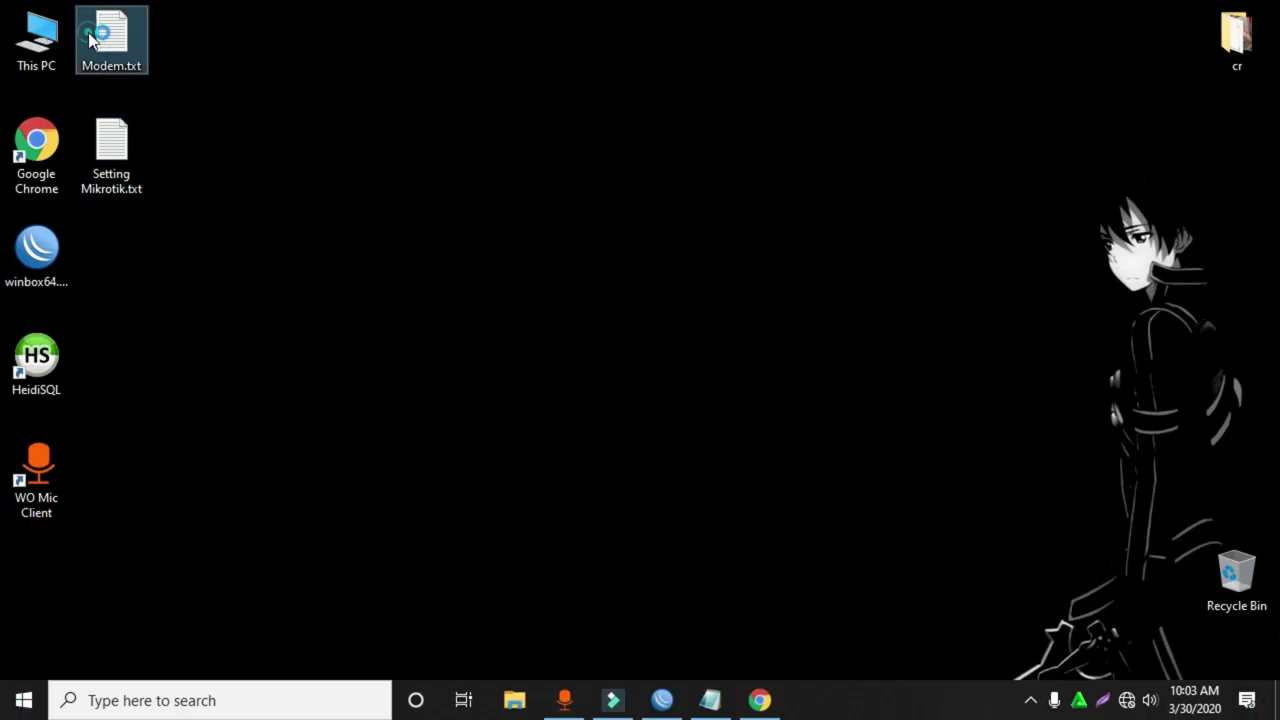
# Tile Modem.txt on the left and HiLink on the right, then select the APN Smartfren4G.
pyautogui.moveTo(635, 12); pyautogui.dragTo(2, 60)
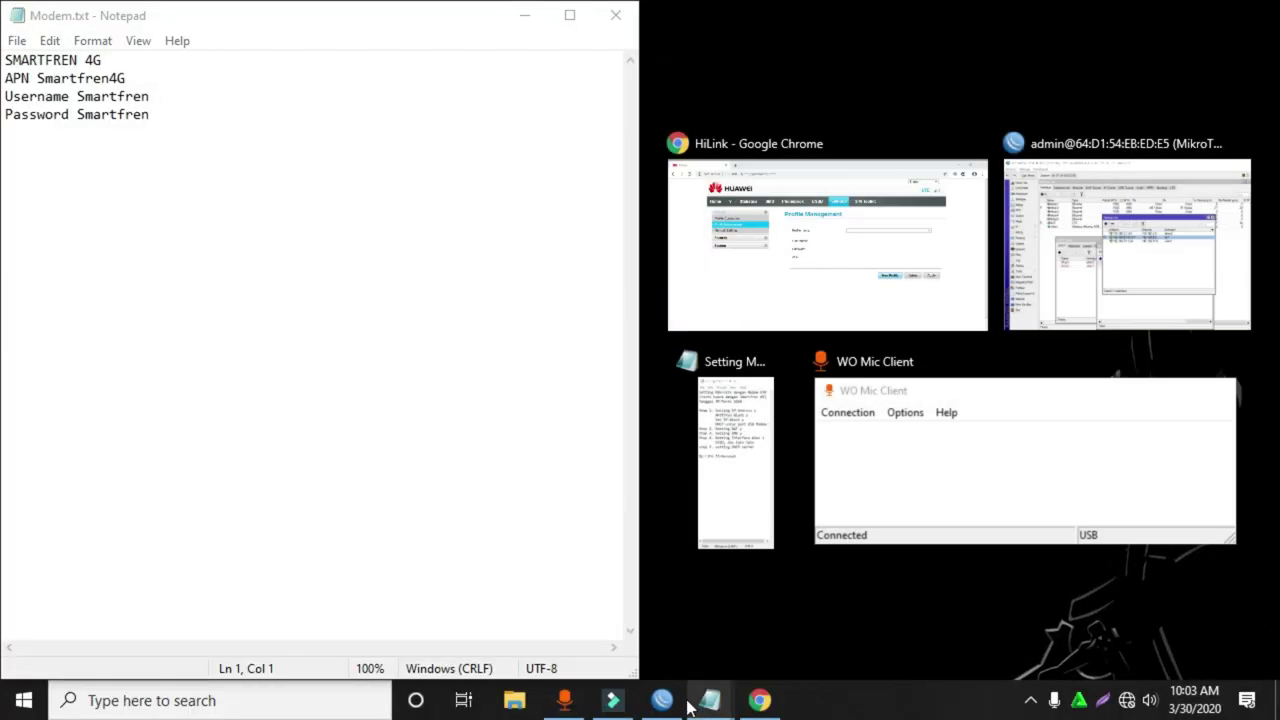
pyautogui.click(760, 700)
pyautogui.moveTo(720, 15); pyautogui.dragTo(1278, 140)
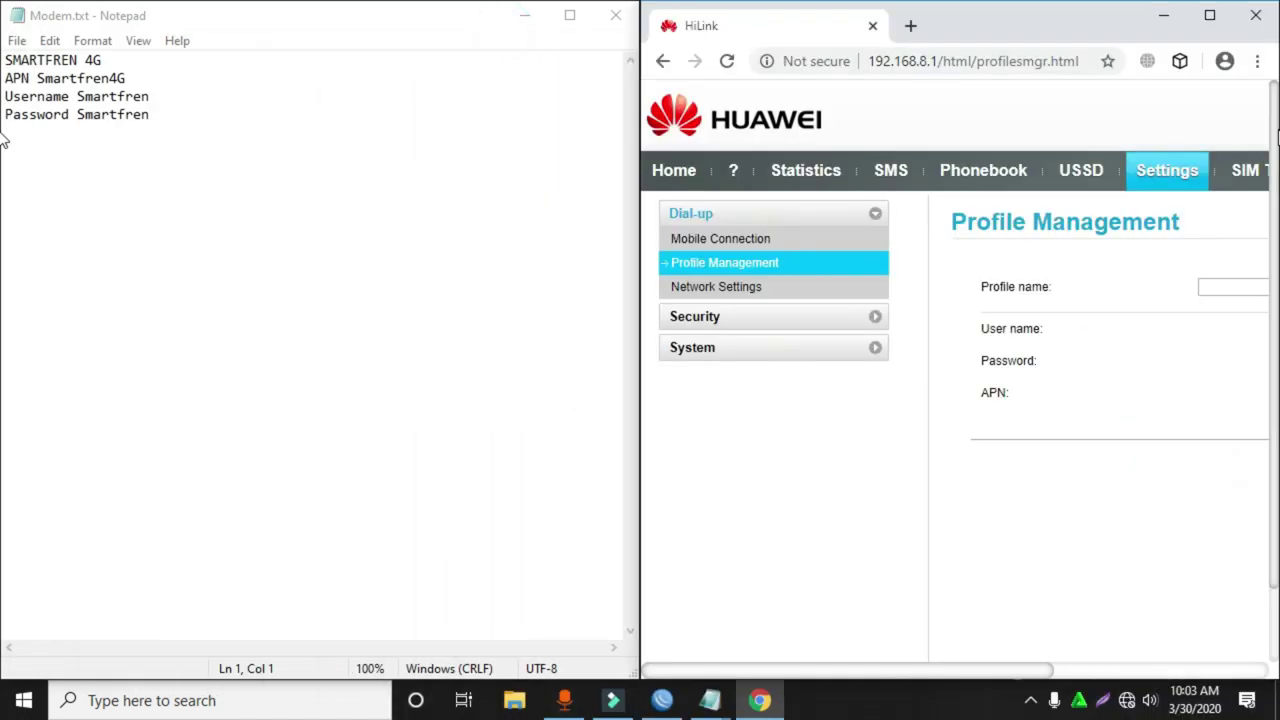
pyautogui.moveTo(636, 170); pyautogui.dragTo(212, 160)
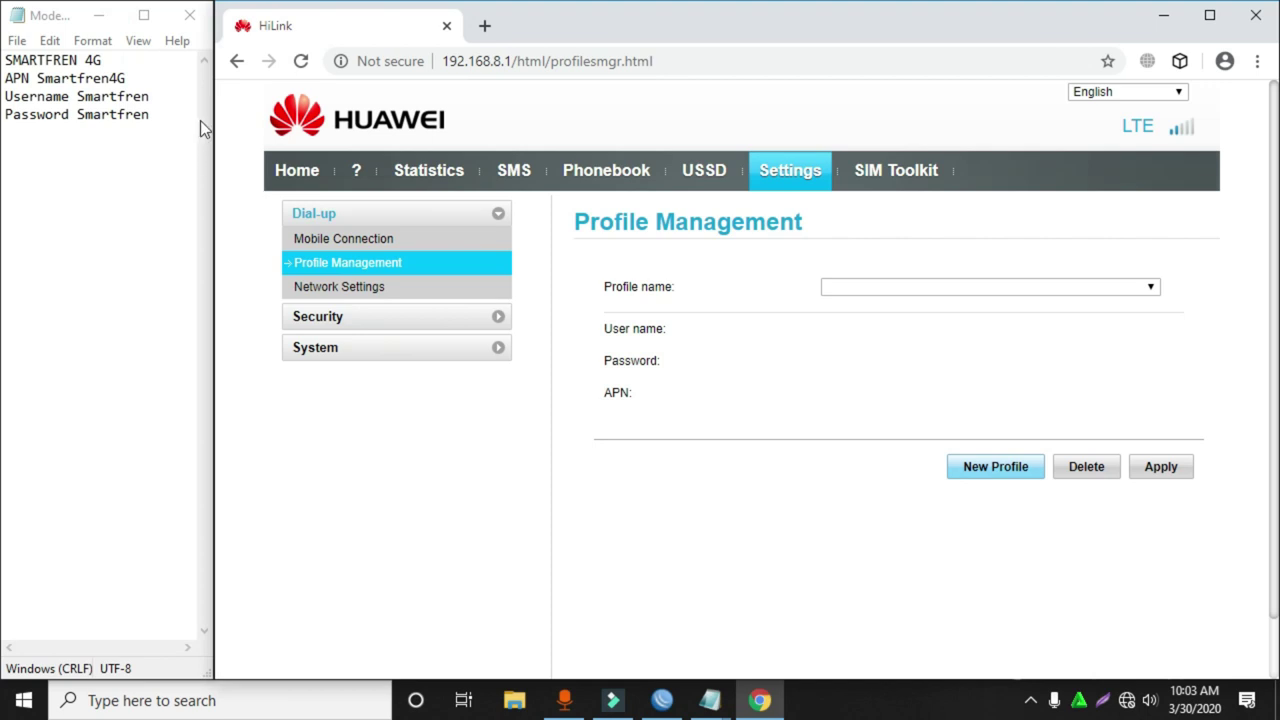
pyautogui.doubleClick(71, 77)
pyautogui.hotkey('ctrl', 'c')
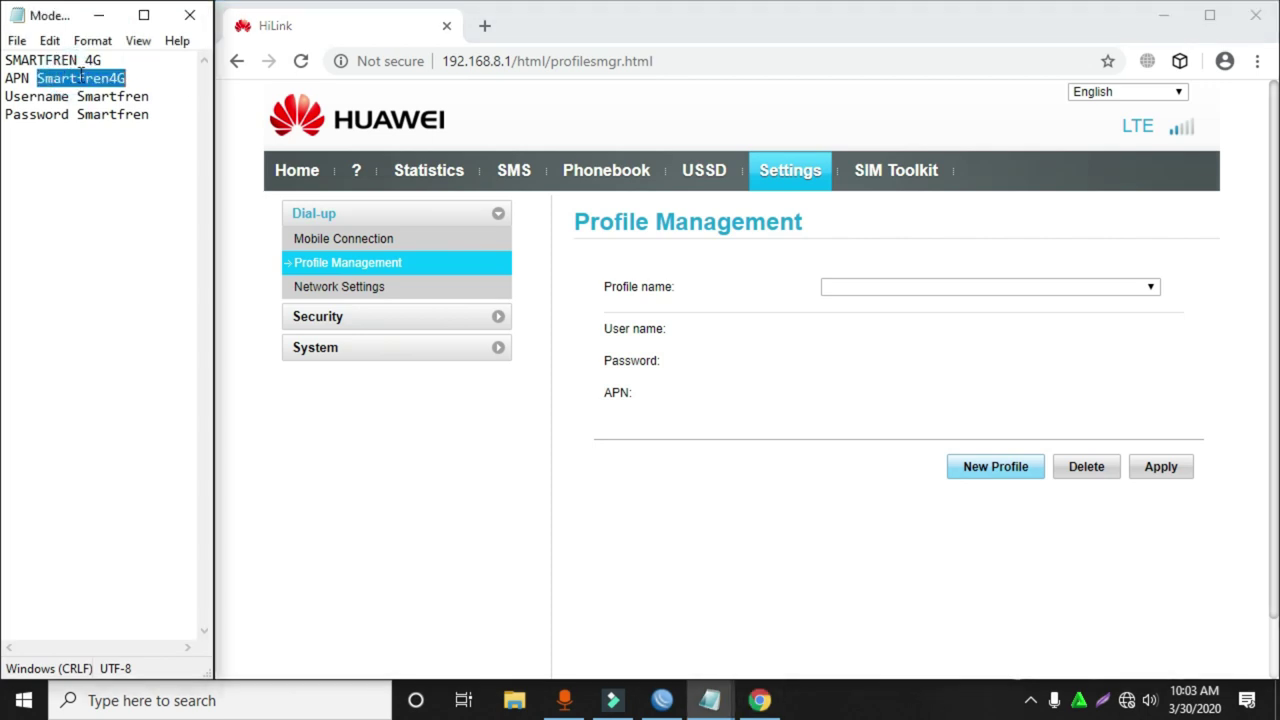
# Start a new profile named 'internet Smartfren' with APN Smartfren4G pasted from the notes.
pyautogui.click(995, 466)
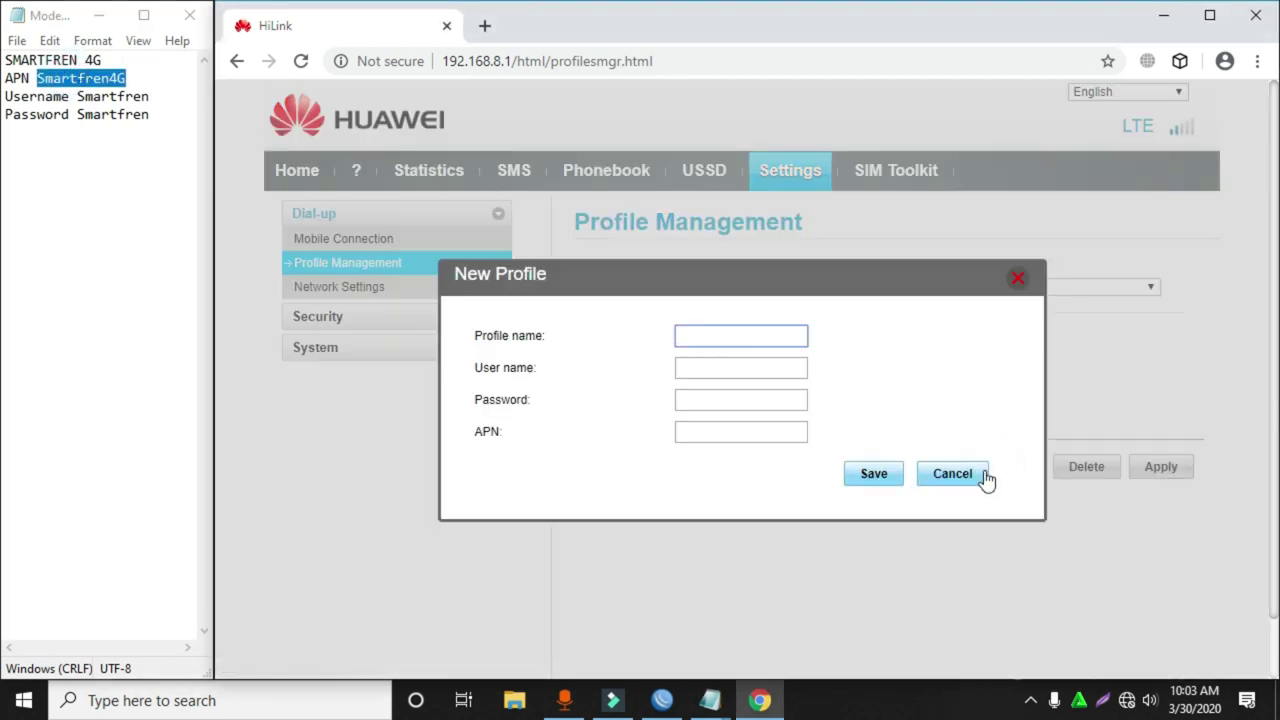
pyautogui.write('internet Smartfren')
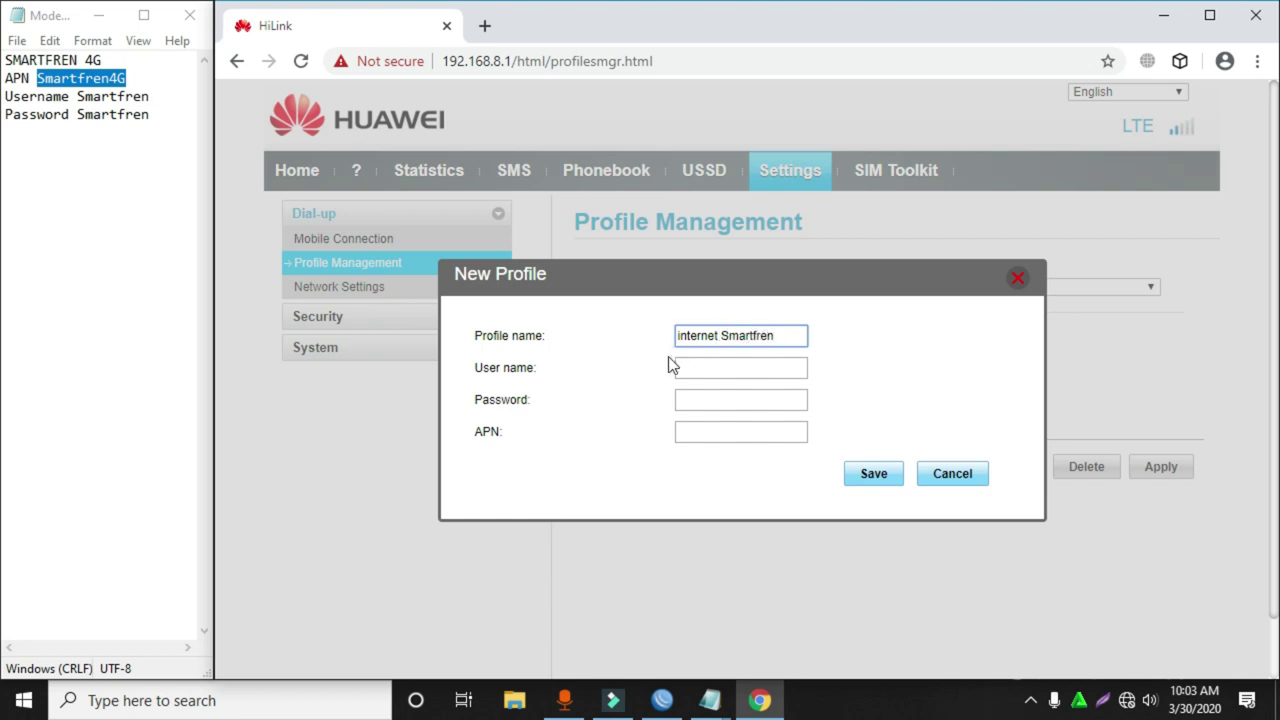
pyautogui.click(709, 432)
pyautogui.hotkey('ctrl', 'v')
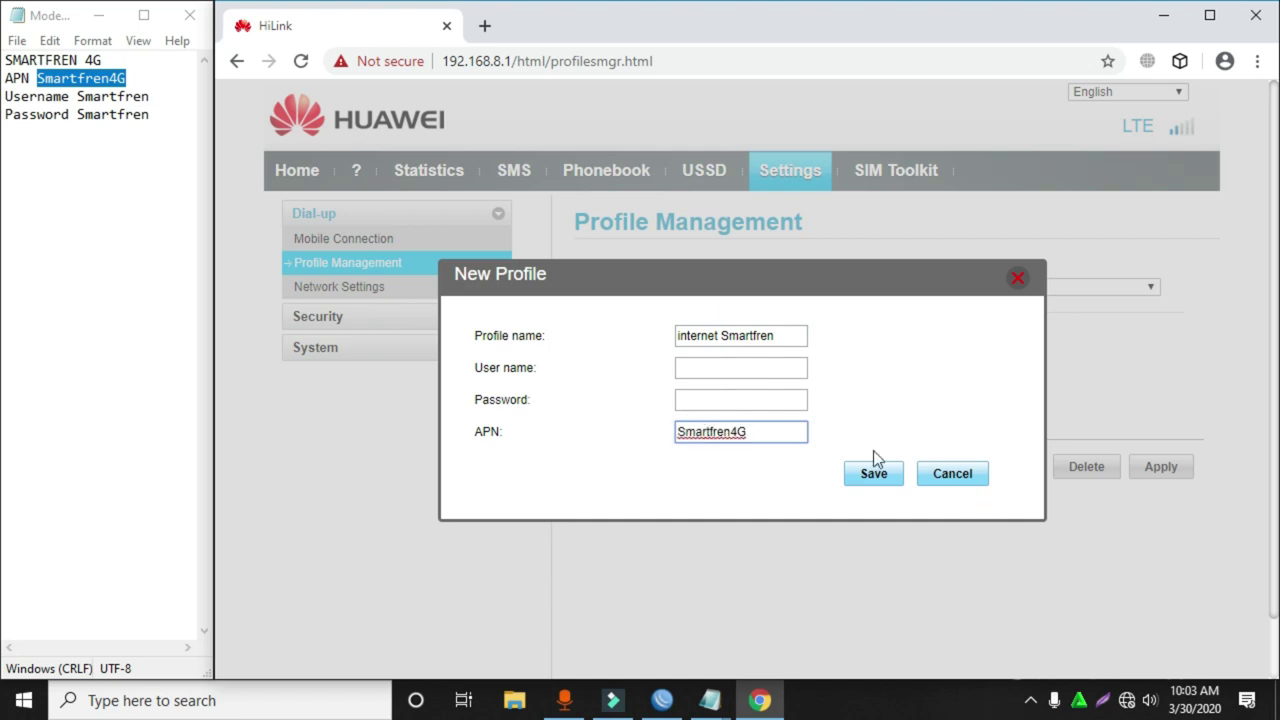
# Paste the user name and password from Modem.txt, save the profile, and return Home.
pyautogui.click(90, 100)
pyautogui.doubleClick(112, 96)
pyautogui.hotkey('ctrl', 'c')
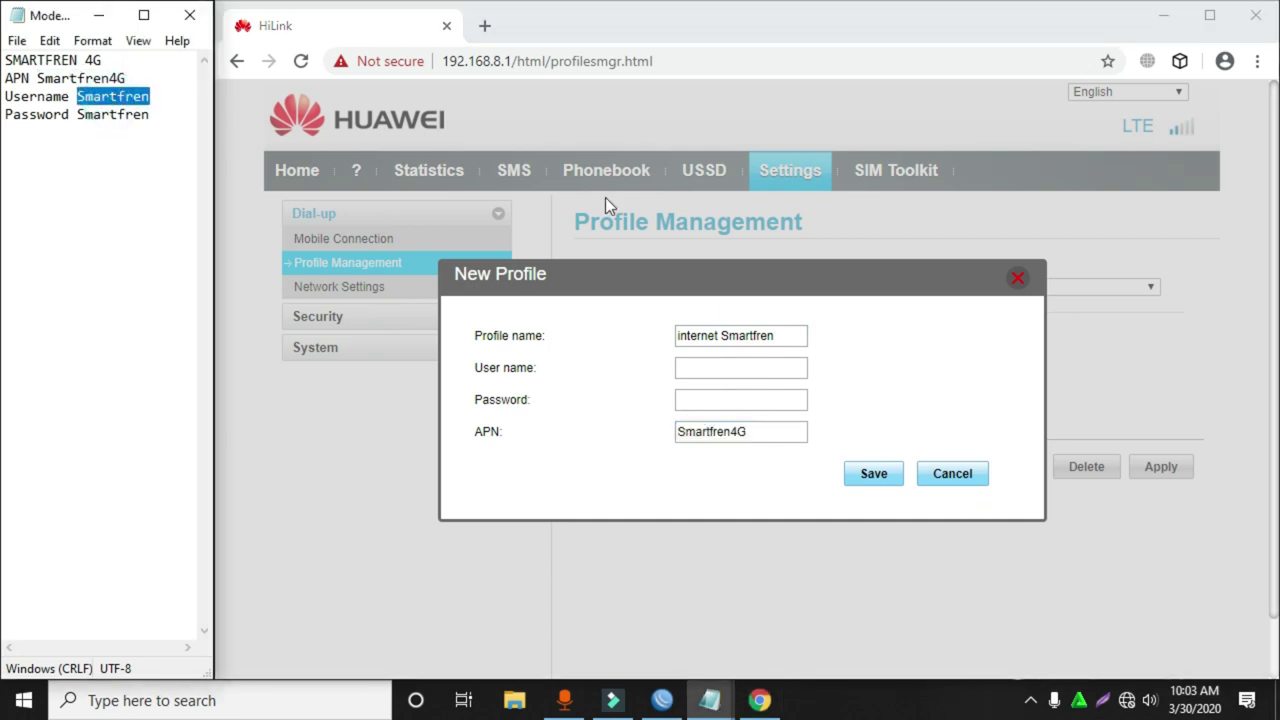
pyautogui.click(754, 376)
pyautogui.hotkey('ctrl', 'v')
pyautogui.click(712, 399)
pyautogui.hotkey('ctrl', 'v')
pyautogui.click(874, 478)
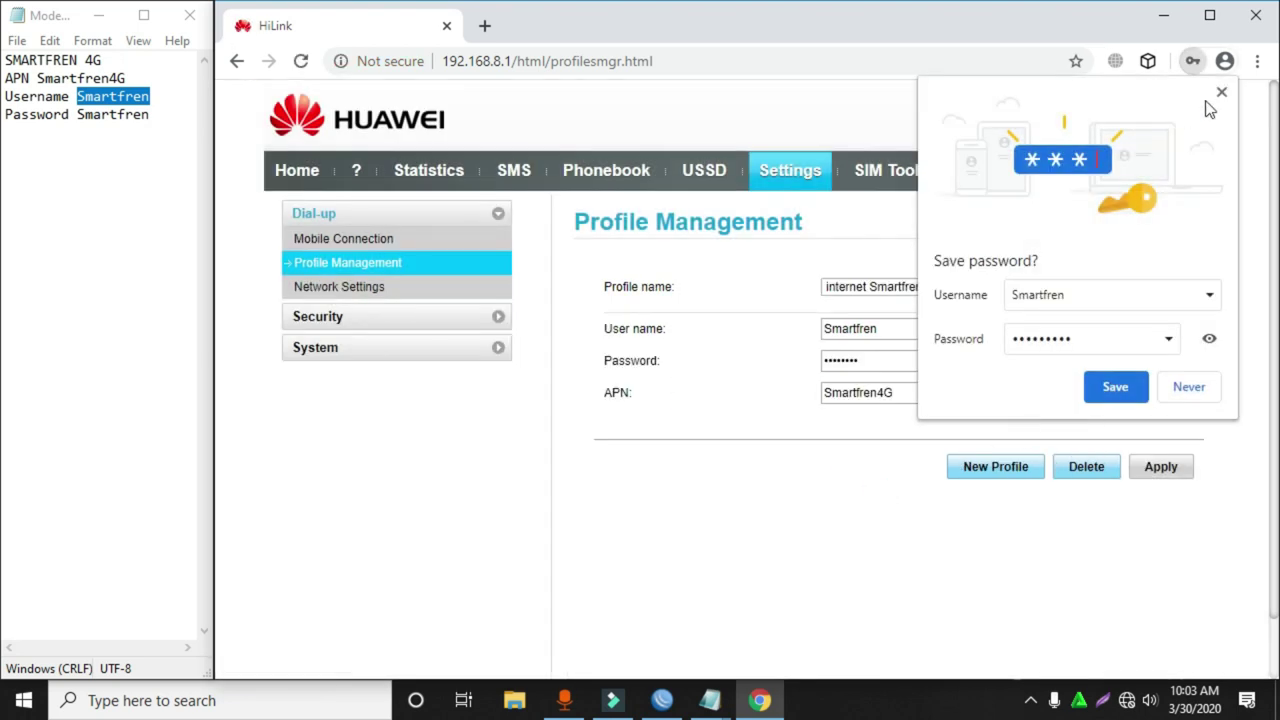
pyautogui.click(1220, 92)
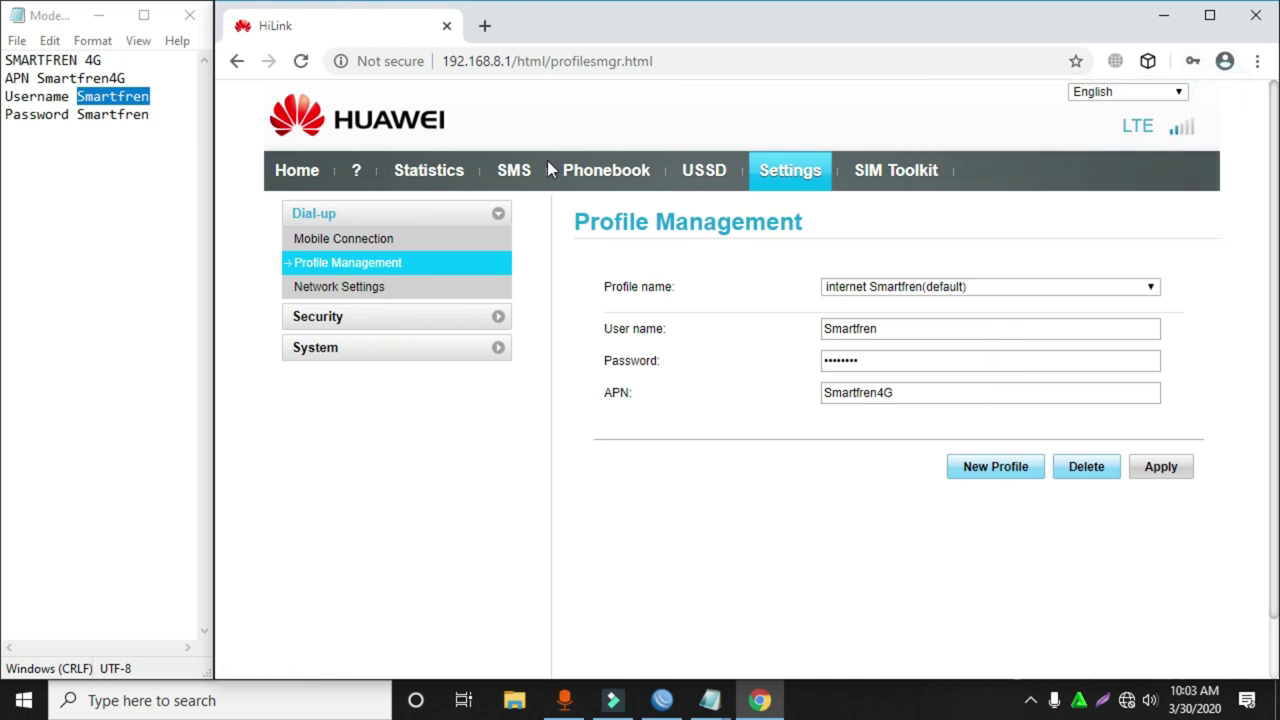
pyautogui.click(300, 176)
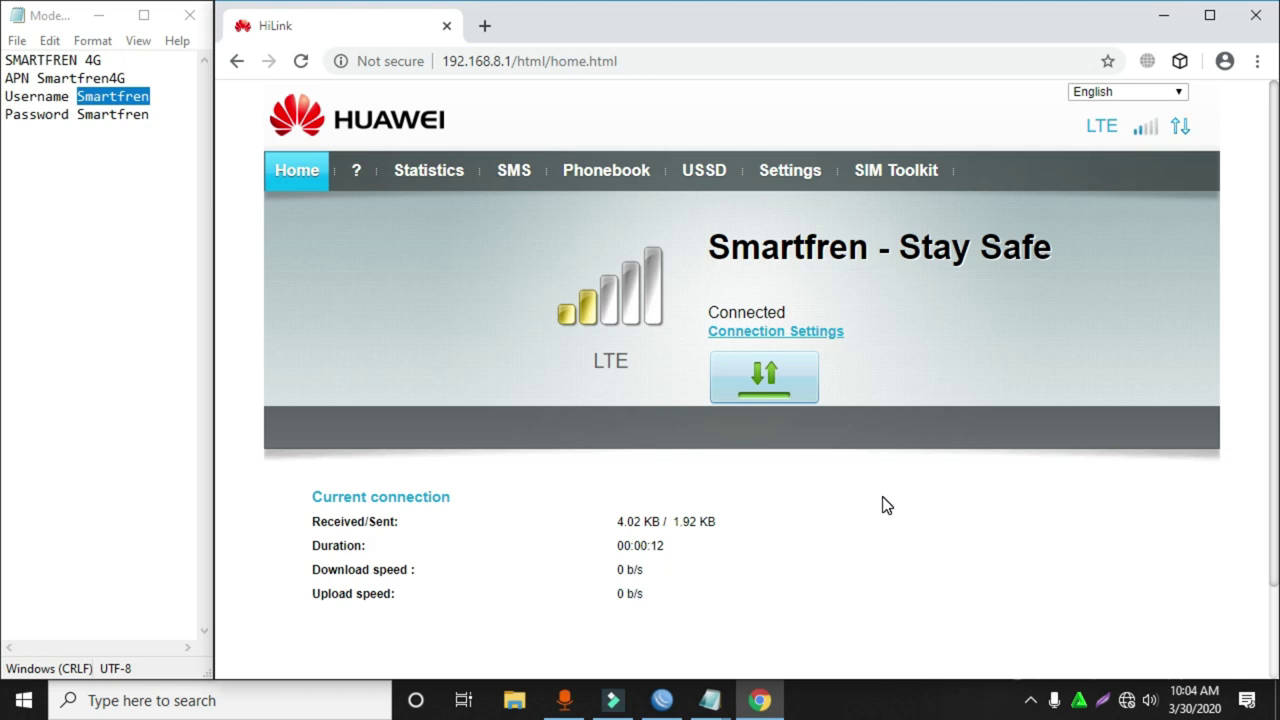
# Open the network adapter list from Network & Internet > Ethernet settings.
pyautogui.moveTo(1128, 702)
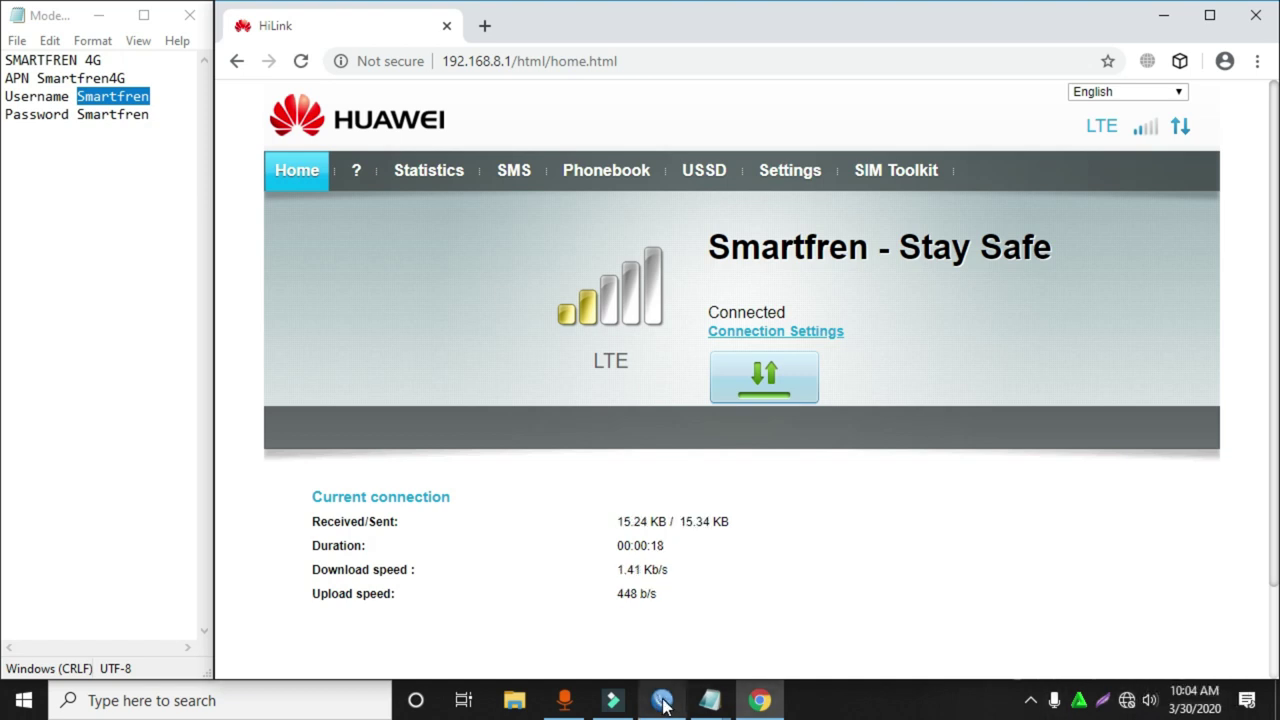
pyautogui.rightClick(1126, 700)
pyautogui.click(1130, 670)
pyautogui.click(80, 279)
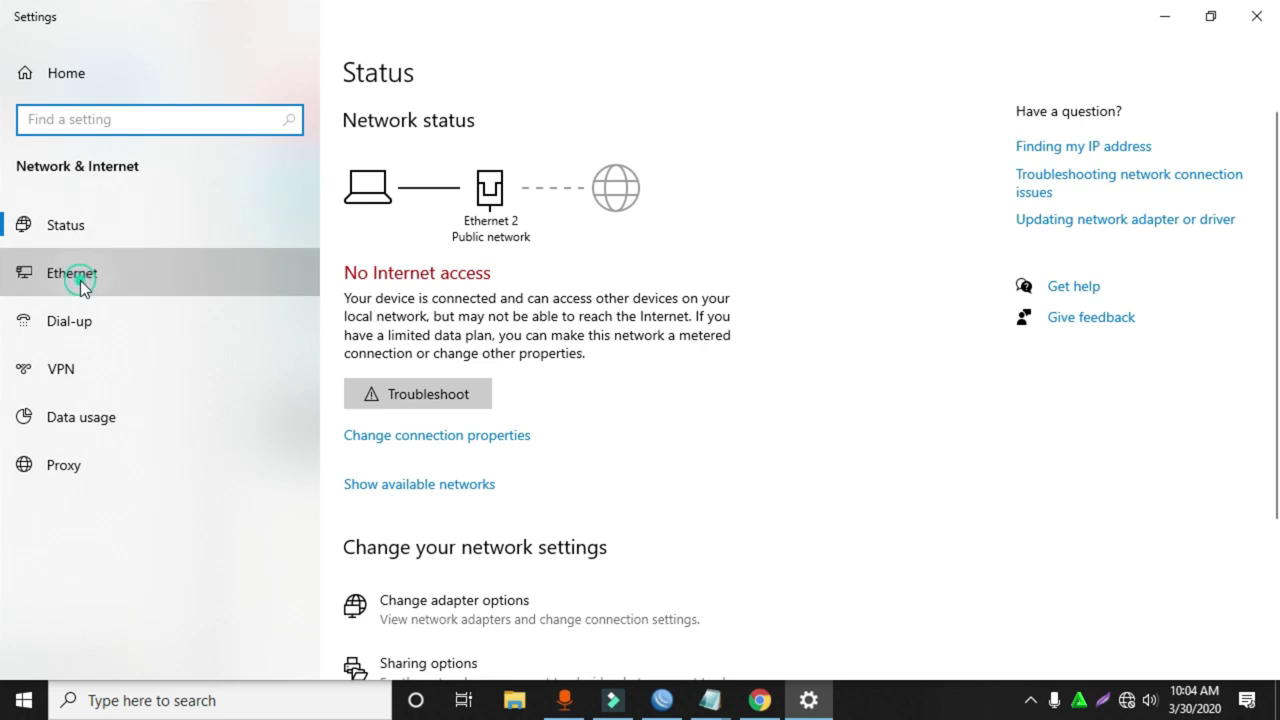
pyautogui.click(1050, 137)
# Disable and re-enable Ethernet 2, then close WinBox and the Network Connections window.
pyautogui.click(351, 203)
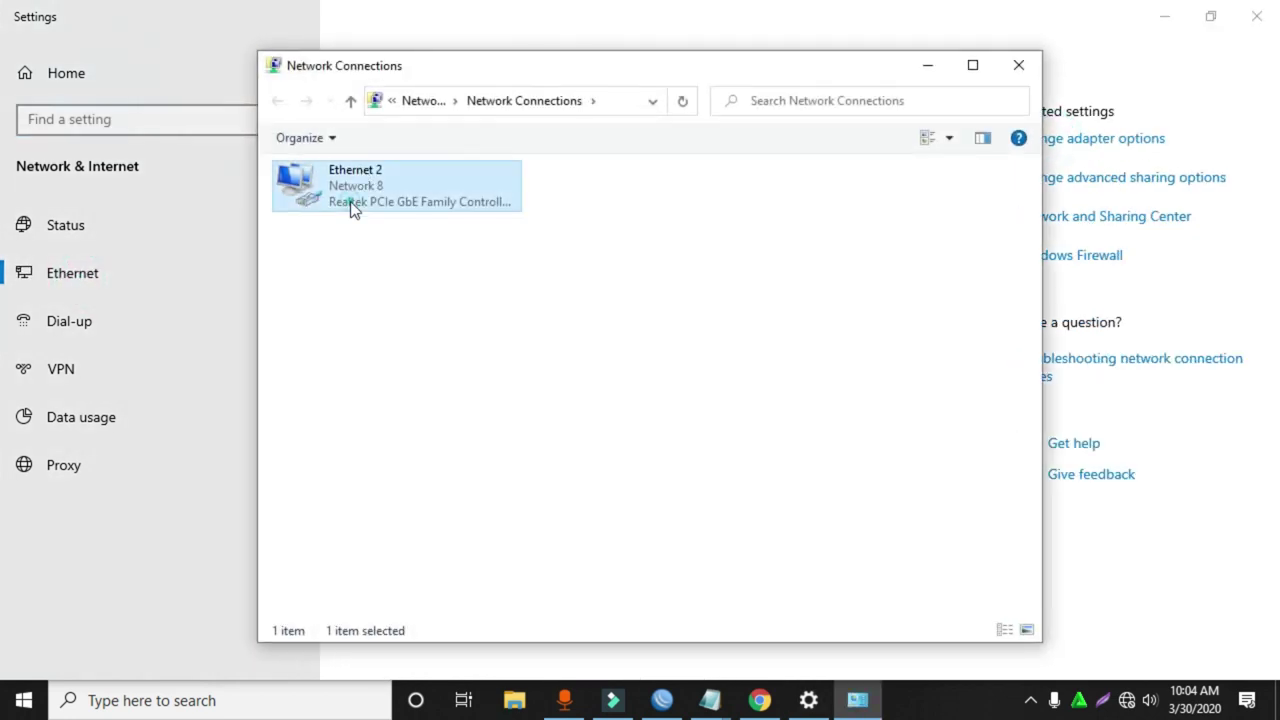
pyautogui.rightClick(351, 203)
pyautogui.click(372, 206)
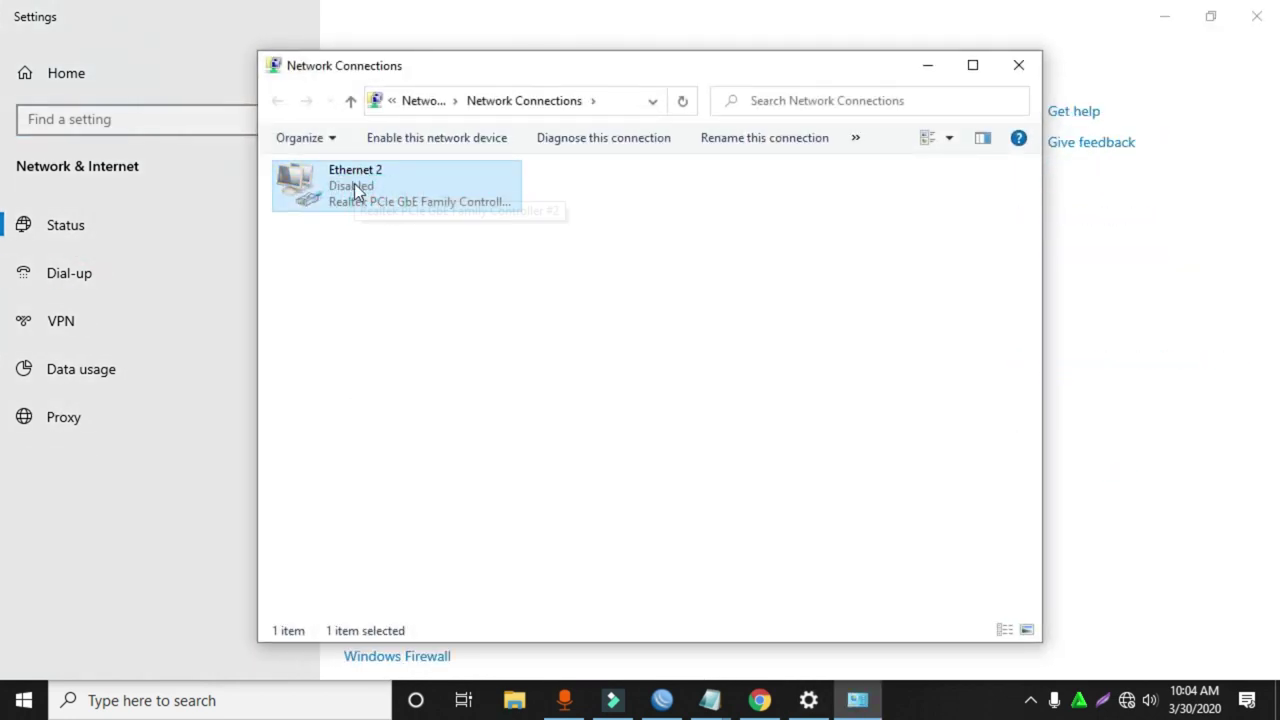
pyautogui.rightClick(347, 182)
pyautogui.click(376, 195)
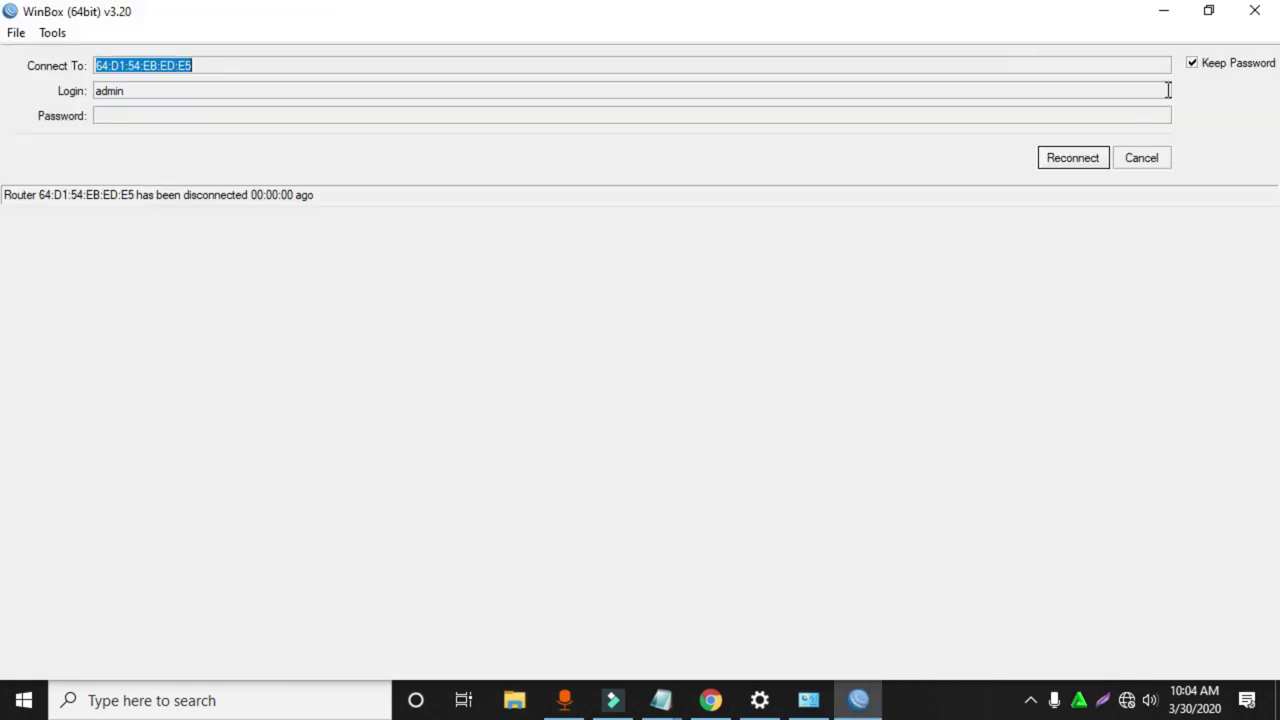
pyautogui.click(1152, 158)
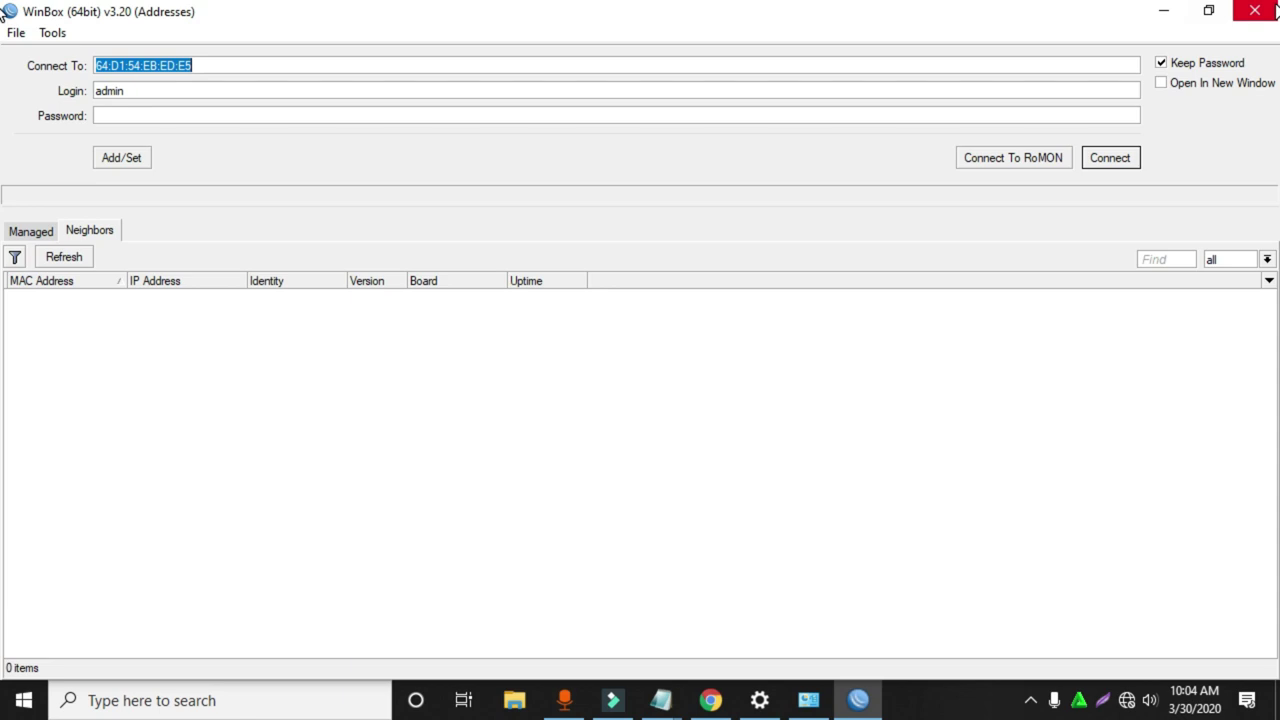
pyautogui.click(1254, 11)
pyautogui.click(1019, 65)
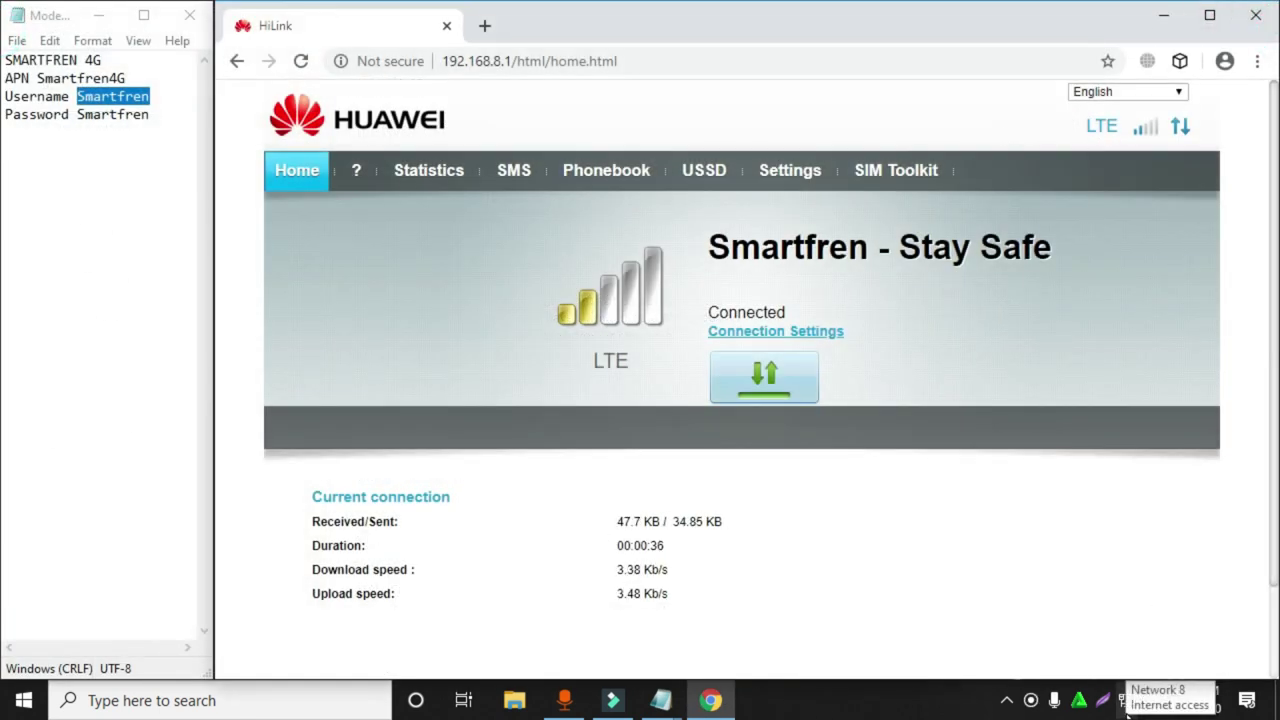
# Close Modem.txt, load YouTube from the Google apps grid in a new tab, then close Chrome.
pyautogui.click(190, 16)
pyautogui.click(1209, 15)
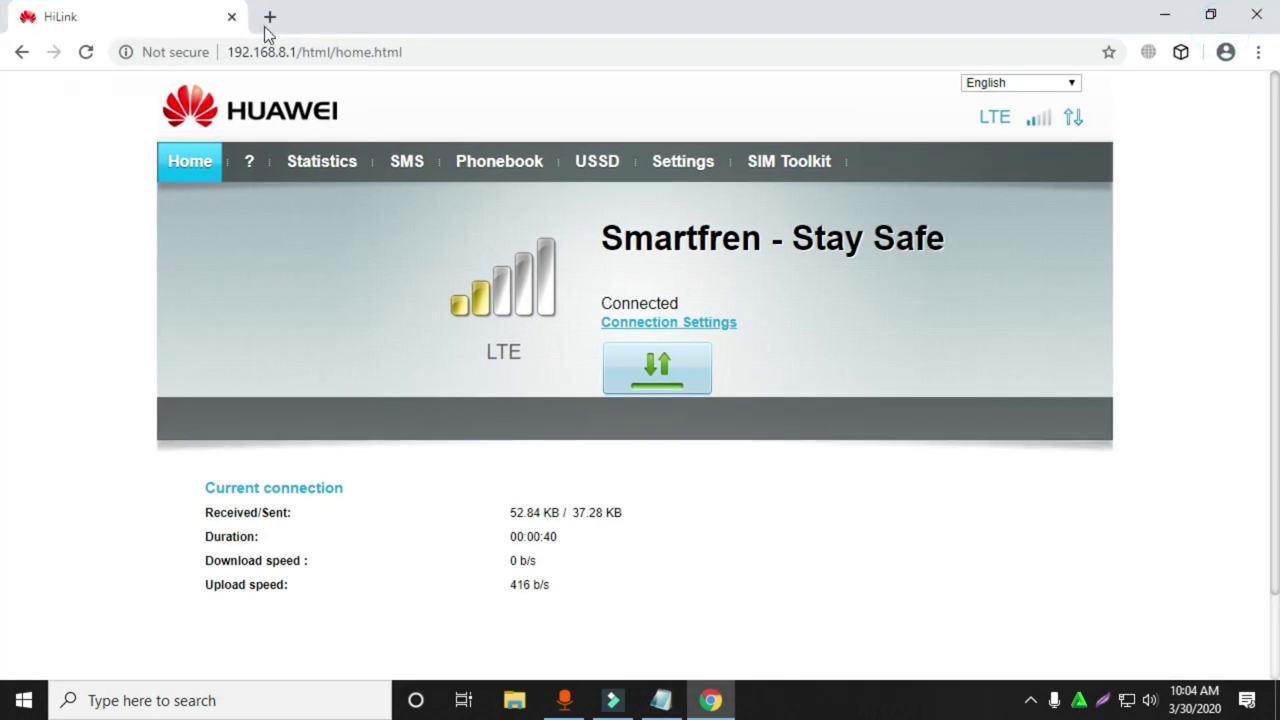
pyautogui.click(269, 17)
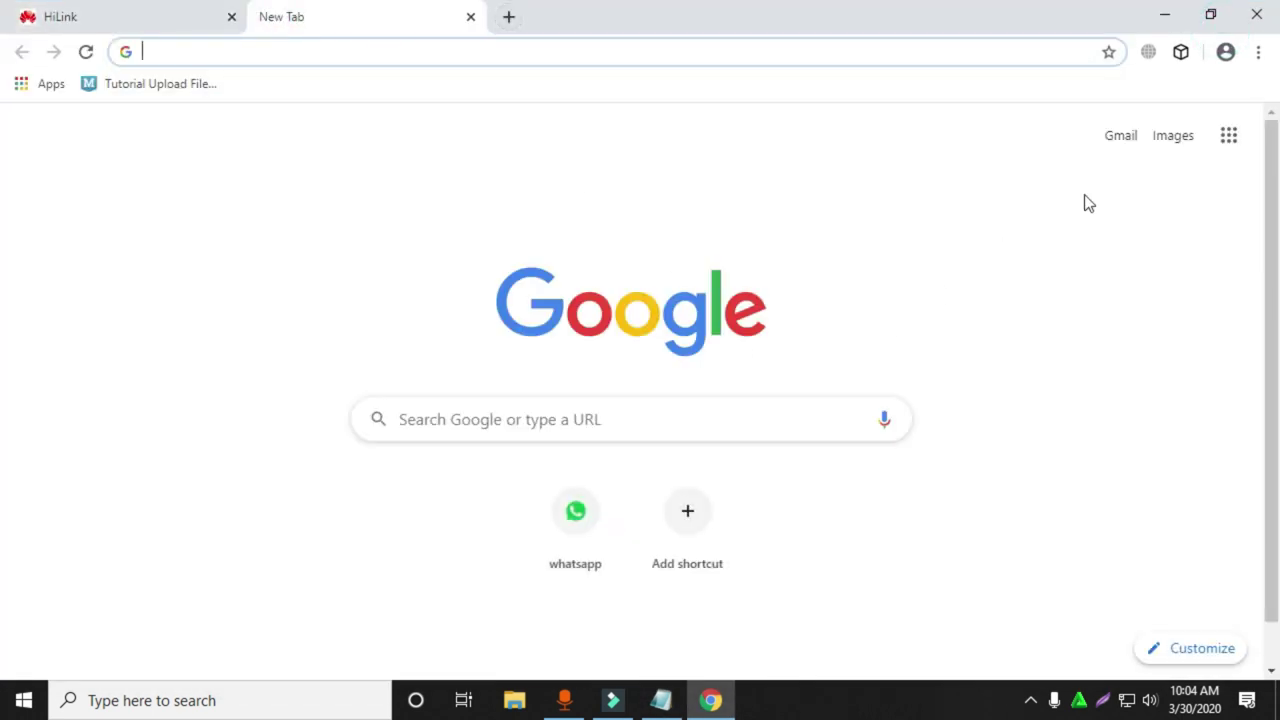
pyautogui.click(1230, 140)
pyautogui.click(982, 335)
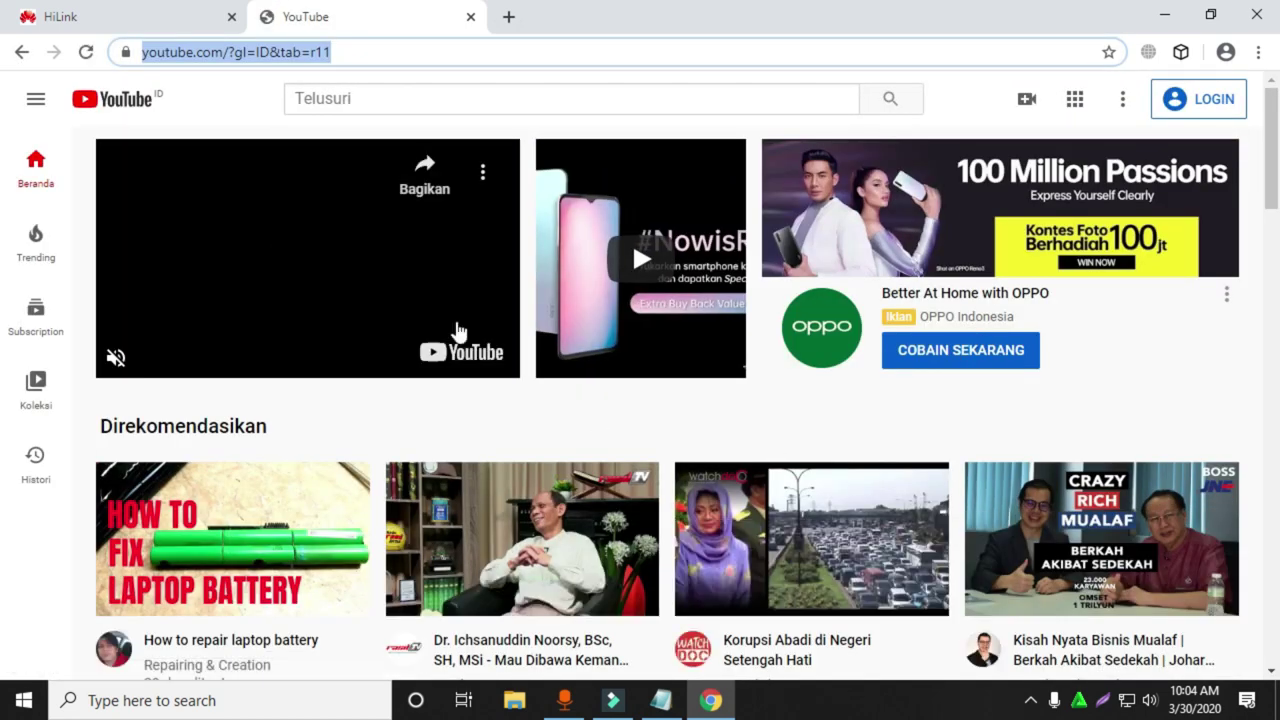
pyautogui.click(470, 18)
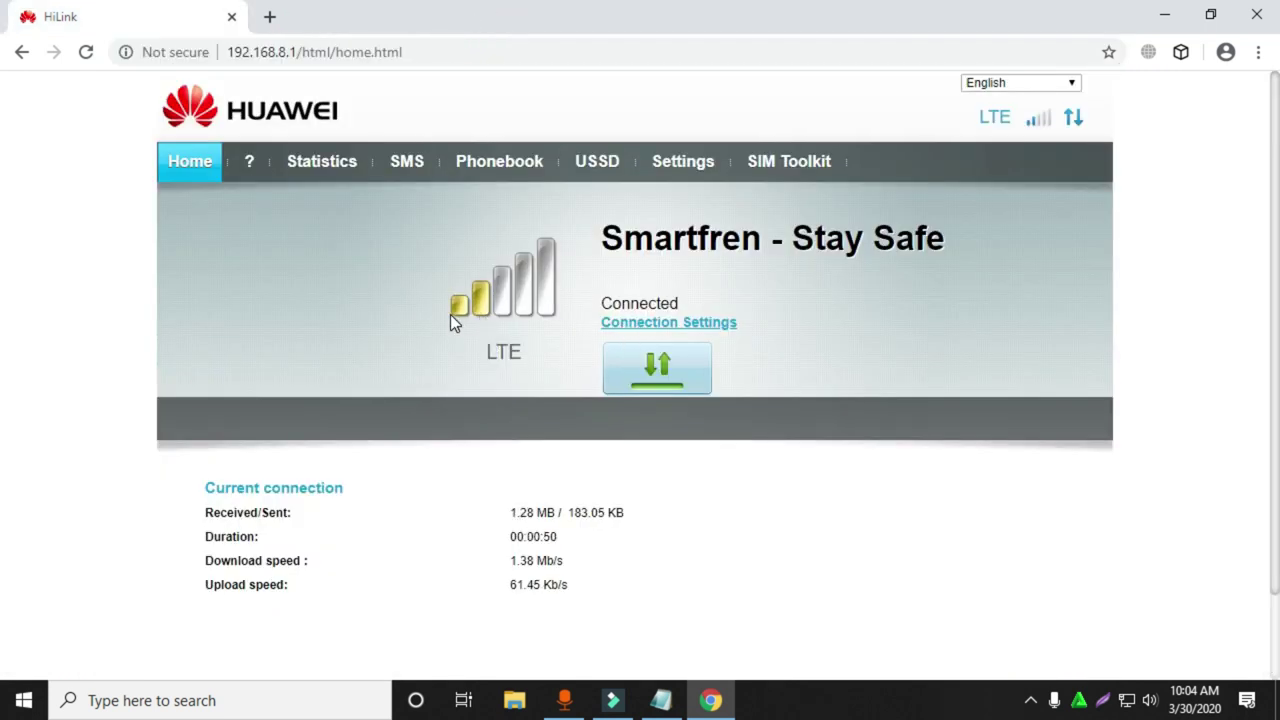
pyautogui.doubleClick(495, 357)
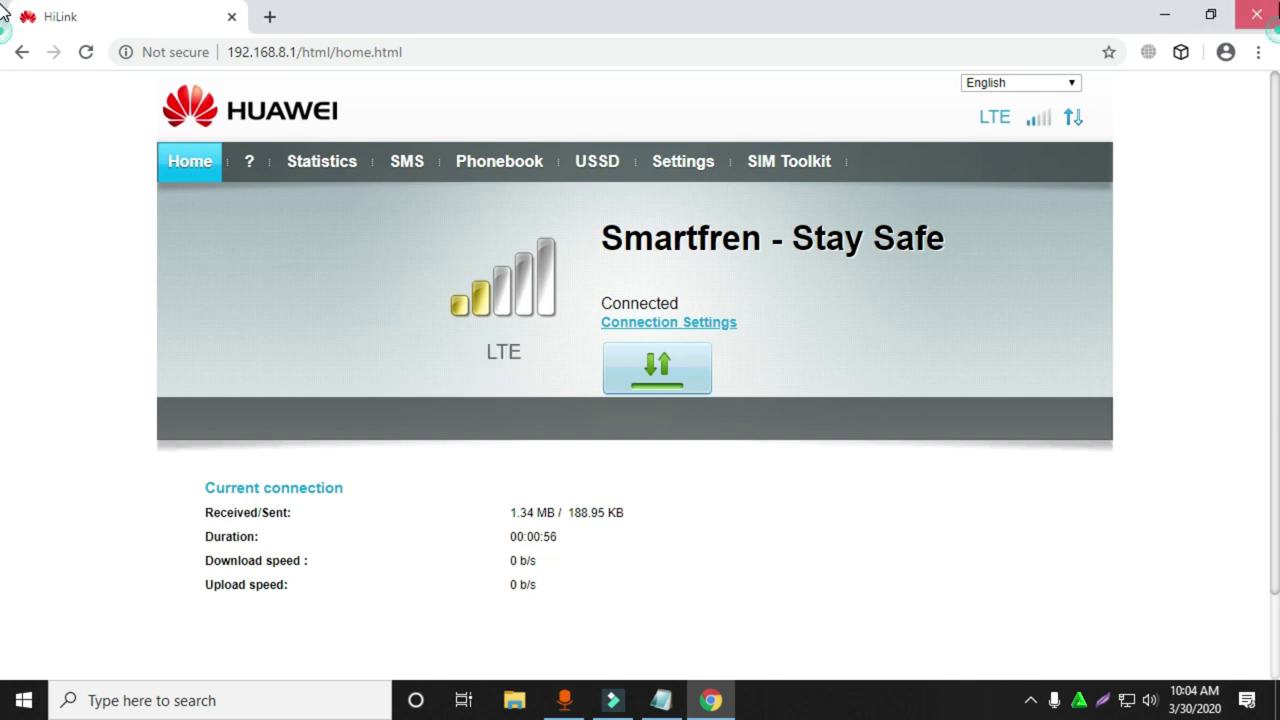
pyautogui.click(1256, 16)
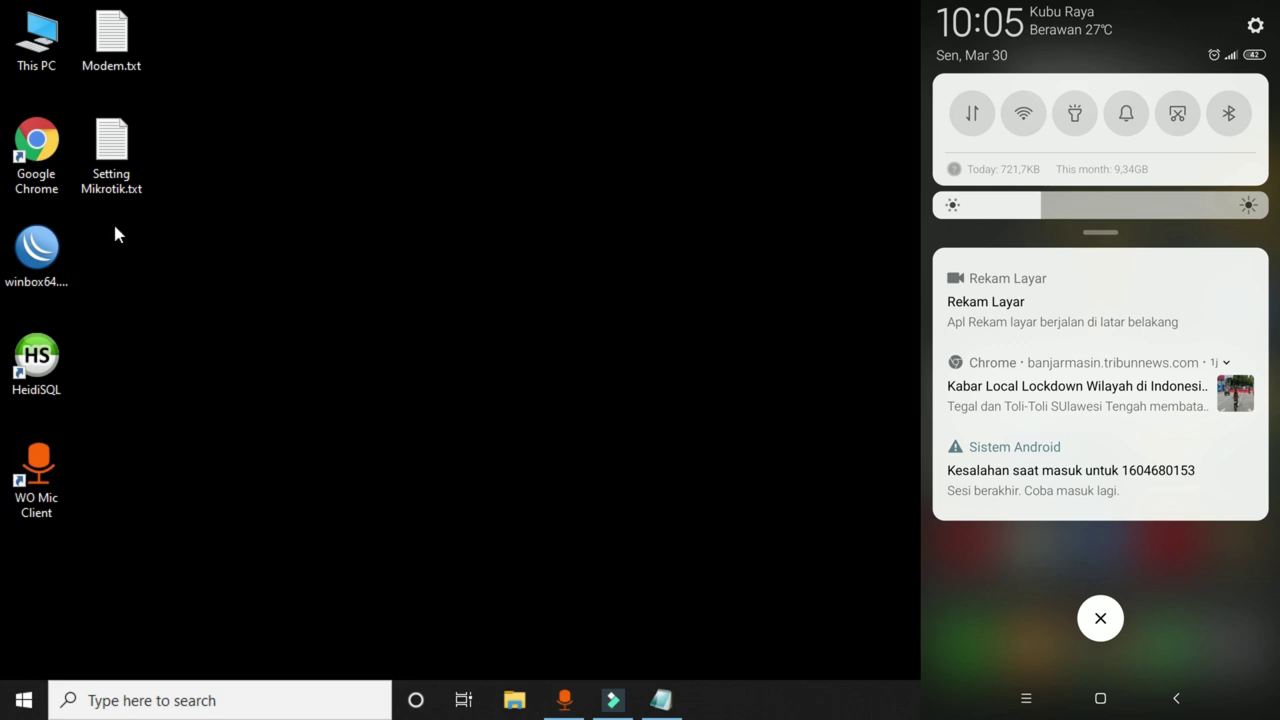
# Launch WinBox and connect to the MikroTik router 64:D1:54:EB:ED:E5 at 192.168.2.1.
pyautogui.doubleClick(45, 245)
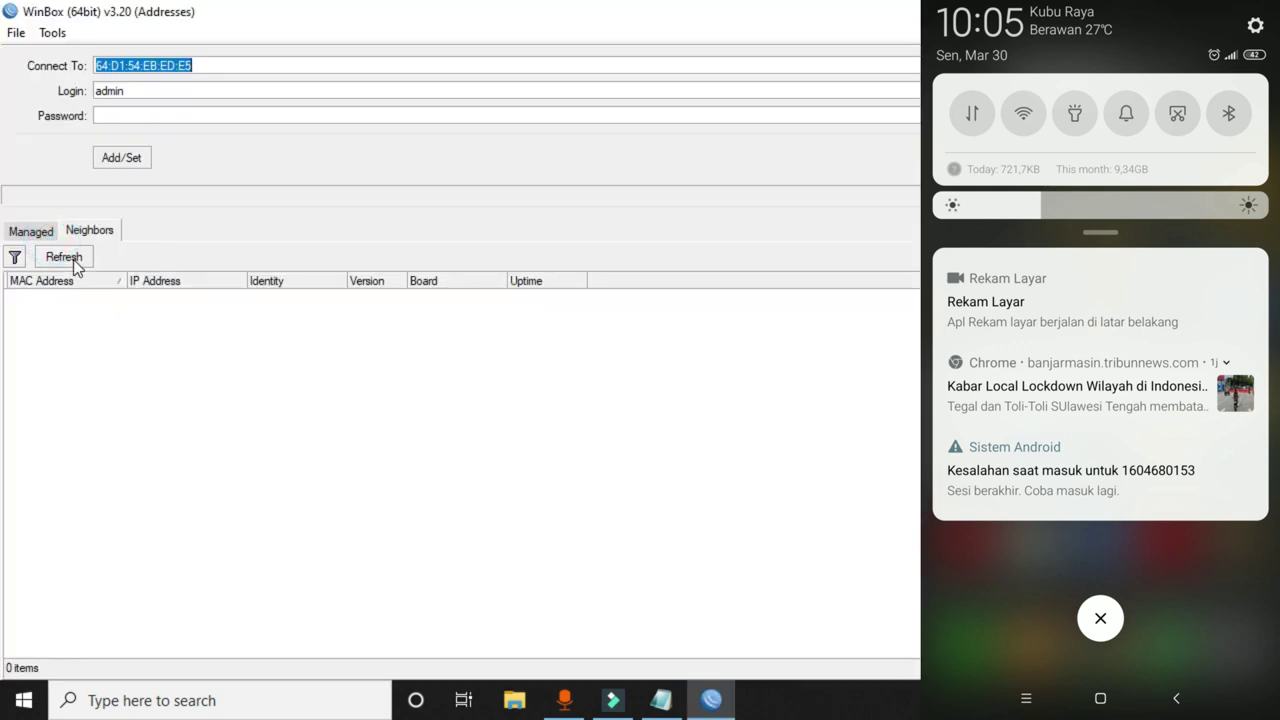
pyautogui.click(74, 261)
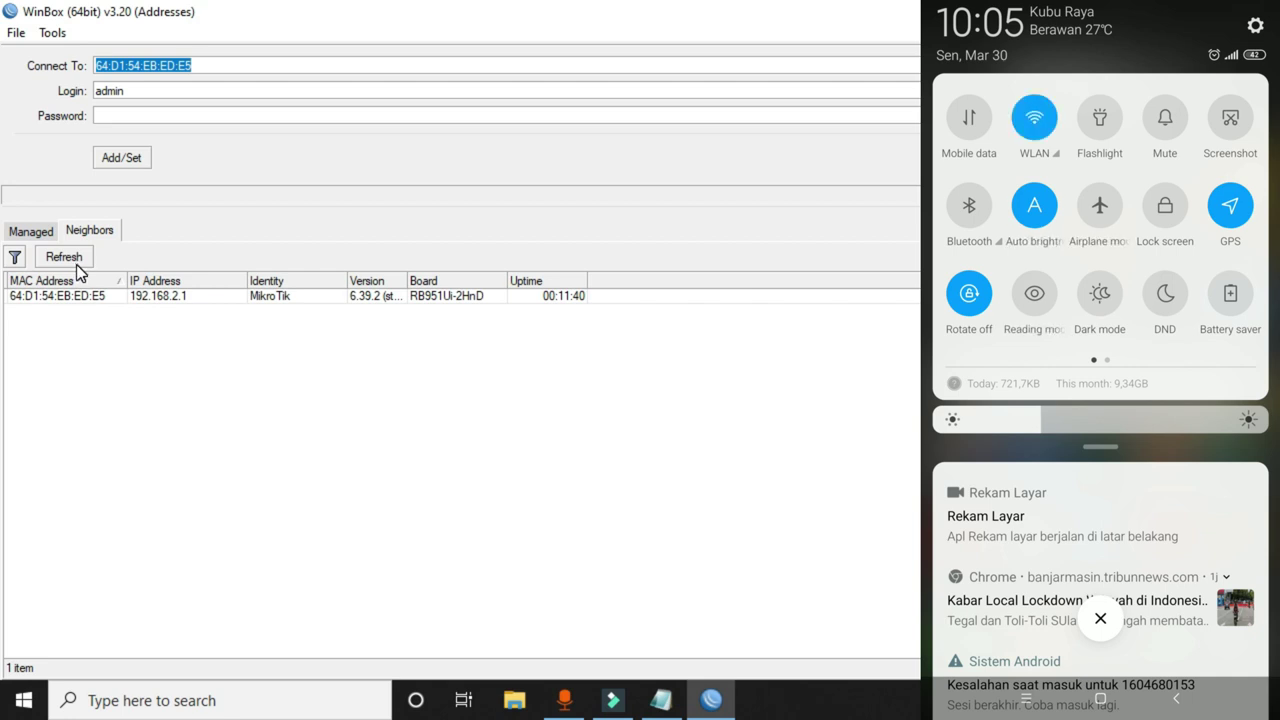
pyautogui.click(77, 295)
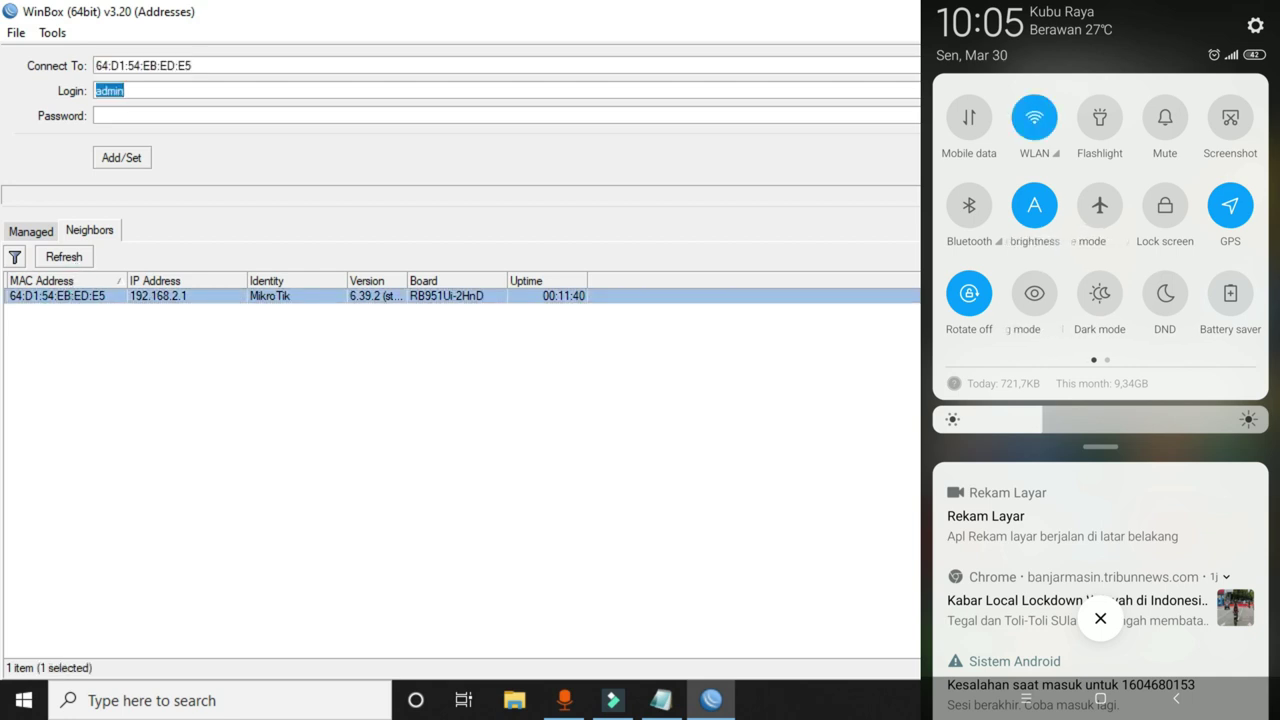
pyautogui.press('Return')
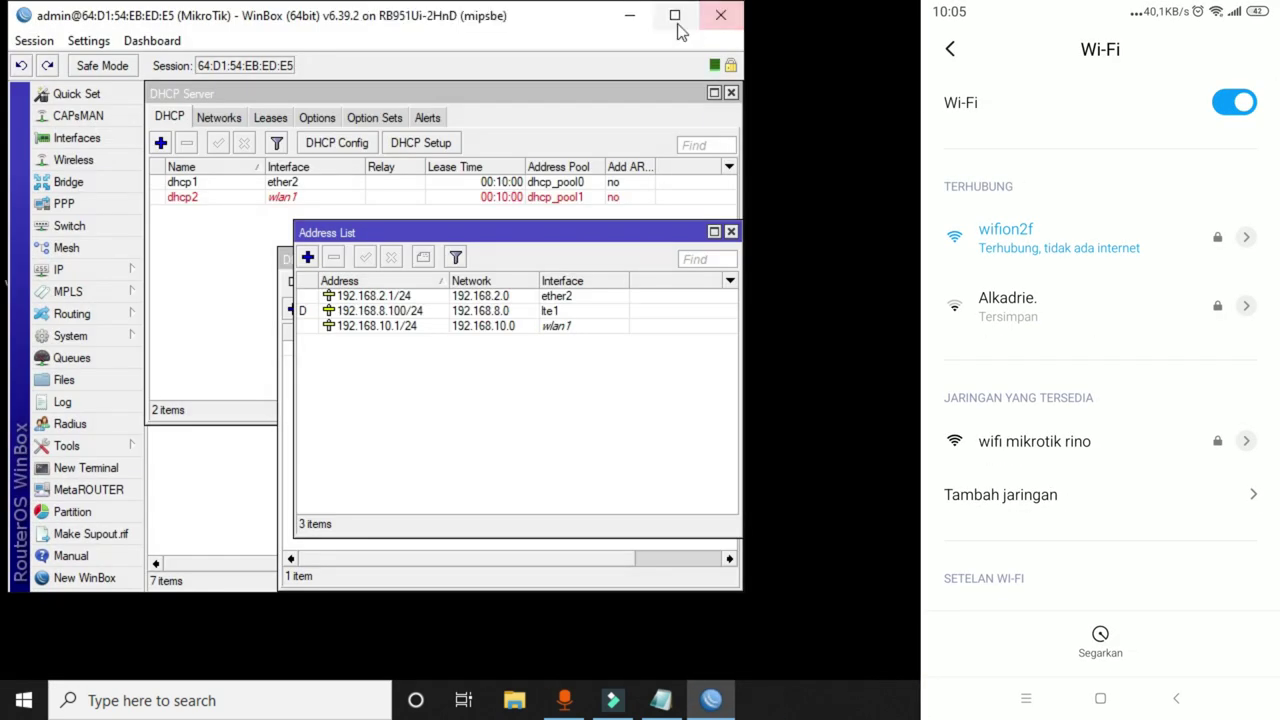
# Maximize the DHCP Server list and select the dhcp2 server on wlan1.
pyautogui.click(675, 15)
pyautogui.click(706, 86)
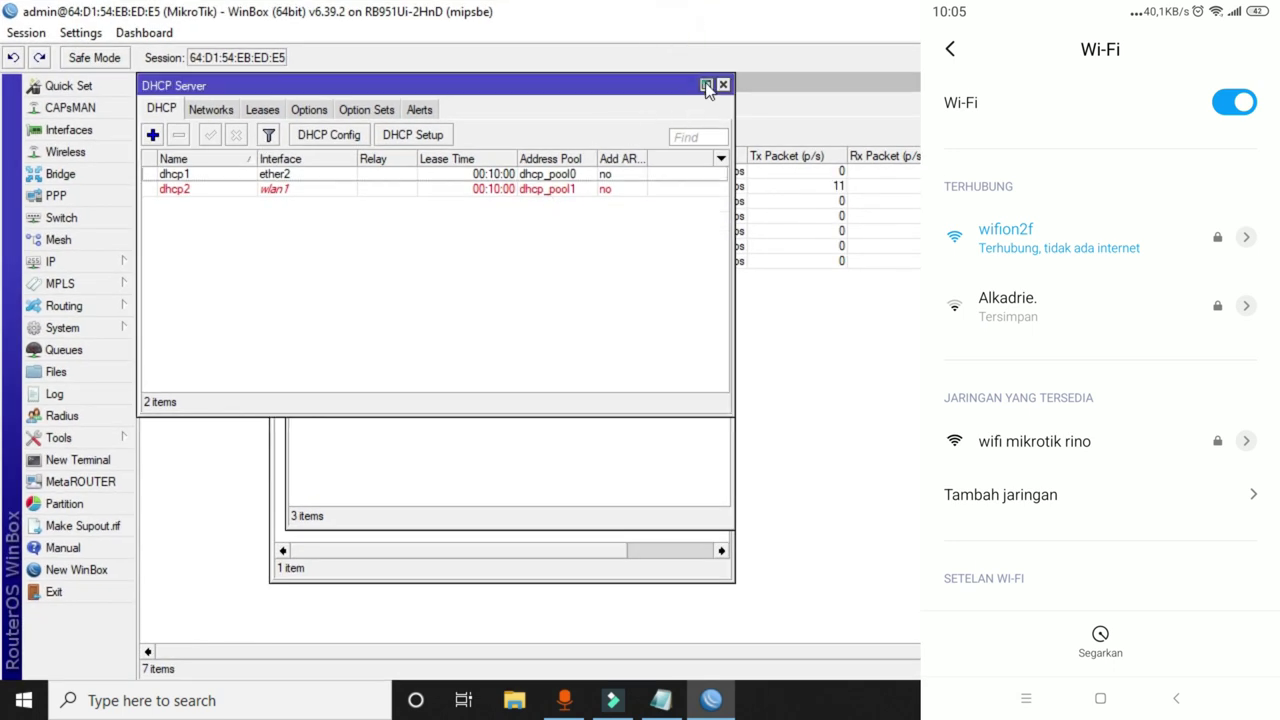
pyautogui.click(706, 86)
pyautogui.click(222, 190)
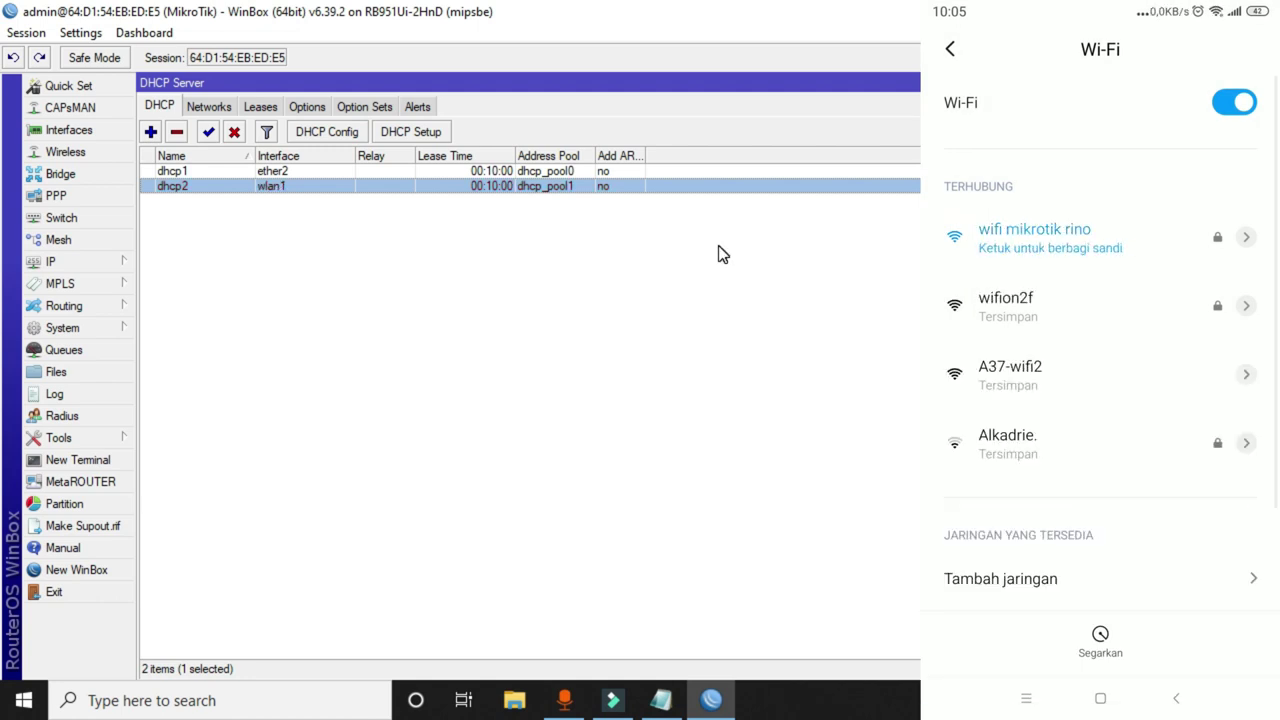
pyautogui.click(52, 261)
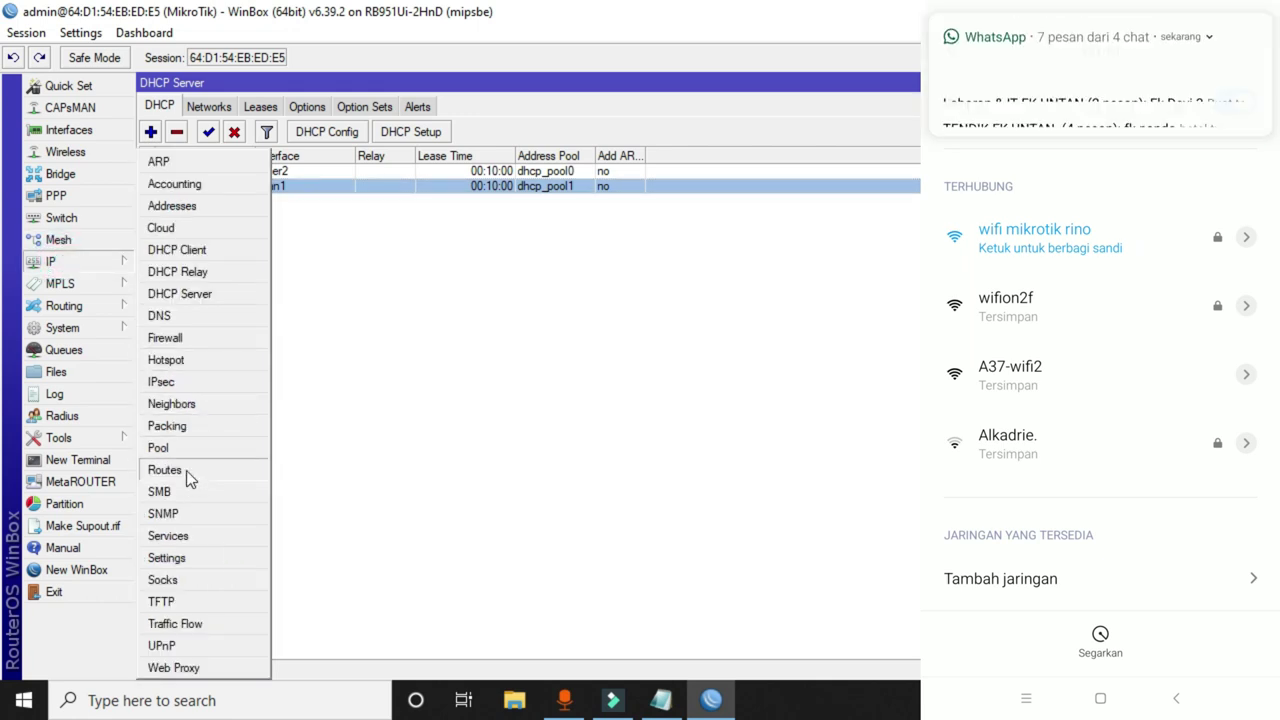
# Check the 192.168.2.0/24 ether2, 192.168.8.0/24 lte1 and 192.168.10.0/24 wlan1 routes in IP > Routes.
pyautogui.click(170, 470)
pyautogui.click(530, 320)
pyautogui.click(532, 335)
pyautogui.click(552, 350)
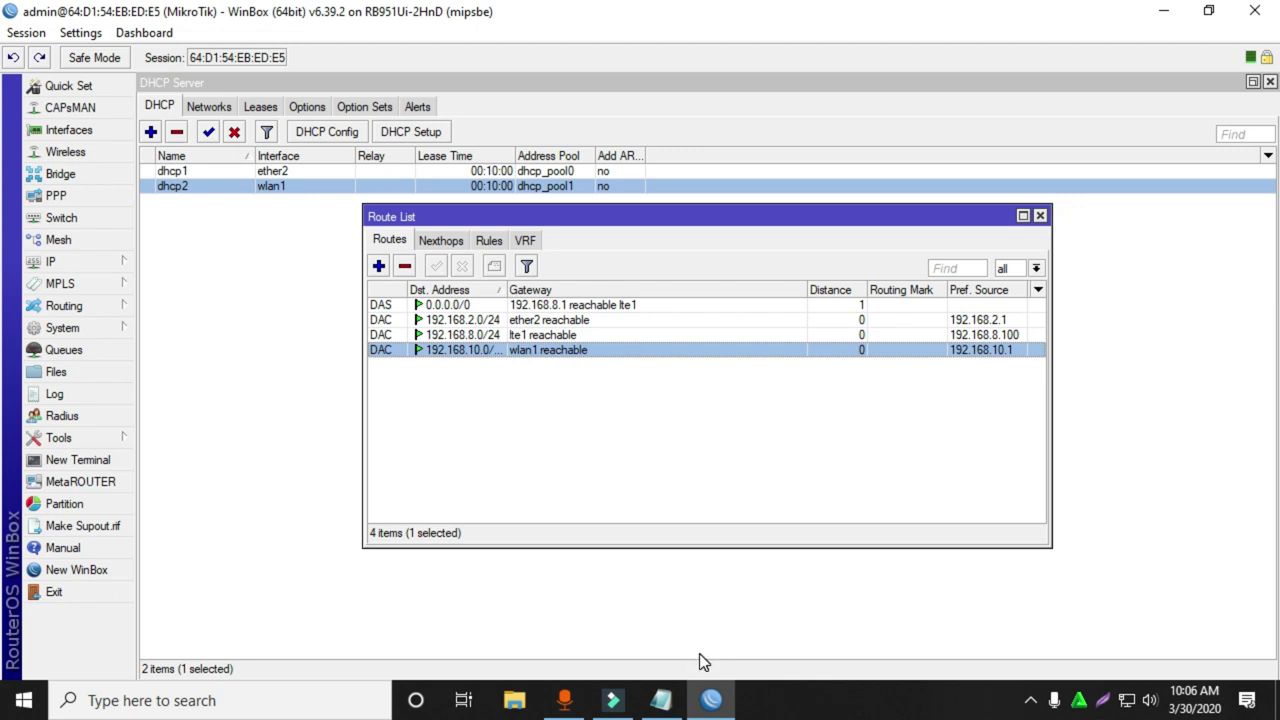
pyautogui.click(613, 700)
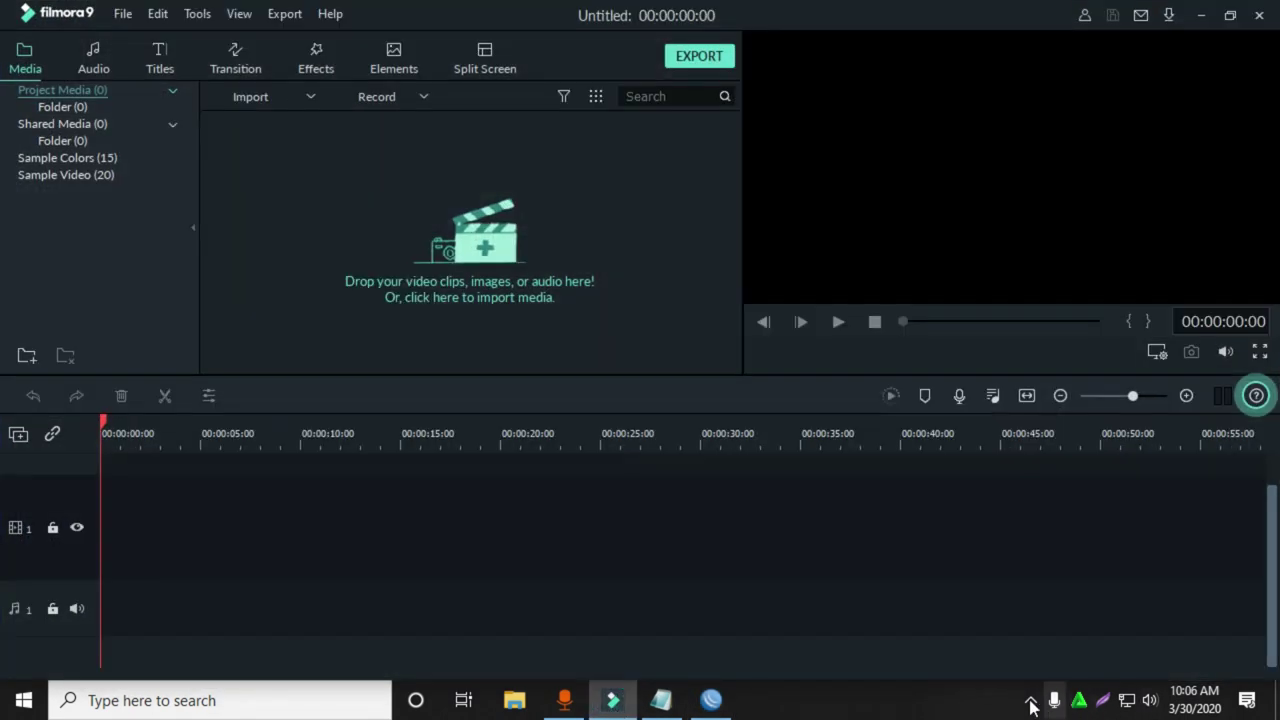
# Stop the screen recording via the recorder's hidden tray icon controls.
pyautogui.click(1031, 701)
pyautogui.rightClick(1013, 660)
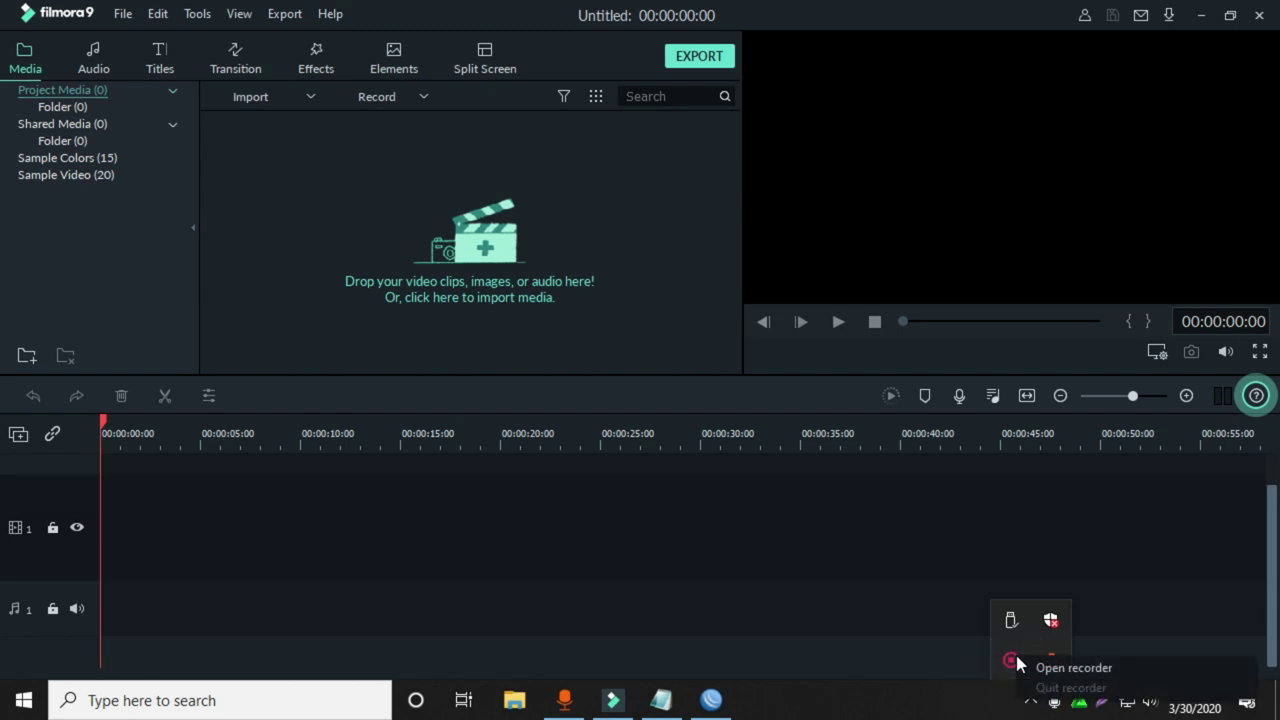
pyautogui.click(1018, 666)
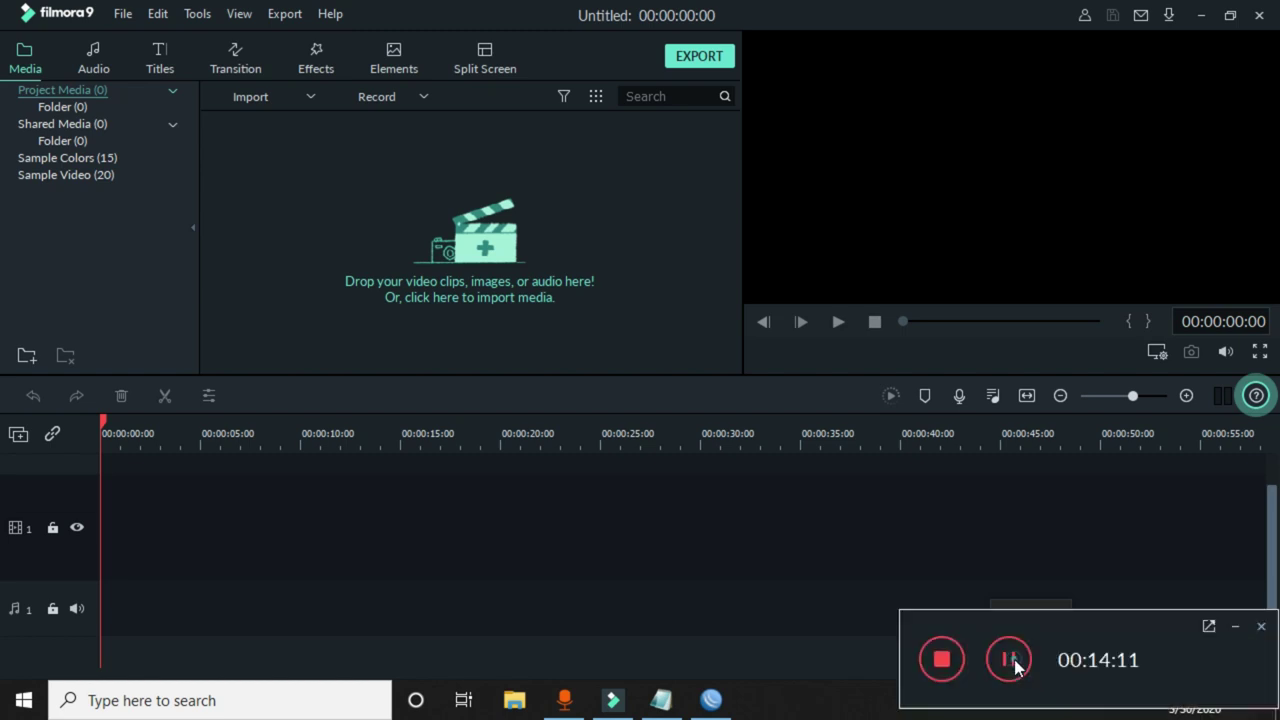
pyautogui.click(940, 662)
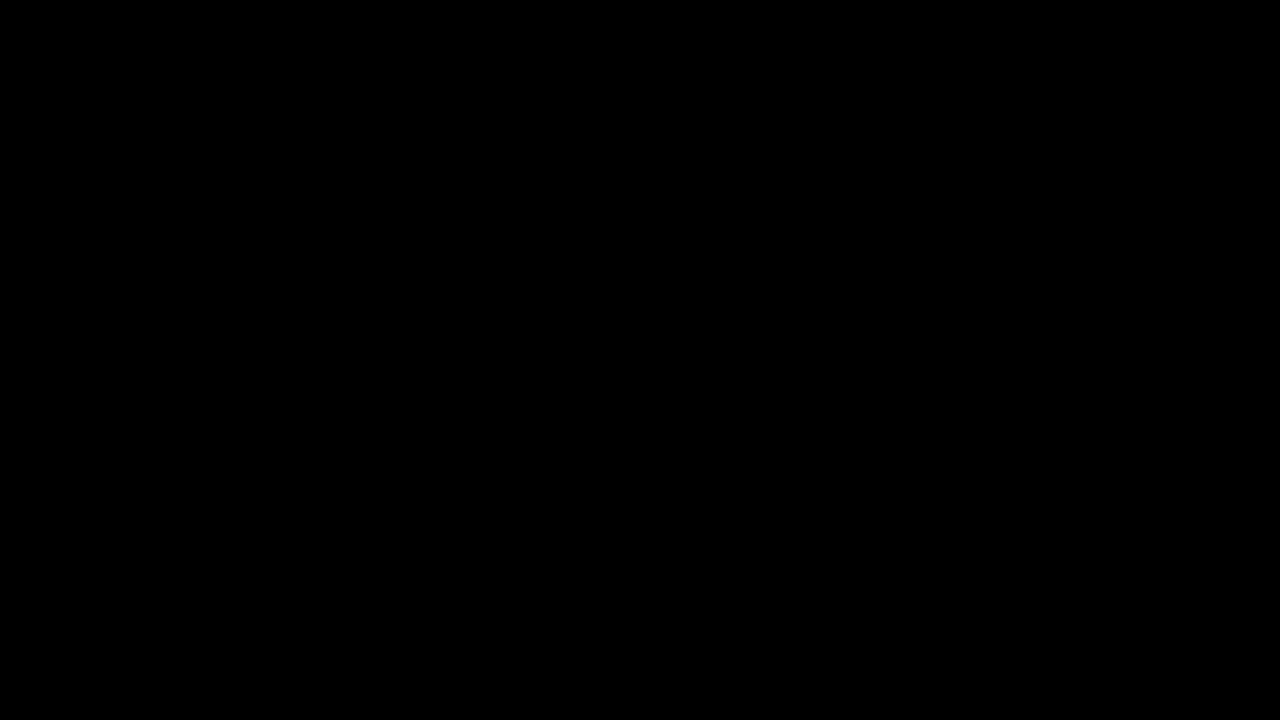